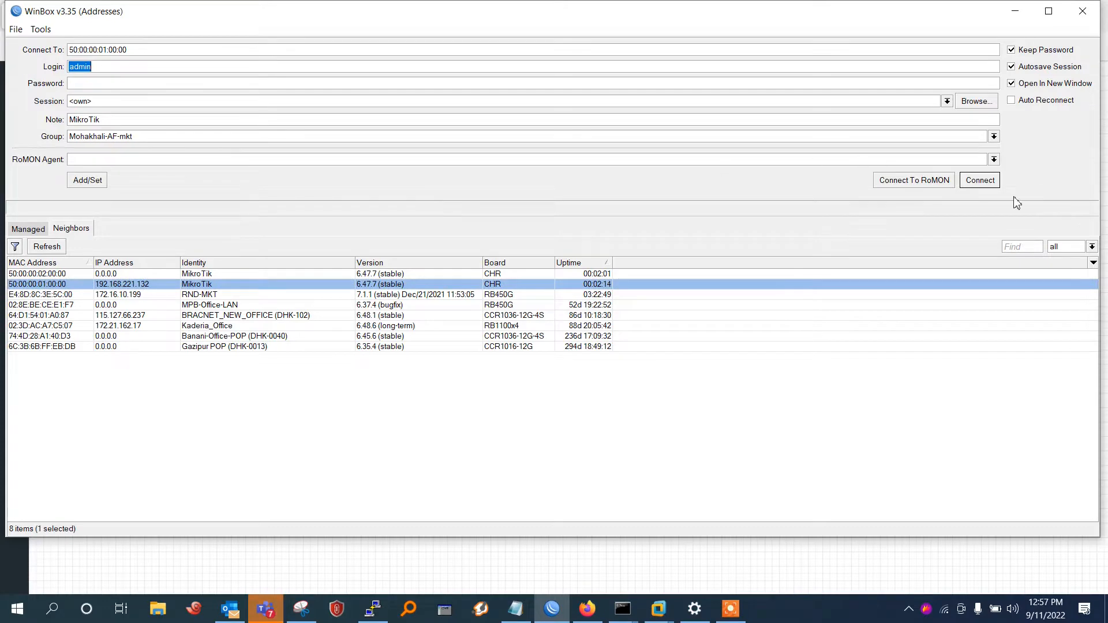
Step: Connect to the two neighboring CHR routers, 50:00:00:01:00:00 and 50:00:00:02:00:00, in separate sessions
{"action": "left_click", "coordinate": [988, 183]}
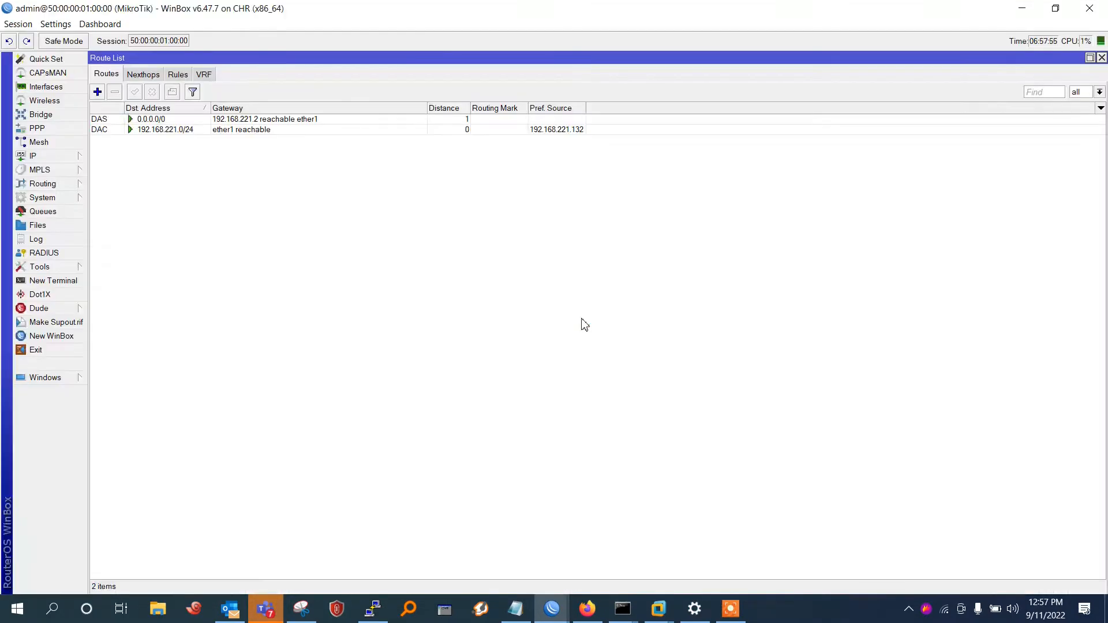
{"action": "left_click", "coordinate": [1023, 8]}
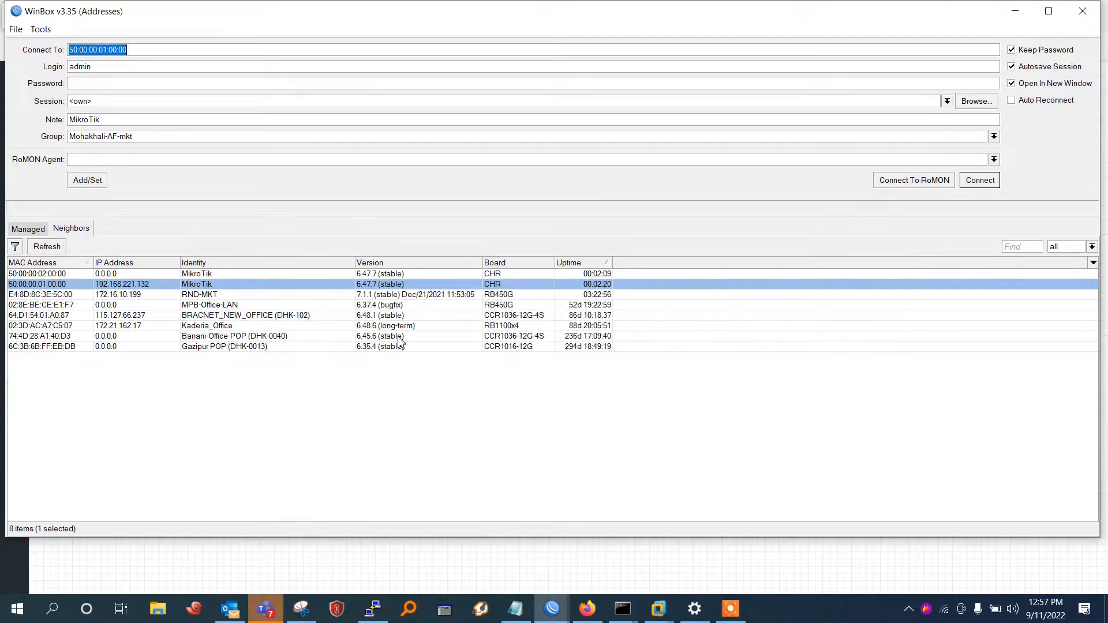
{"action": "left_click", "coordinate": [30, 275]}
{"action": "left_click", "coordinate": [980, 180]}
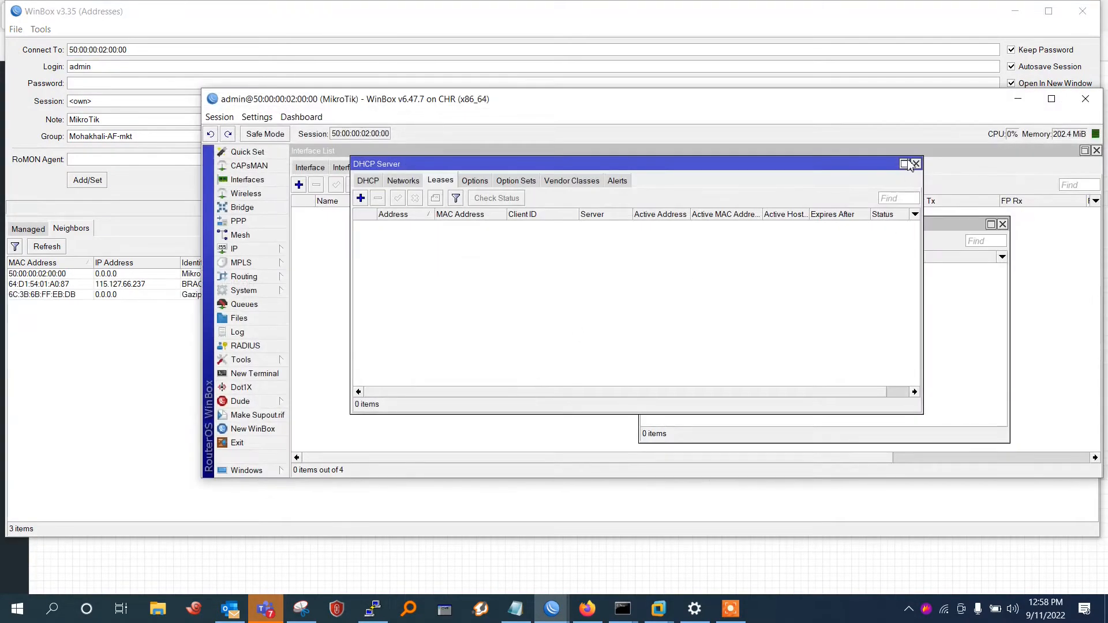
Step: Clear the floating DHCP Server and empty list windows from the second router's session, minimize it, and close the WinBox login window
{"action": "left_click", "coordinate": [916, 164]}
{"action": "left_click", "coordinate": [1003, 224]}
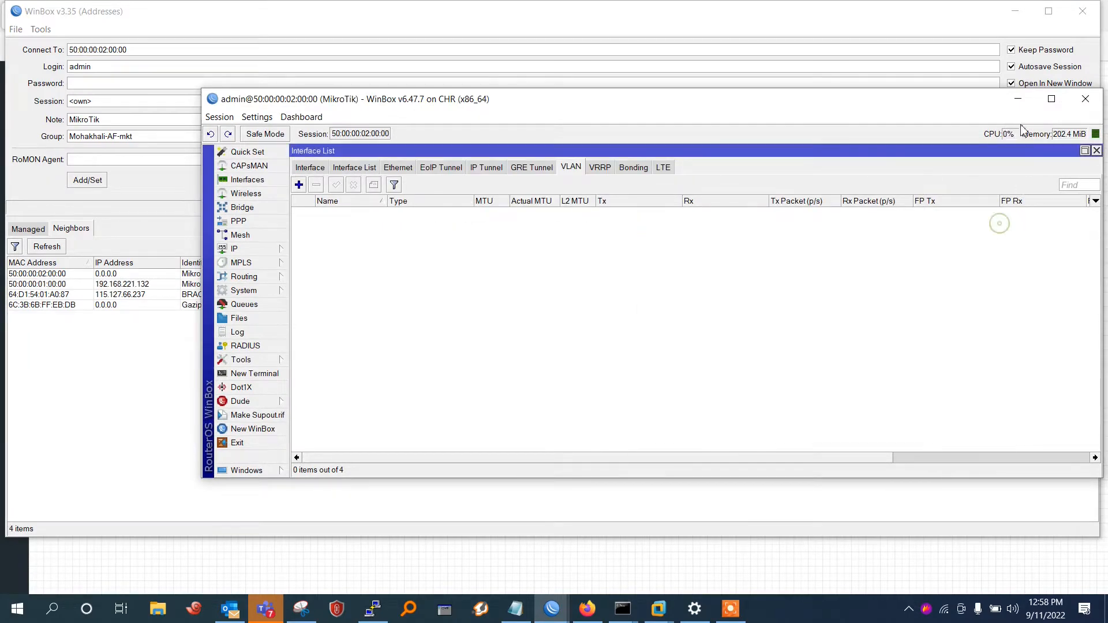
{"action": "left_click_drag", "start_coordinate": [822, 107], "coordinate": [615, 161]}
{"action": "left_click", "coordinate": [810, 153]}
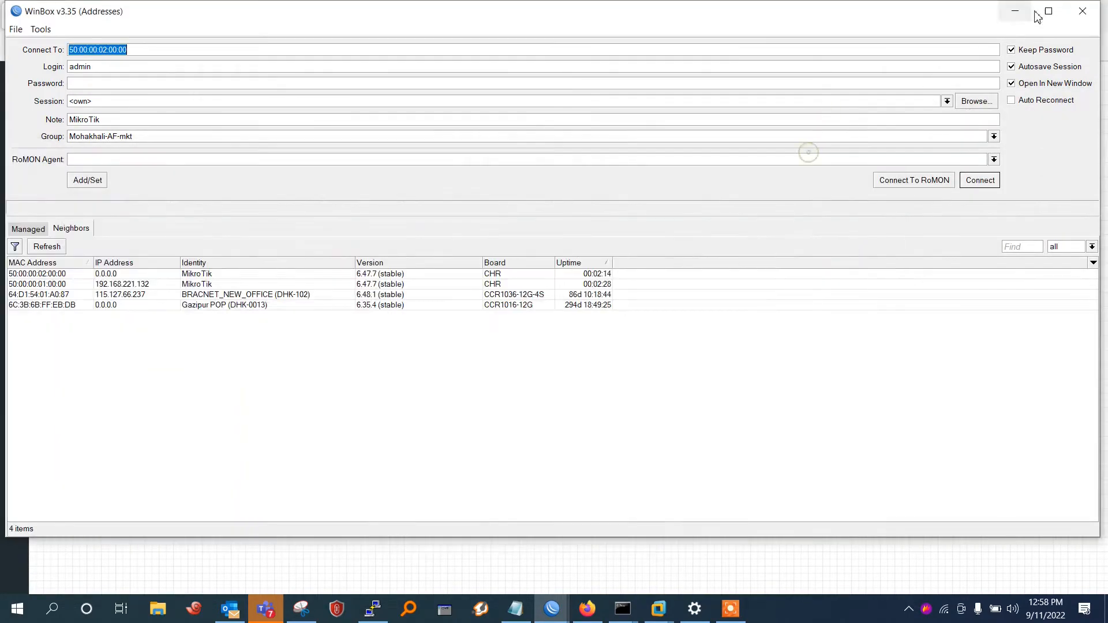
{"action": "left_click", "coordinate": [1077, 6]}
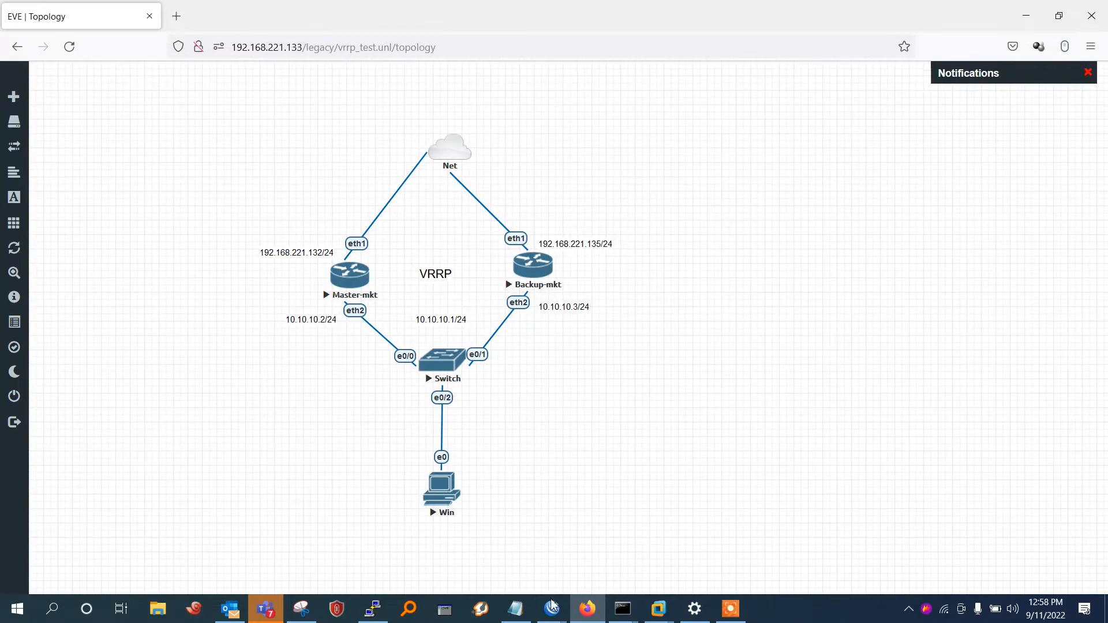
Step: Switch to the 50:00:00:01:00:00 router session and open its IP address list
{"action": "mouse_move", "coordinate": [552, 605]}
{"action": "mouse_move", "coordinate": [521, 569]}
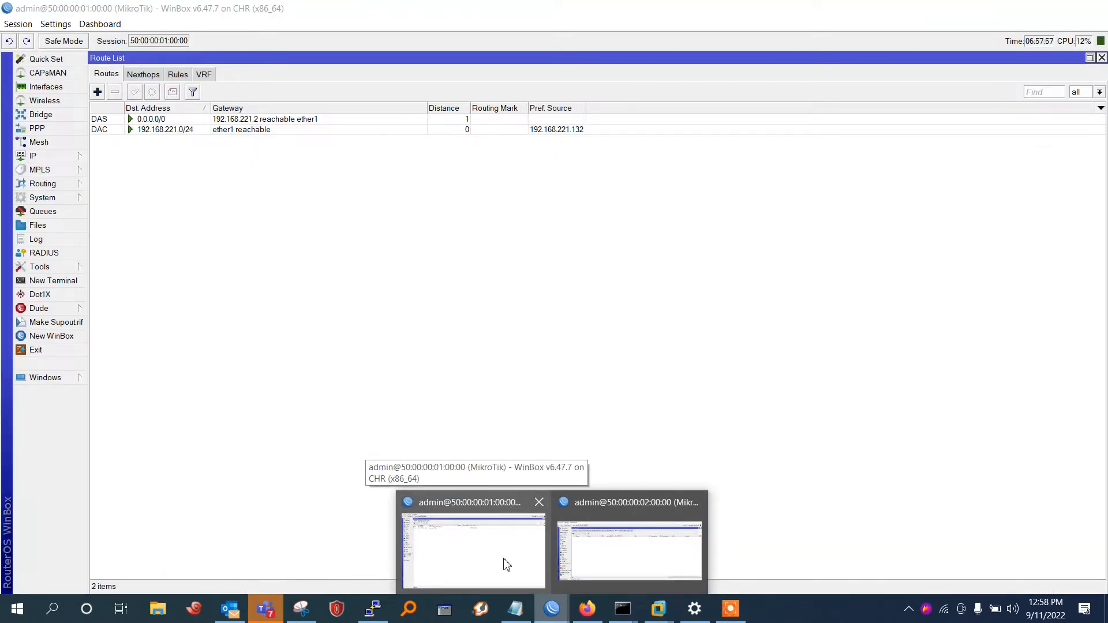
{"action": "left_click", "coordinate": [506, 564]}
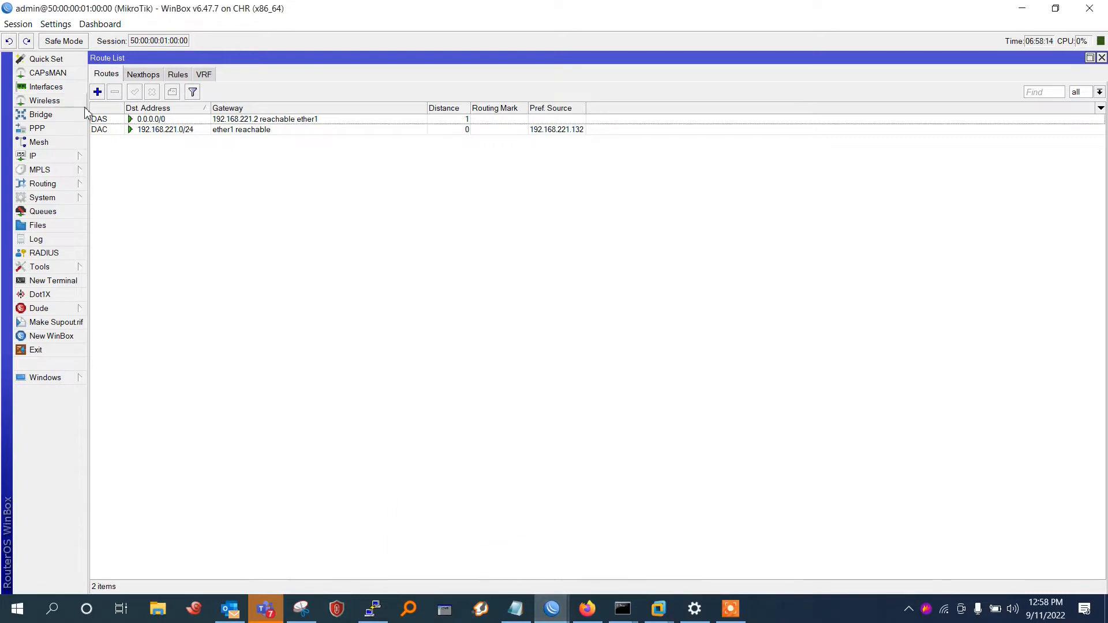
{"action": "left_click", "coordinate": [61, 157]}
{"action": "left_click", "coordinate": [118, 185]}
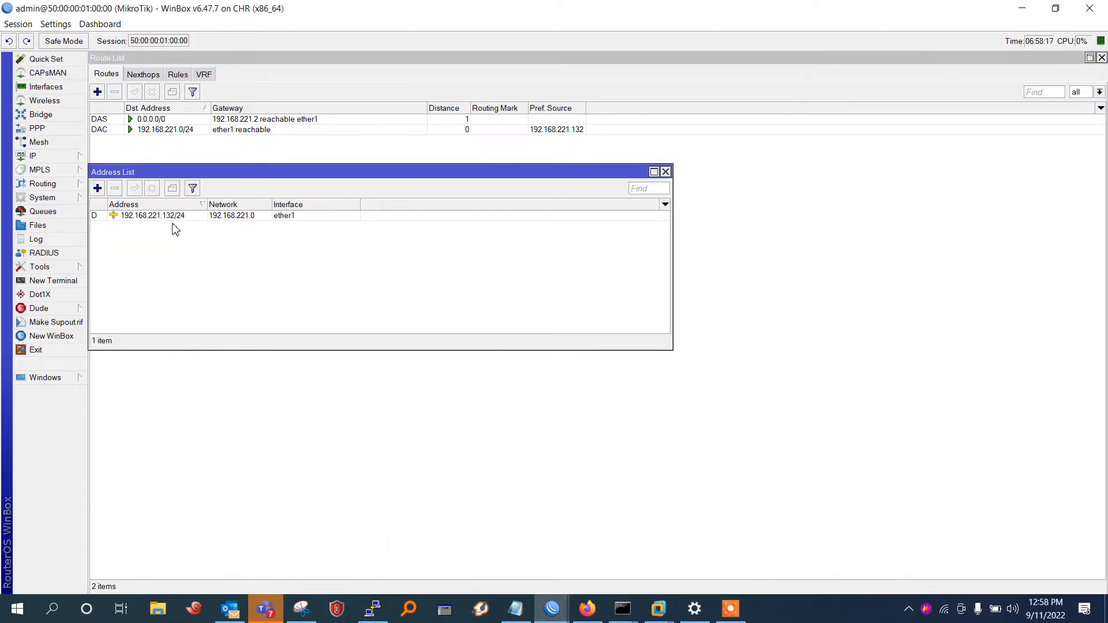
Step: Set the router's system identity to Master
{"action": "left_click", "coordinate": [53, 197]}
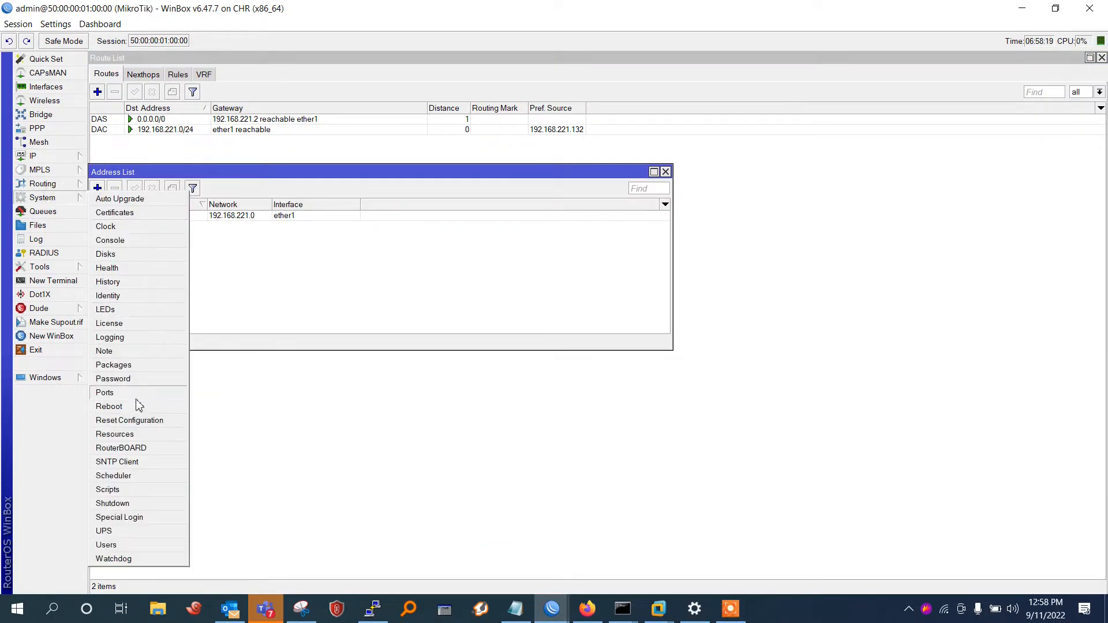
{"action": "left_click", "coordinate": [128, 296]}
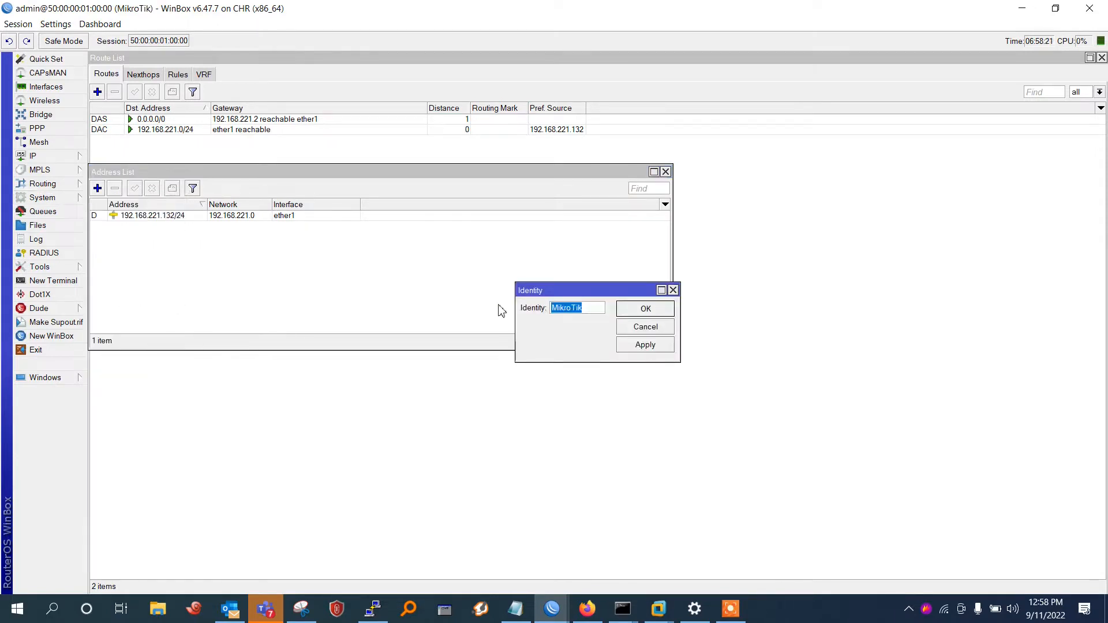
{"action": "type", "text": "Master"}
{"action": "left_click", "coordinate": [642, 347]}
{"action": "left_click", "coordinate": [646, 310]}
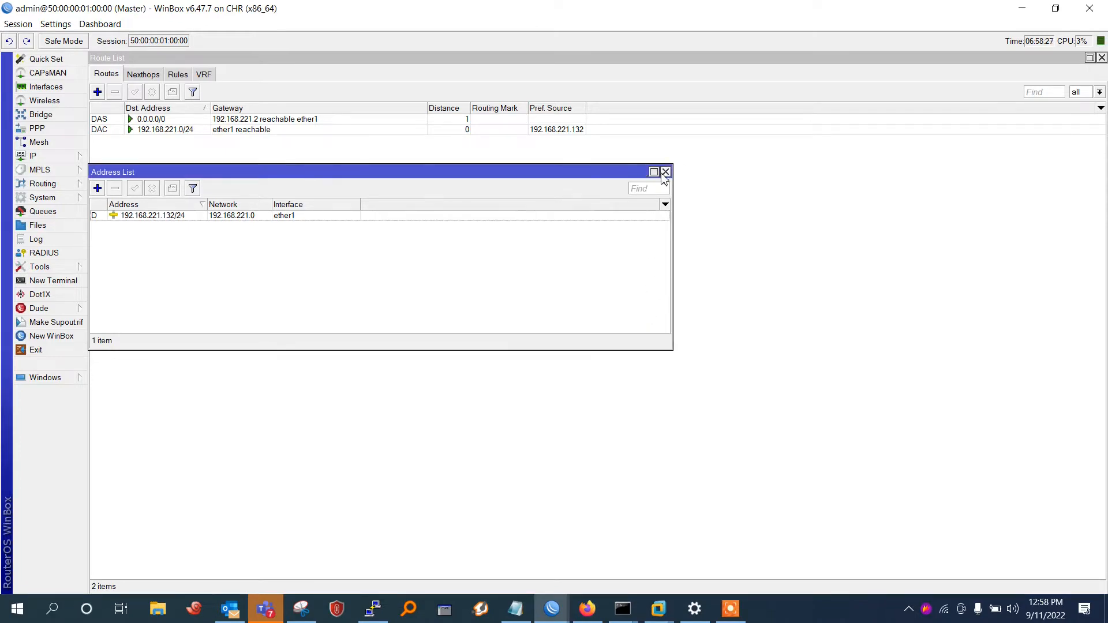
Step: Copy the IP address 192.168.221.132 from the dynamic ether1 address entry and close the address list
{"action": "left_click", "coordinate": [198, 221]}
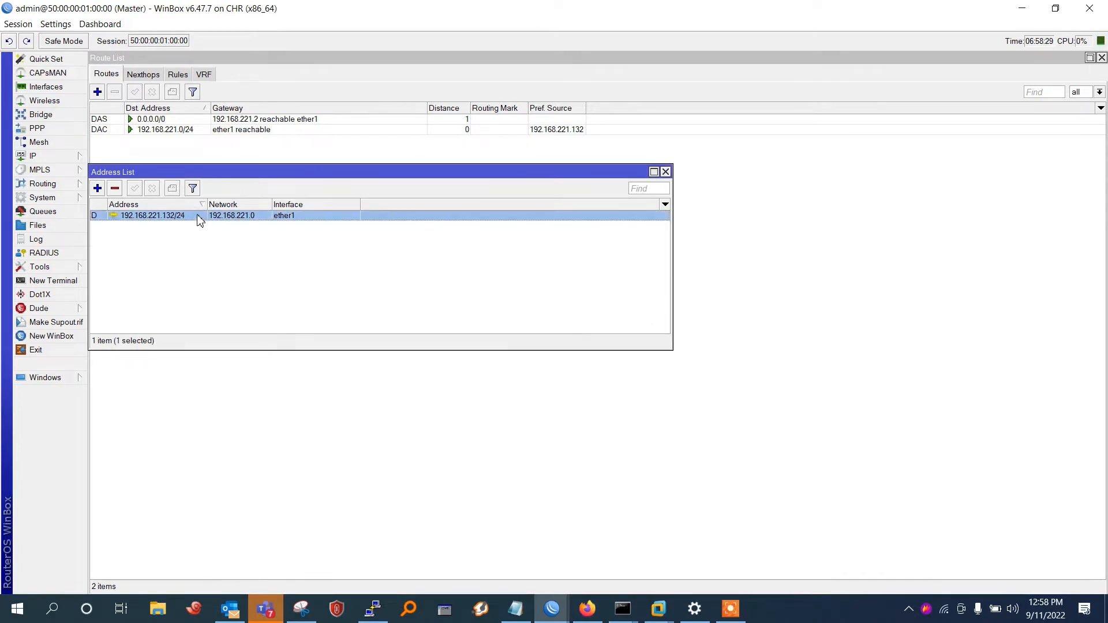
{"action": "double_click", "coordinate": [198, 219]}
{"action": "left_click", "coordinate": [463, 280]}
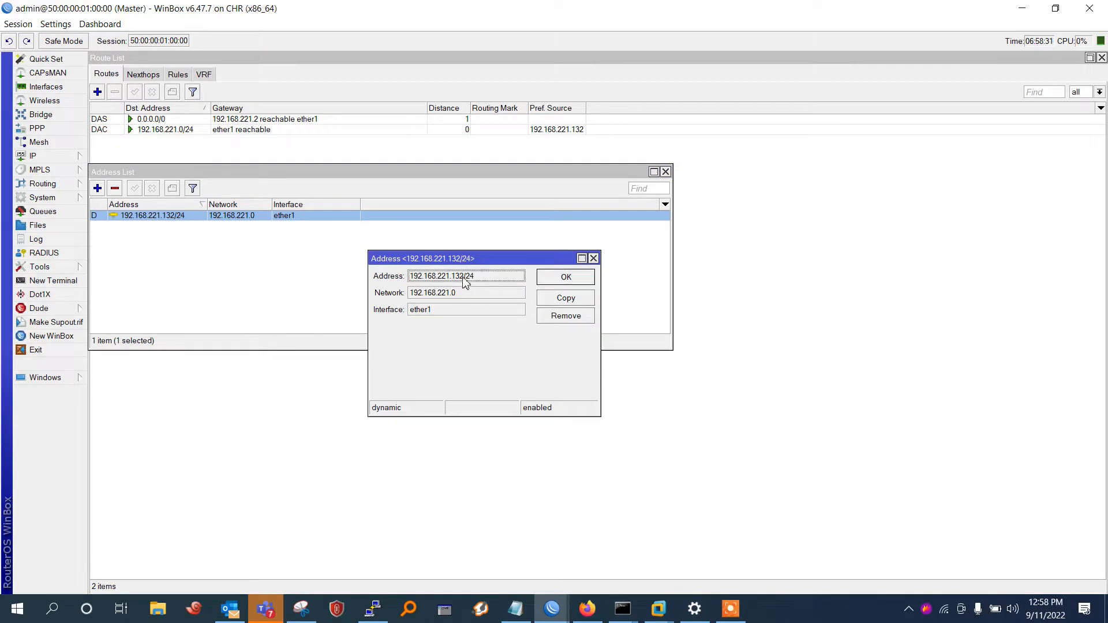
{"action": "left_click_drag", "start_coordinate": [469, 280], "coordinate": [409, 277]}
{"action": "right_click", "coordinate": [446, 282]}
{"action": "left_click", "coordinate": [471, 283]}
{"action": "left_click", "coordinate": [593, 258]}
{"action": "left_click", "coordinate": [666, 172]}
Step: Set Add Default Route to no for the DHCP client on ether1
{"action": "left_click", "coordinate": [34, 156]}
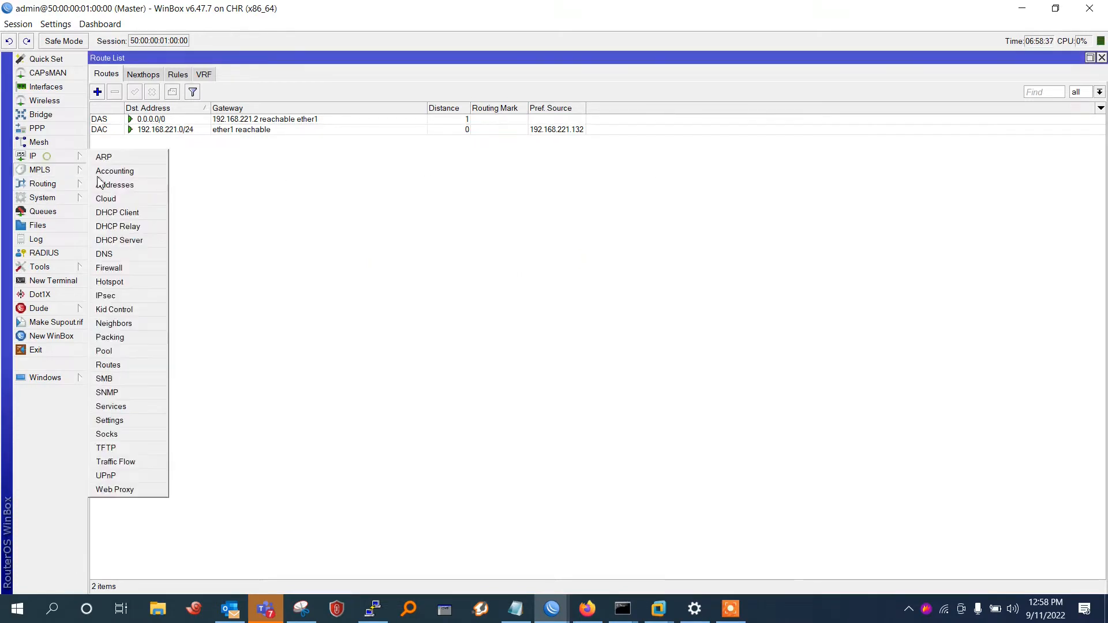
{"action": "left_click", "coordinate": [137, 217]}
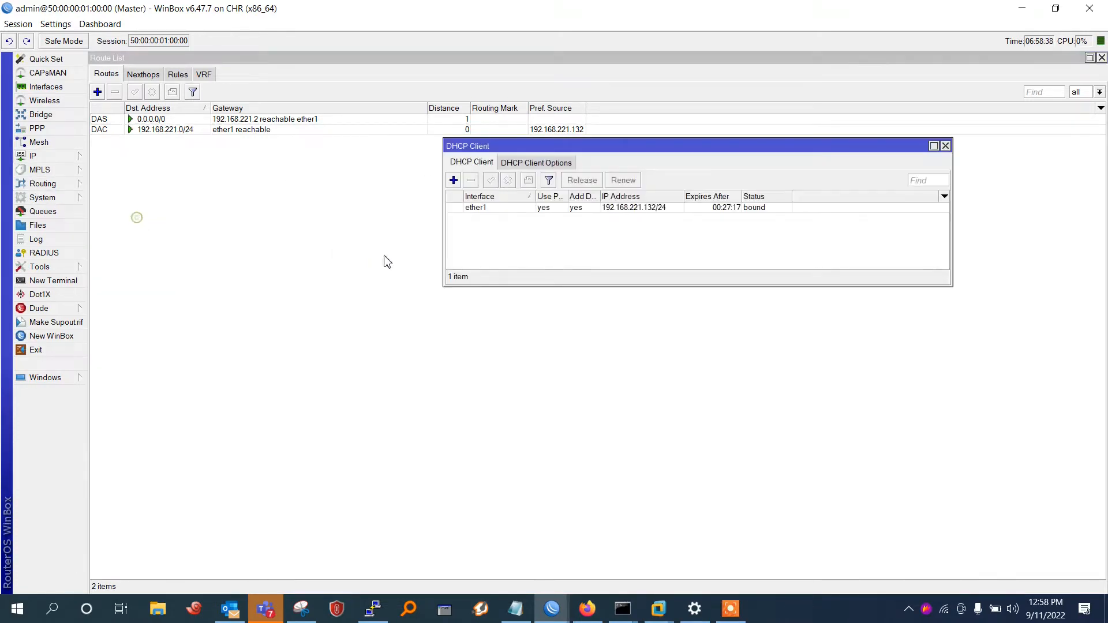
{"action": "double_click", "coordinate": [522, 208]}
{"action": "left_click", "coordinate": [571, 310]}
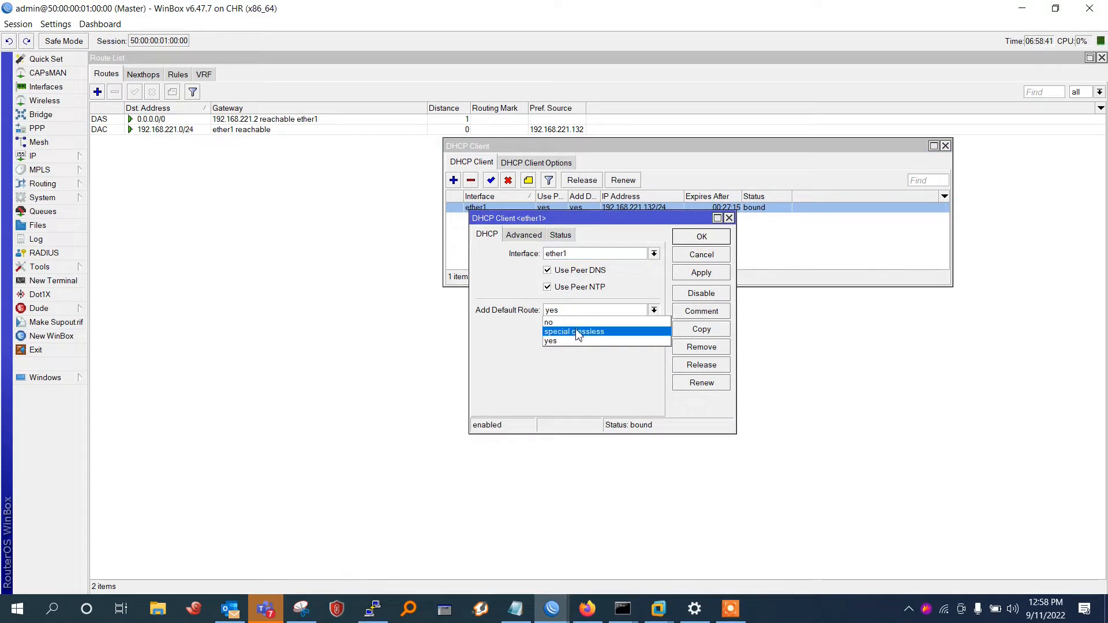
{"action": "left_click", "coordinate": [574, 329]}
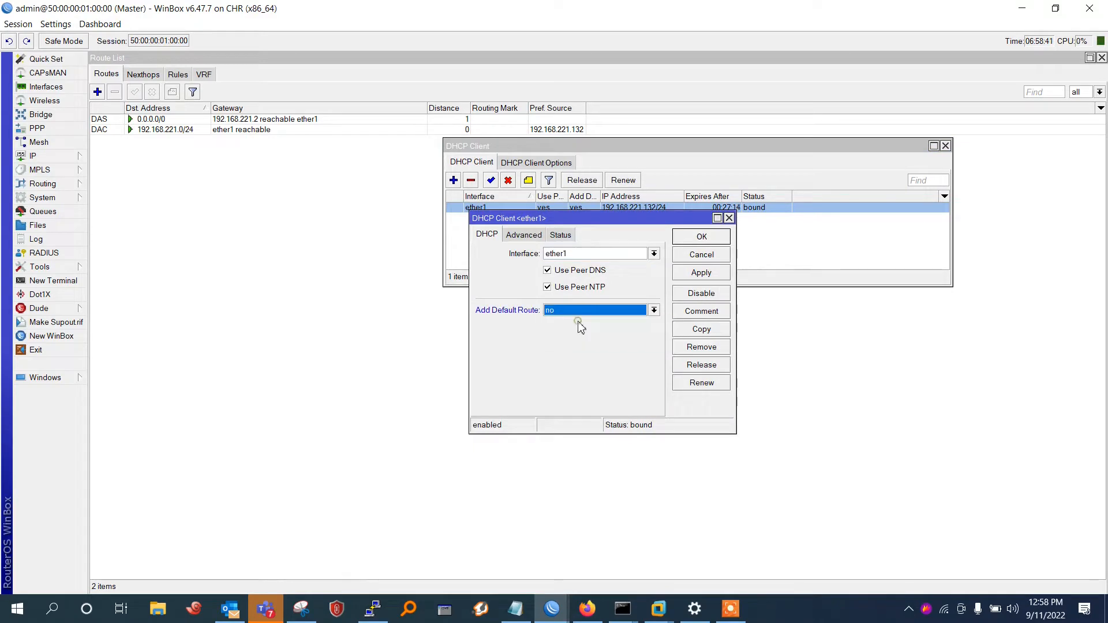
{"action": "left_click", "coordinate": [701, 272]}
{"action": "left_click", "coordinate": [701, 237]}
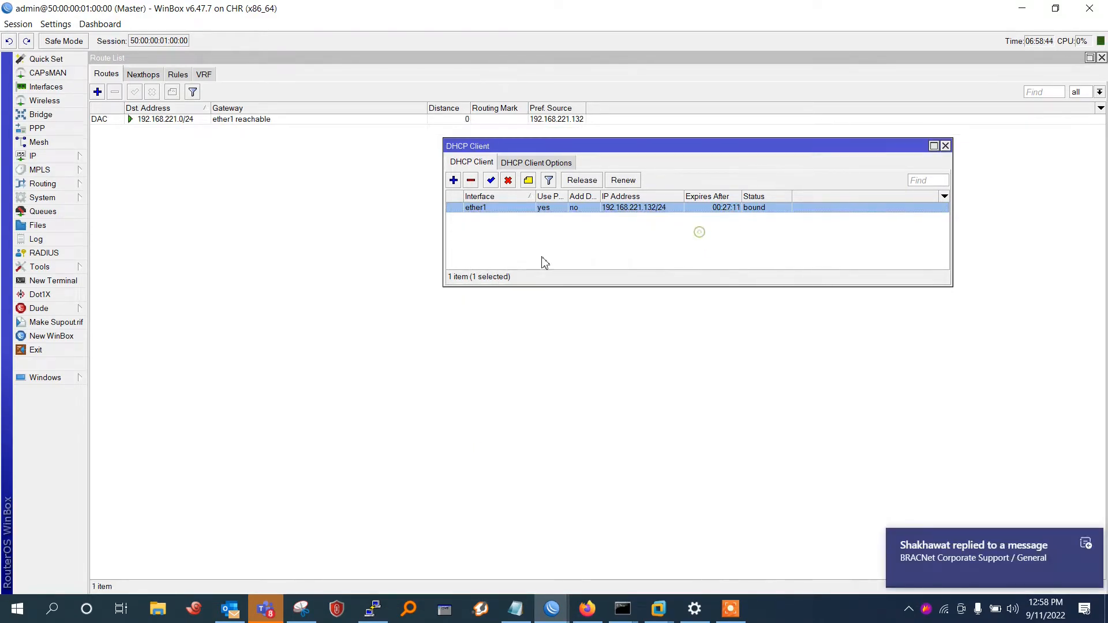
Step: Add a 0.0.0.0/0 route via gateway 192.168.221.2 with ping gateway checking, and close the route list and DHCP client windows
{"action": "left_click", "coordinate": [98, 92]}
{"action": "left_click", "coordinate": [261, 267]}
{"action": "type", "text": "192.168.221.132"}
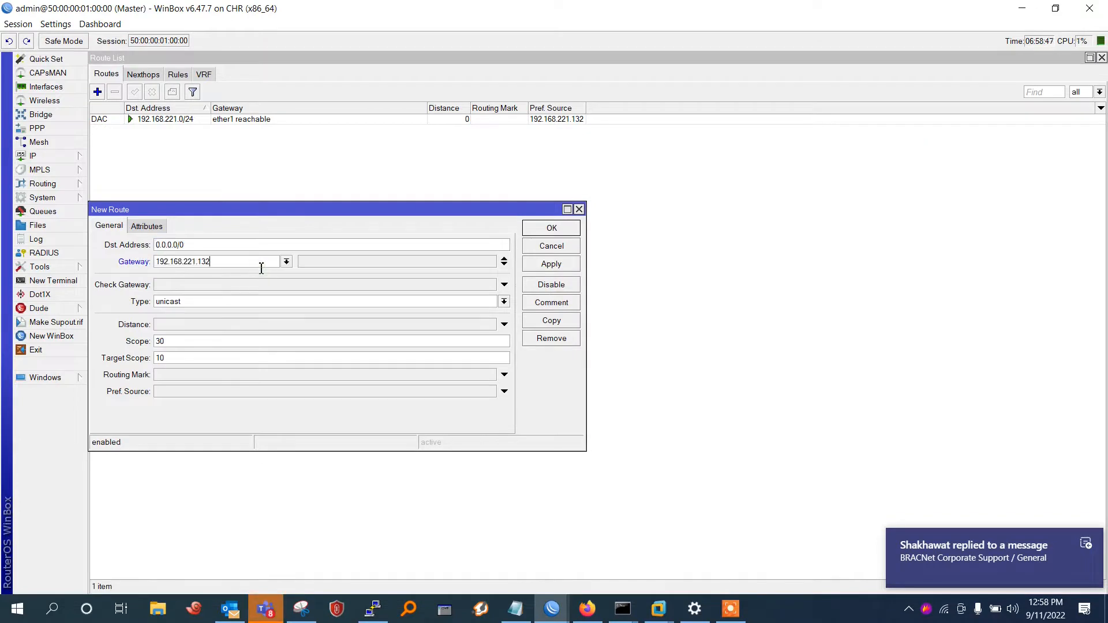
{"action": "key", "text": "BackSpace"}
{"action": "key", "text": "BackSpace"}
{"action": "type", "text": "2"}
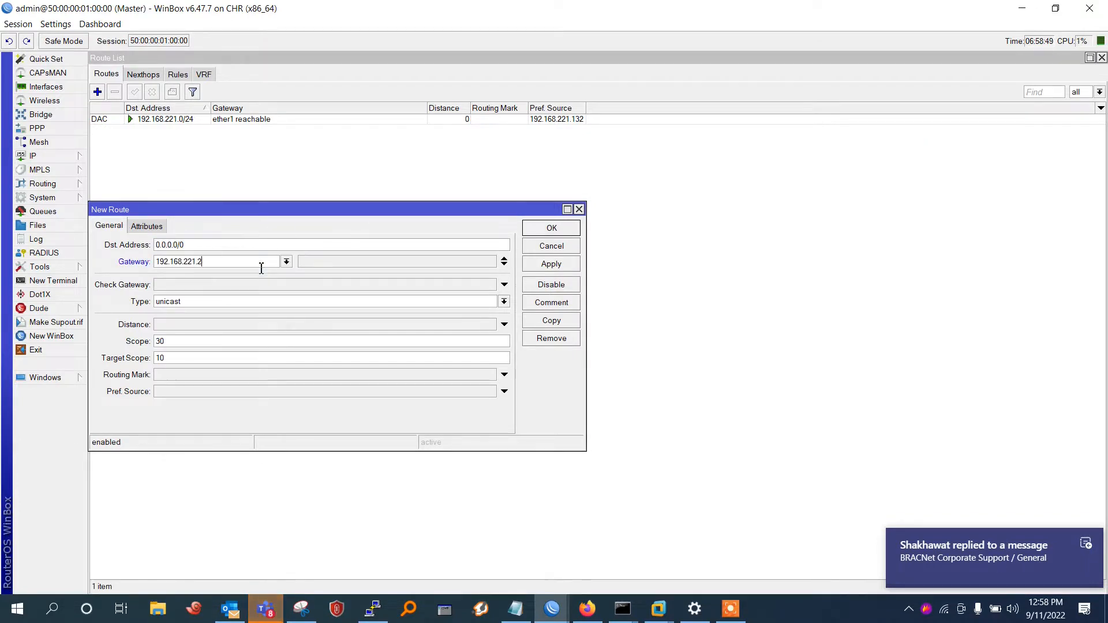
{"action": "left_click", "coordinate": [289, 284]}
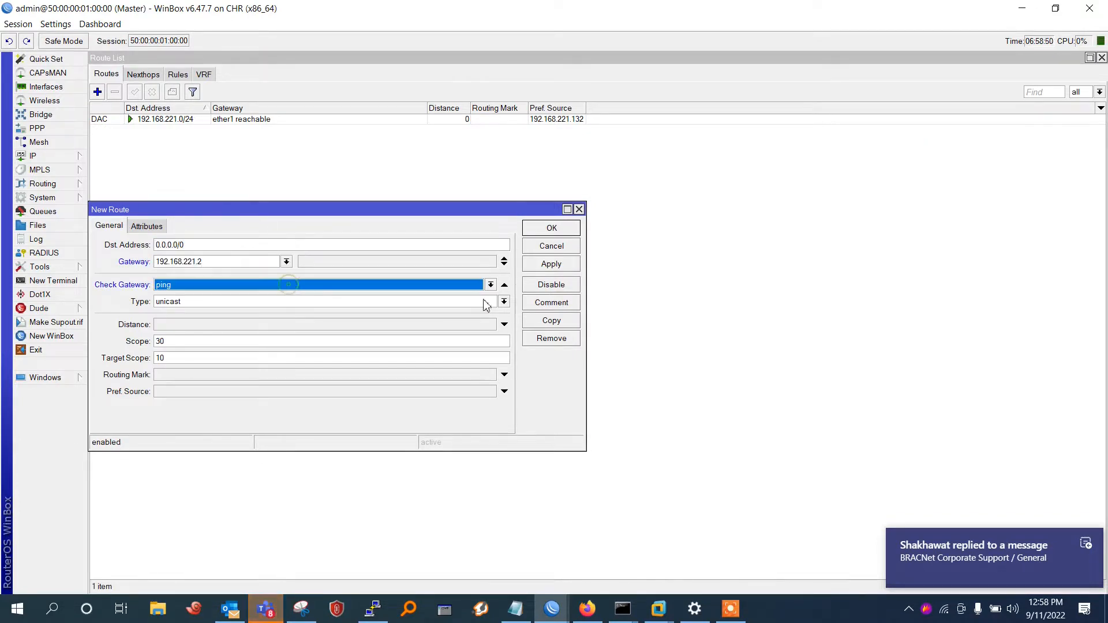
{"action": "left_click", "coordinate": [563, 267]}
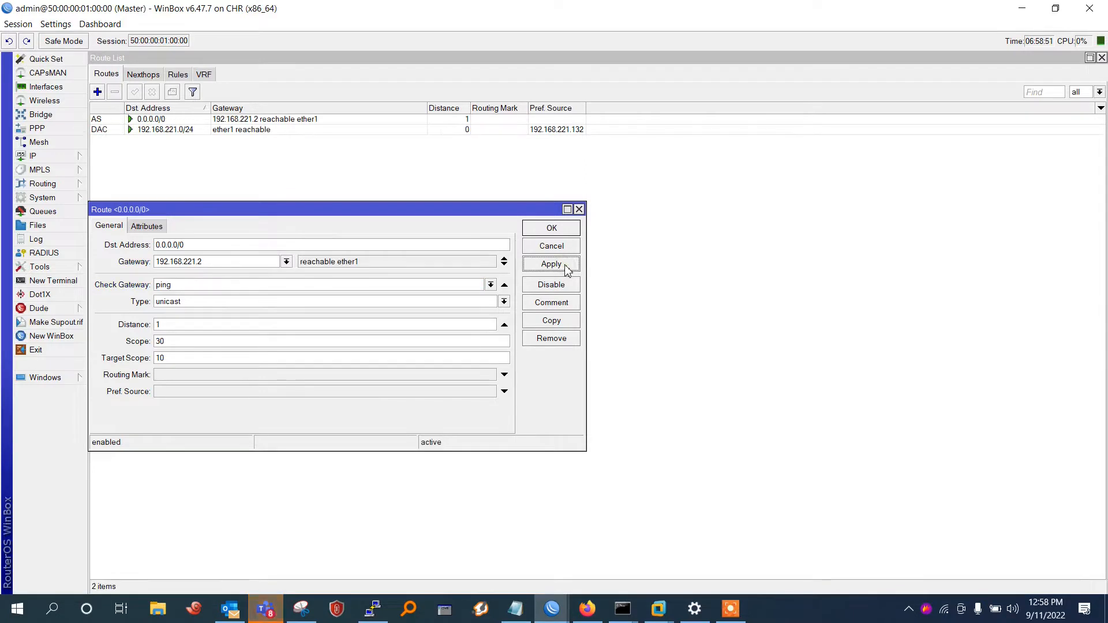
{"action": "left_click", "coordinate": [553, 228]}
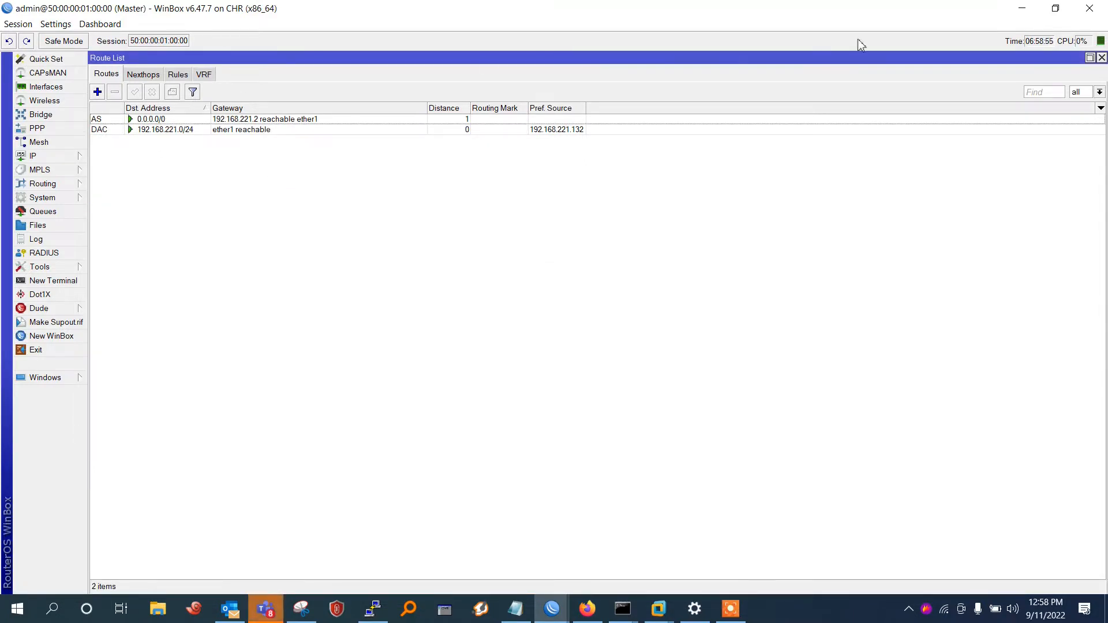
{"action": "left_click", "coordinate": [1102, 58]}
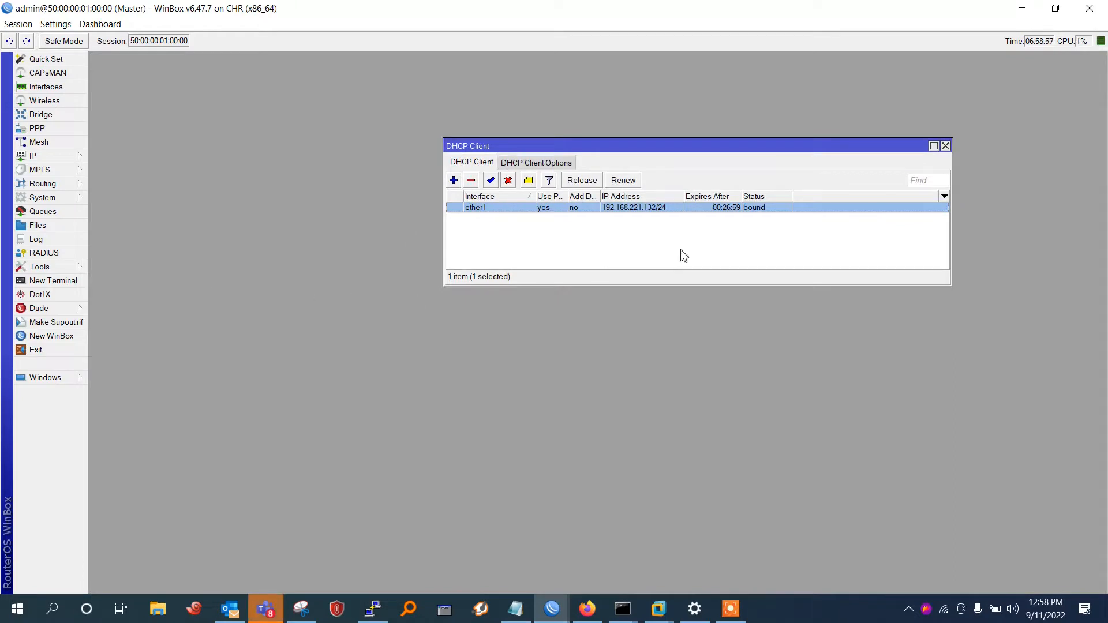
{"action": "left_click", "coordinate": [946, 146]}
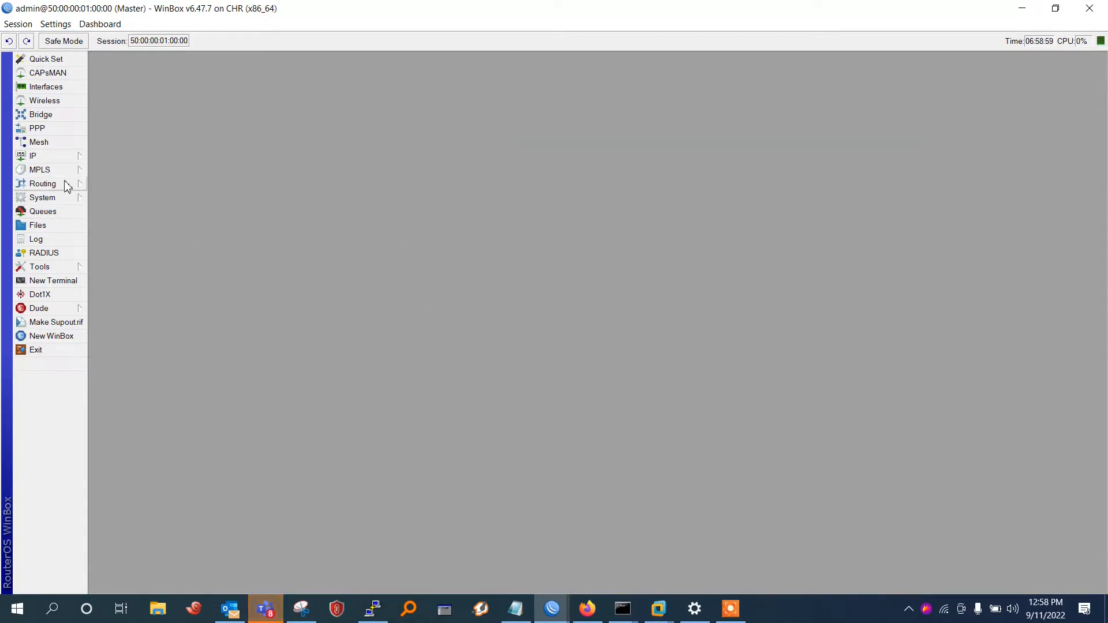
Step: Set the router's DNS server to 8.8.8.8
{"action": "left_click", "coordinate": [52, 157]}
{"action": "left_click", "coordinate": [129, 259]}
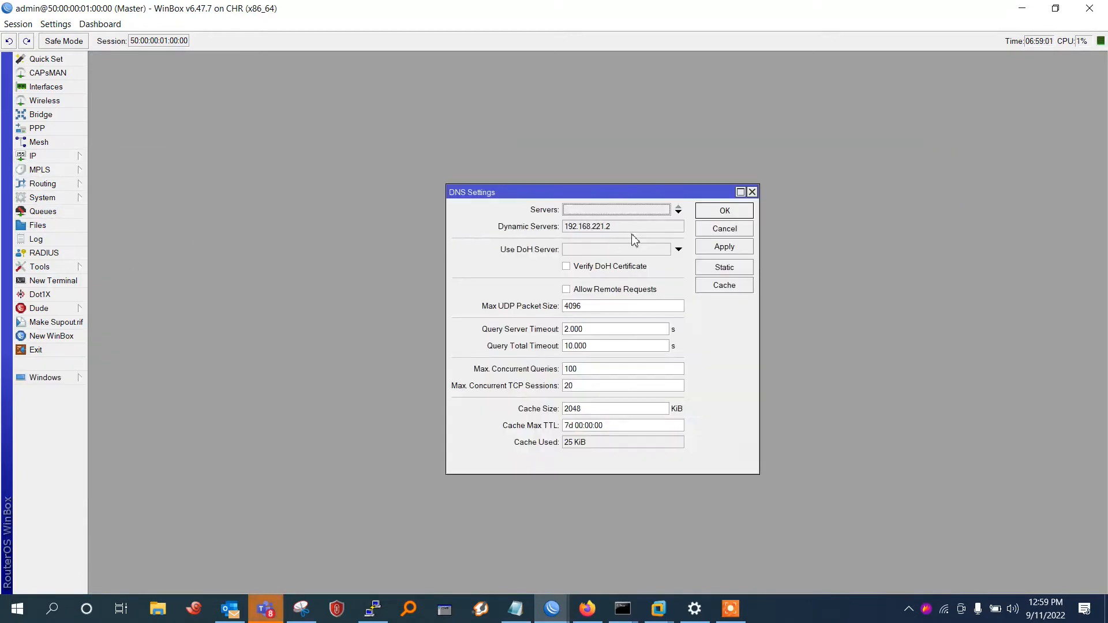
{"action": "left_click", "coordinate": [614, 210]}
{"action": "type", "text": "8.8.8.8"}
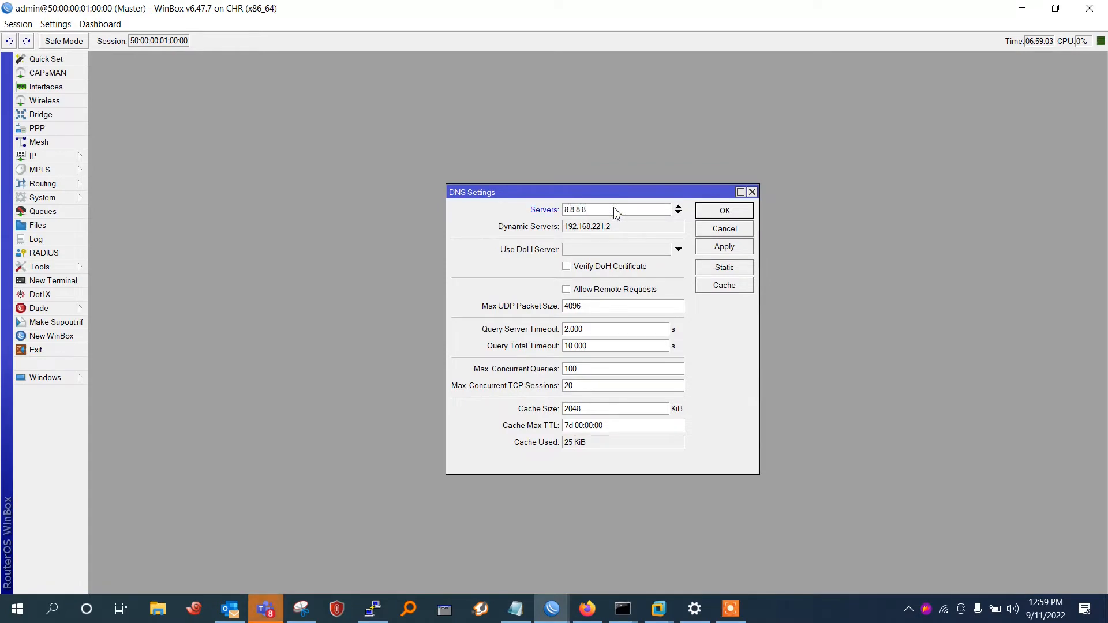
{"action": "left_click", "coordinate": [729, 214]}
Step: Add a srcnat firewall NAT rule with the masquerade action
{"action": "left_click", "coordinate": [41, 157]}
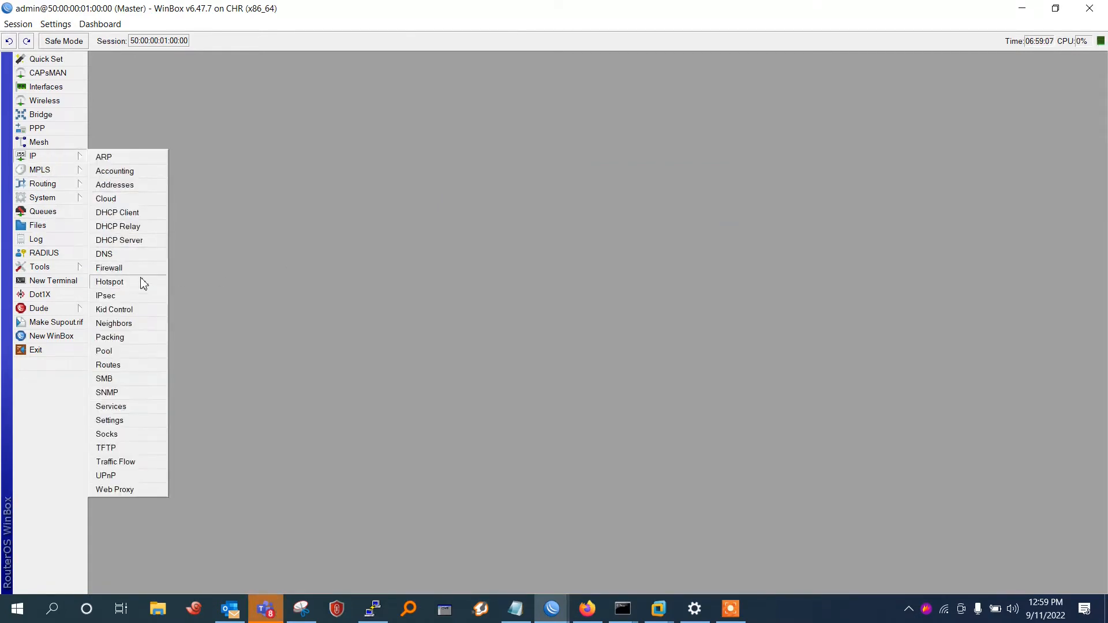
{"action": "left_click", "coordinate": [138, 269]}
{"action": "left_click", "coordinate": [172, 211]}
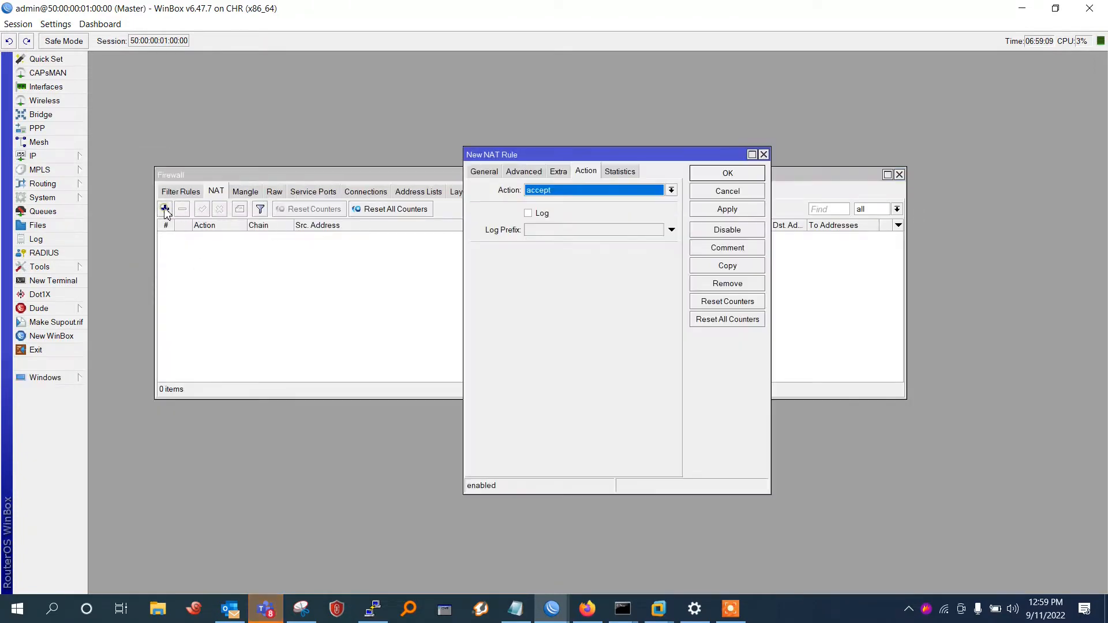
{"action": "left_click", "coordinate": [537, 191]}
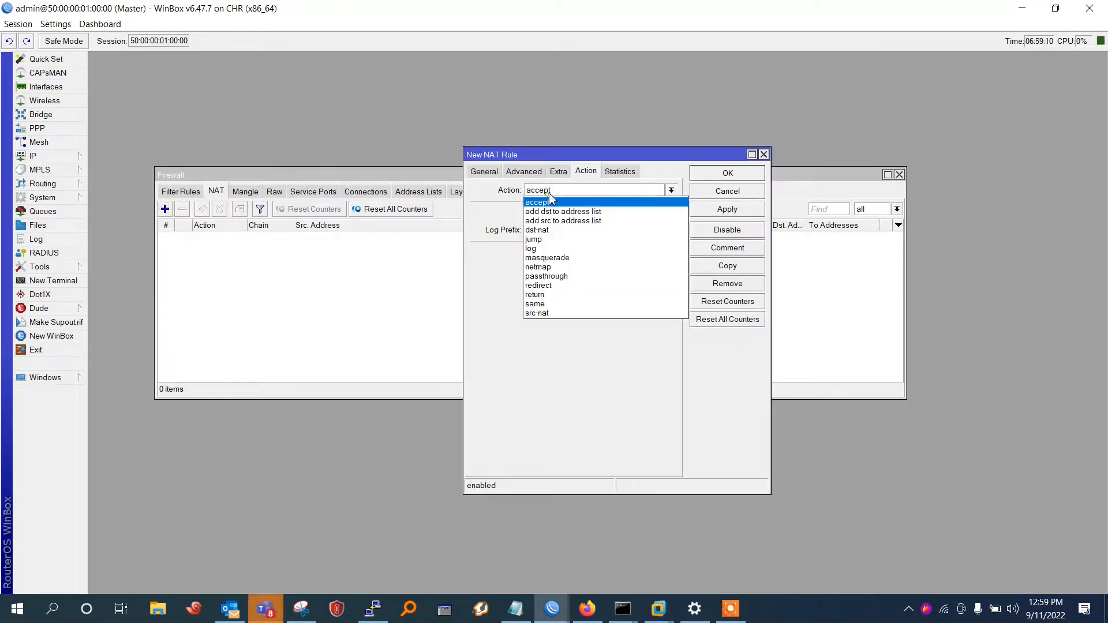
{"action": "left_click", "coordinate": [588, 258]}
{"action": "left_click", "coordinate": [728, 209]}
{"action": "left_click", "coordinate": [728, 173]}
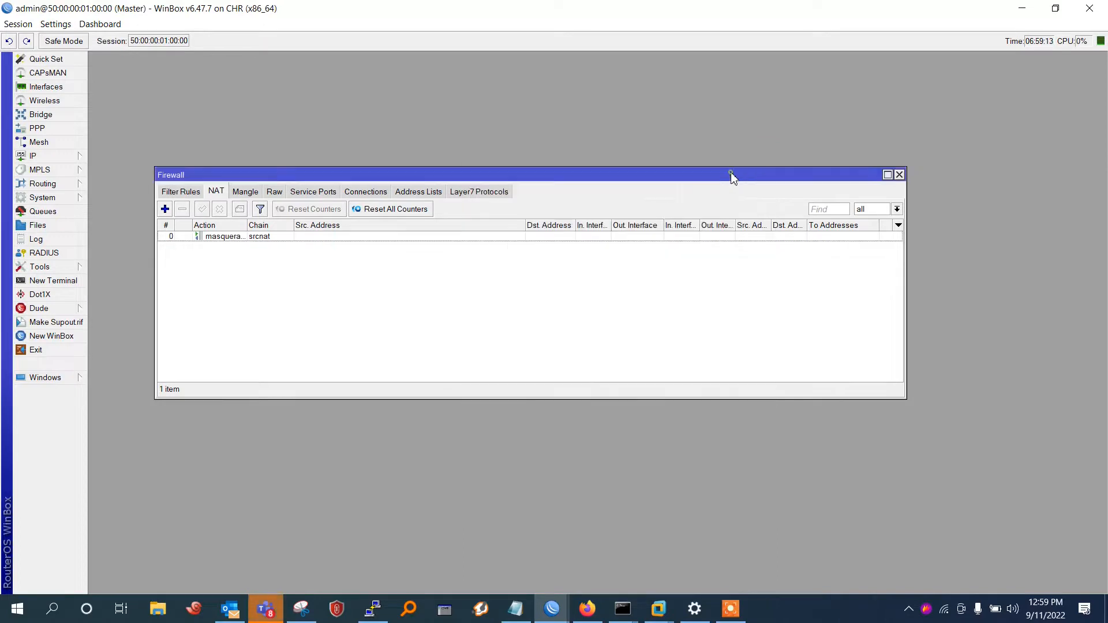
Step: Open a new router terminal, decline viewing the software license, and ping 8.8.8.8 to test internet connectivity
{"action": "left_click", "coordinate": [53, 281]}
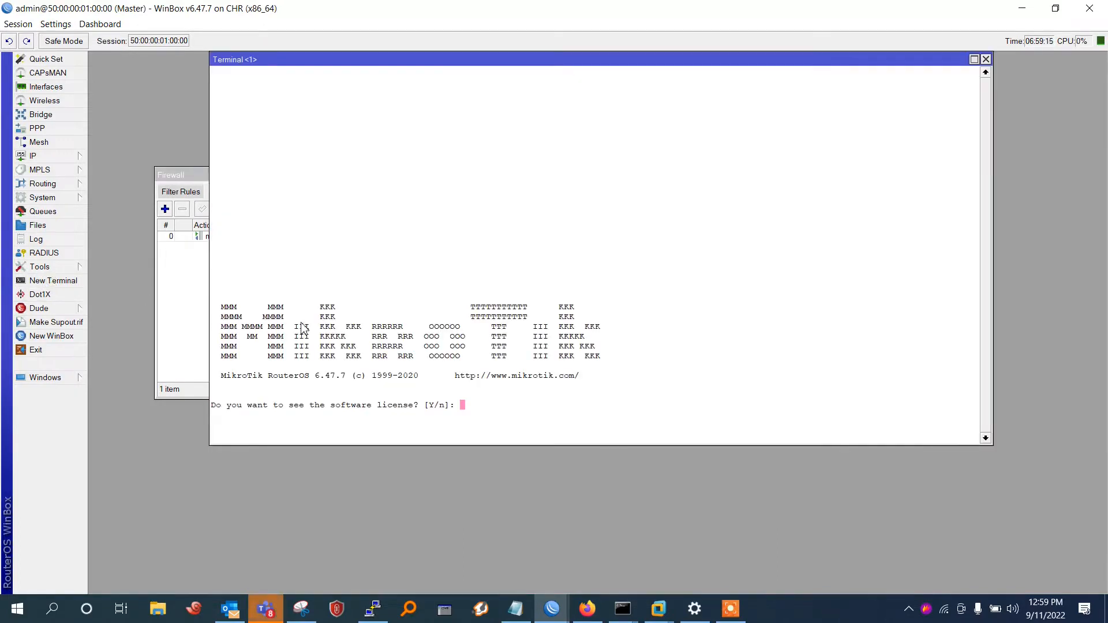
{"action": "type", "text": "n"}
{"action": "key", "text": "Return"}
{"action": "key", "text": "Return"}
{"action": "key", "text": "Return"}
{"action": "type", "text": "ping "}
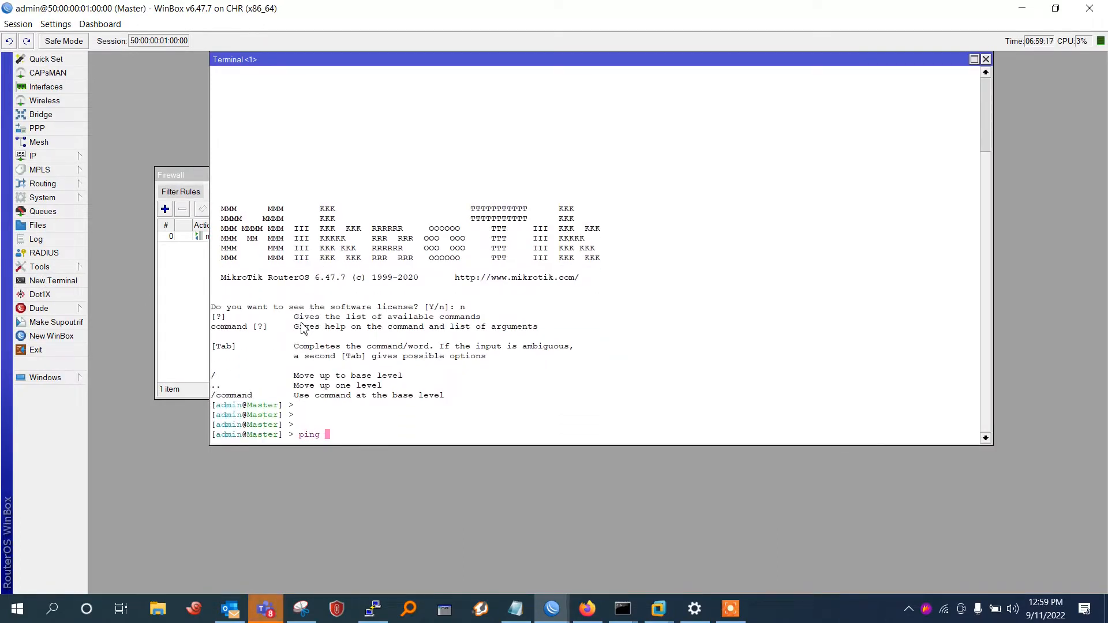
{"action": "type", "text": "8.8.8.8"}
{"action": "key", "text": "Return"}
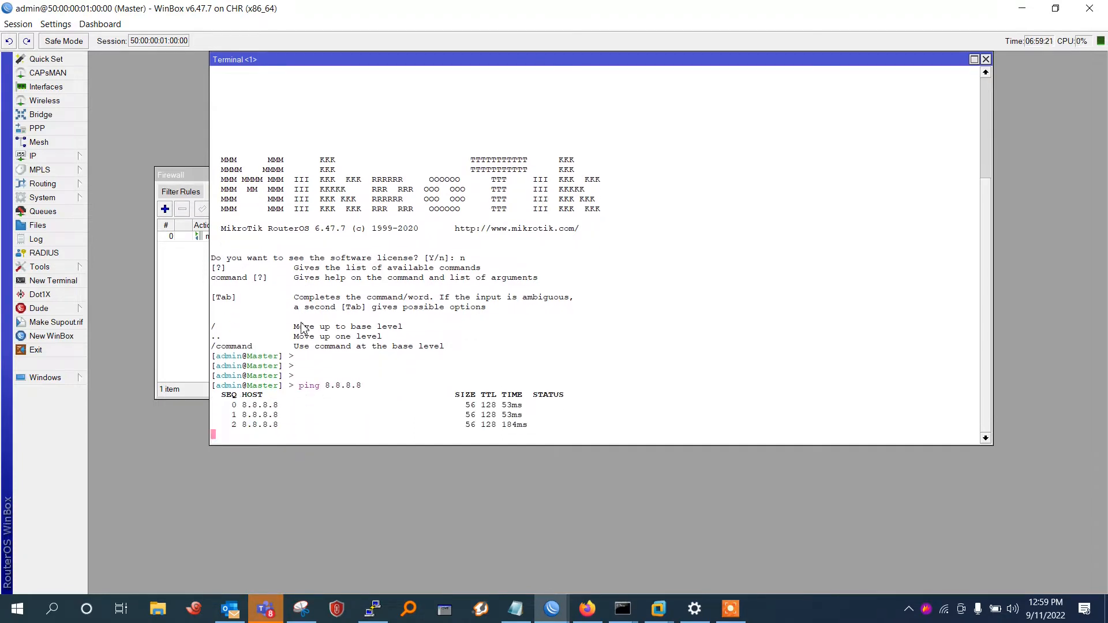
Step: Stop the running ping to 8.8.8.8 and close the terminal, moving the firewall window aside
{"action": "key", "text": "ctrl+c"}
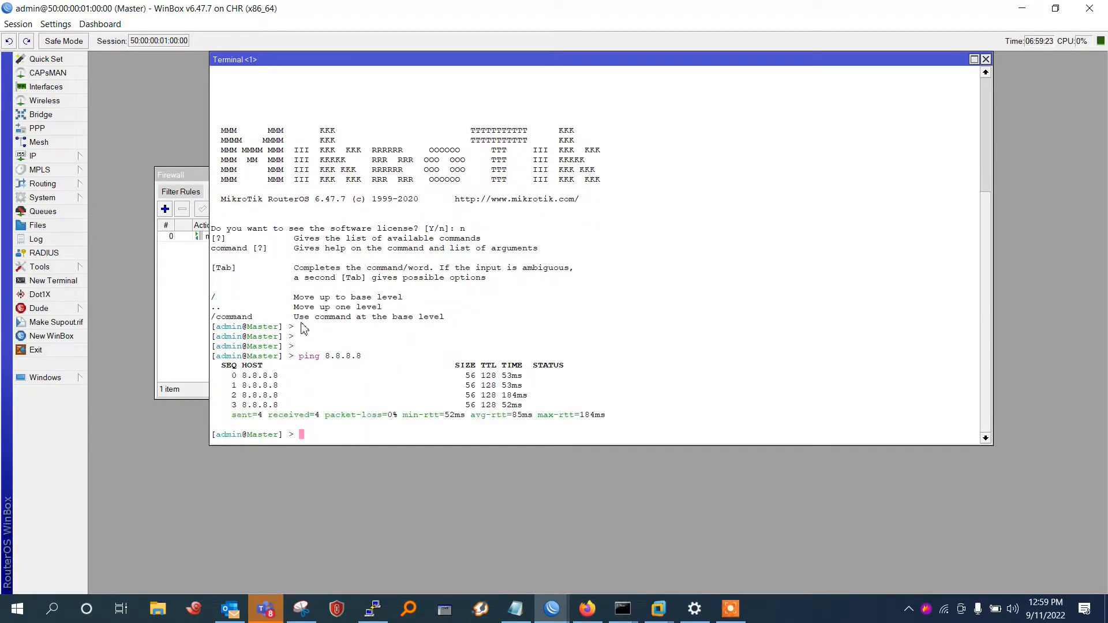
{"action": "left_click", "coordinate": [985, 60]}
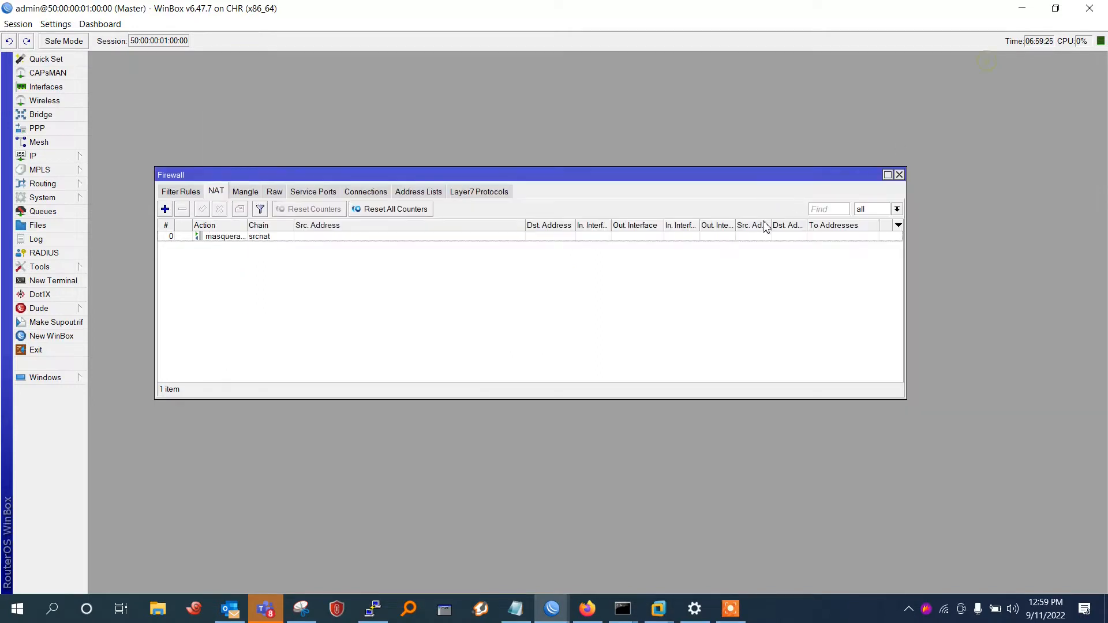
{"action": "left_click_drag", "start_coordinate": [659, 179], "coordinate": [812, 149]}
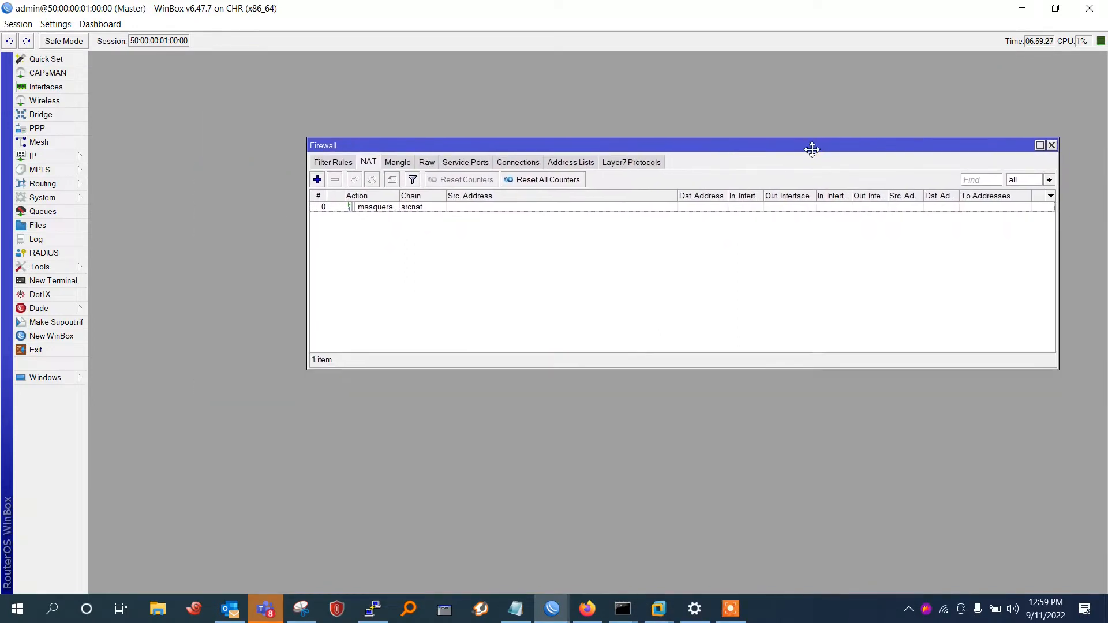
{"action": "left_click", "coordinate": [35, 156]}
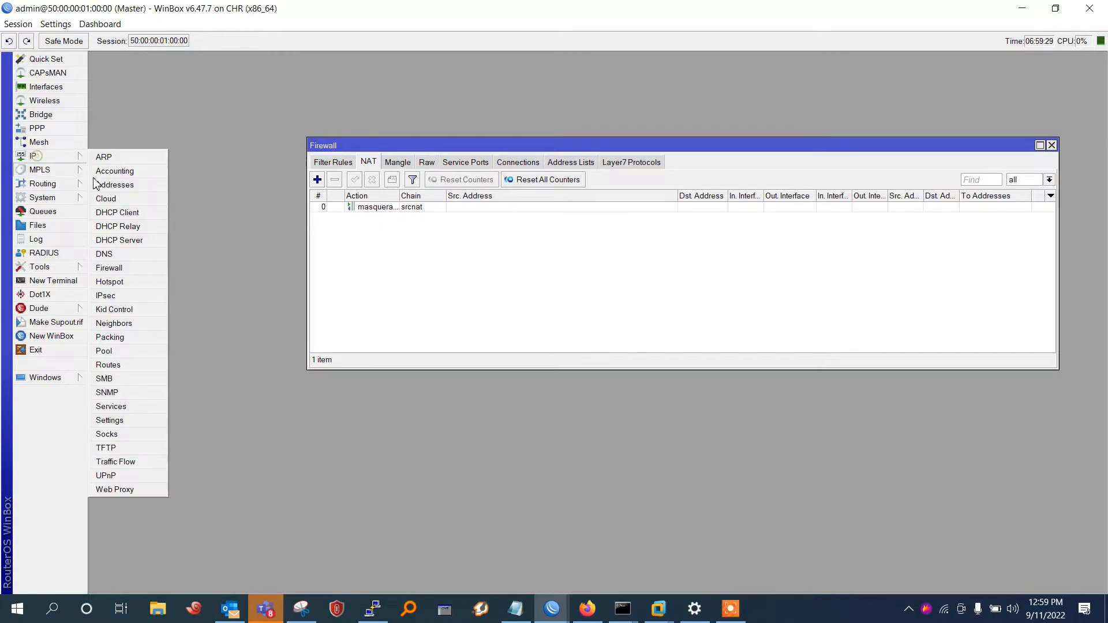
{"action": "left_click", "coordinate": [119, 241]}
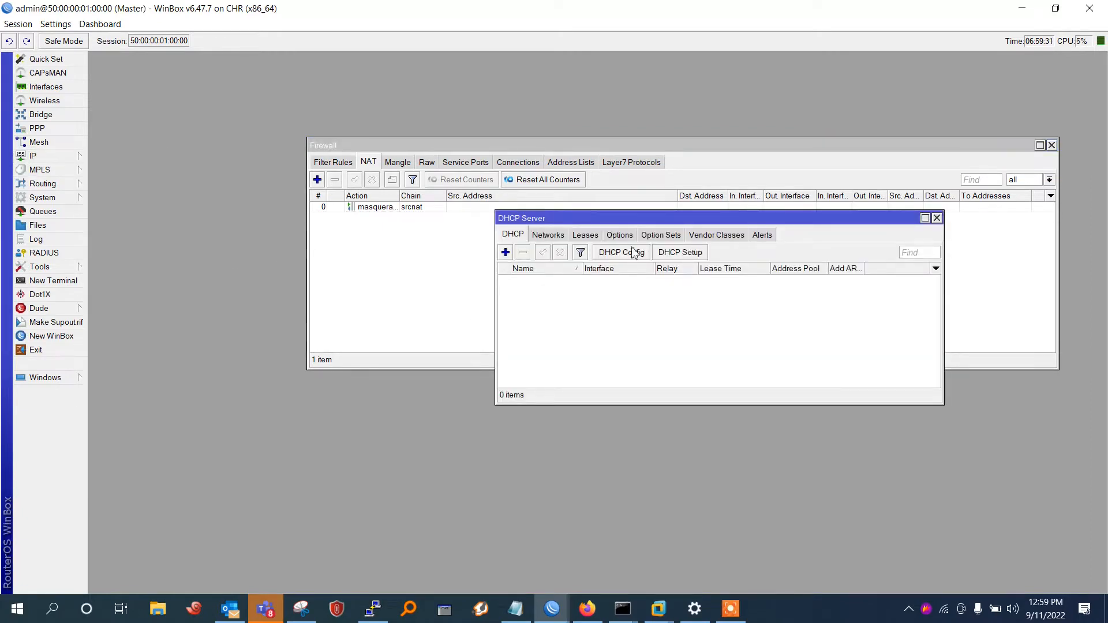
{"action": "left_click", "coordinate": [669, 258]}
{"action": "left_click", "coordinate": [373, 234]}
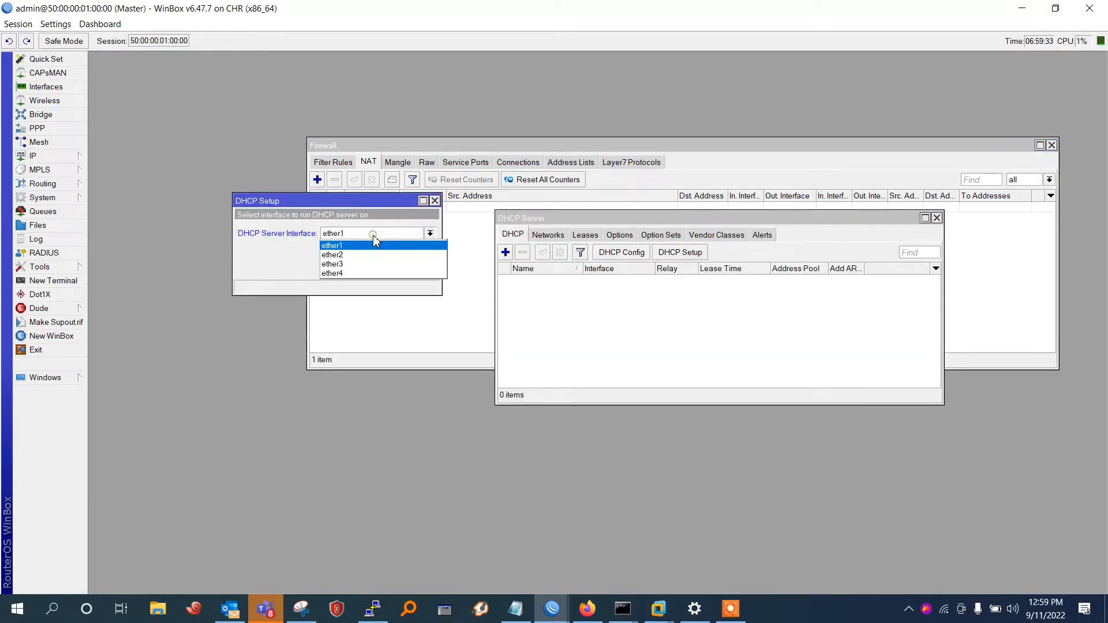
{"action": "left_click", "coordinate": [434, 200]}
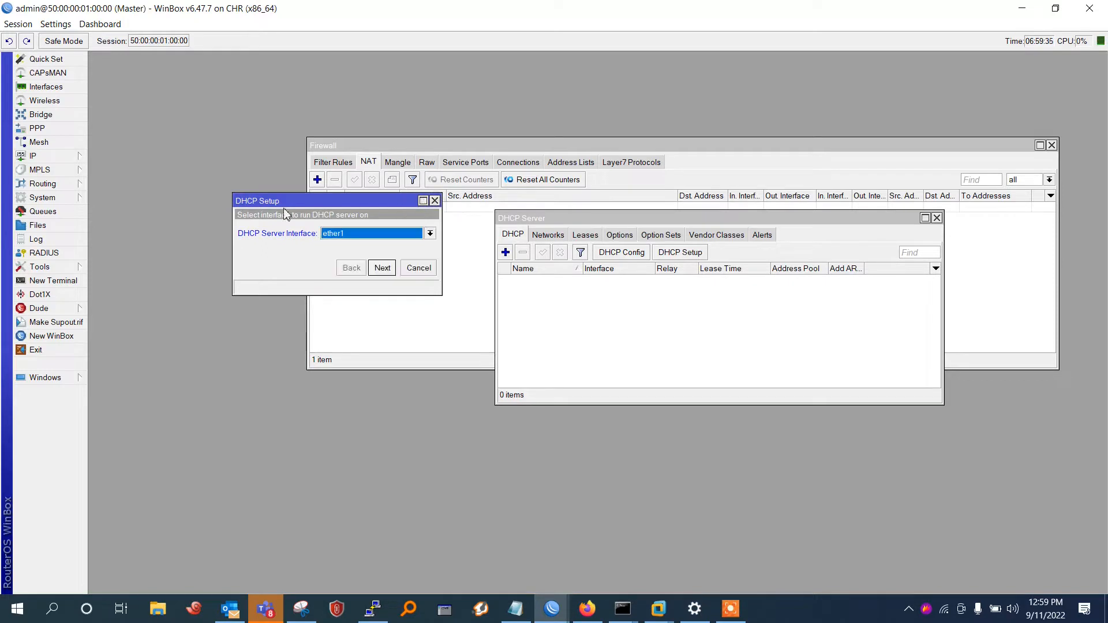
{"action": "left_click", "coordinate": [435, 201]}
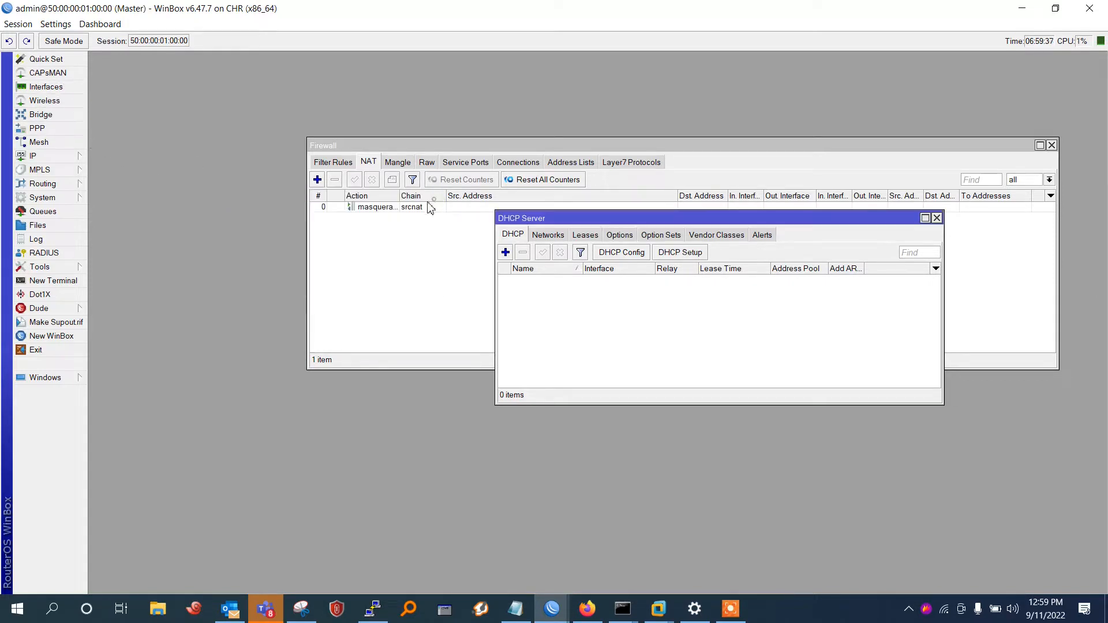
Step: Add a VLAN interface named vlan100 with VLAN ID 100 on ether2, checking the port against the EVE topology
{"action": "left_click", "coordinate": [46, 86]}
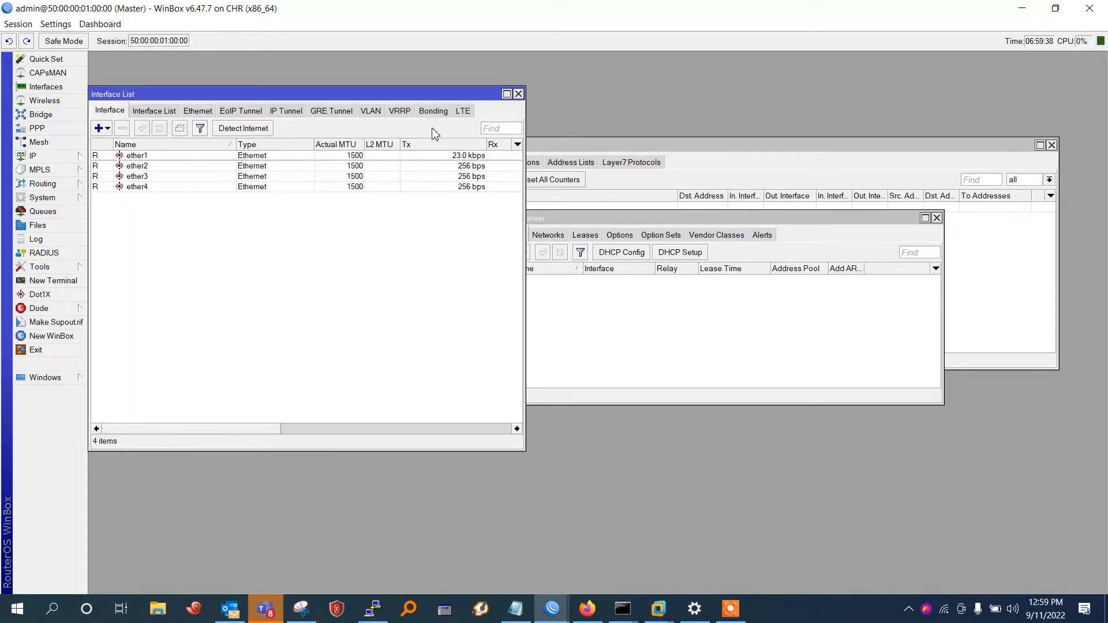
{"action": "left_click", "coordinate": [370, 111]}
{"action": "left_click", "coordinate": [99, 128]}
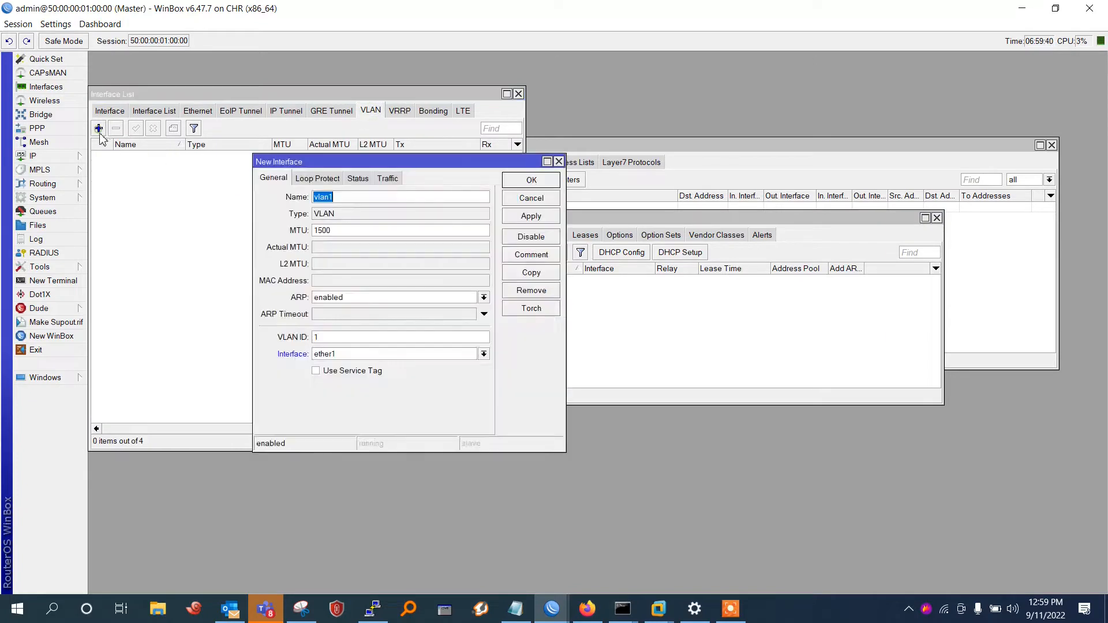
{"action": "left_click", "coordinate": [353, 199]}
{"action": "left_click", "coordinate": [372, 354]}
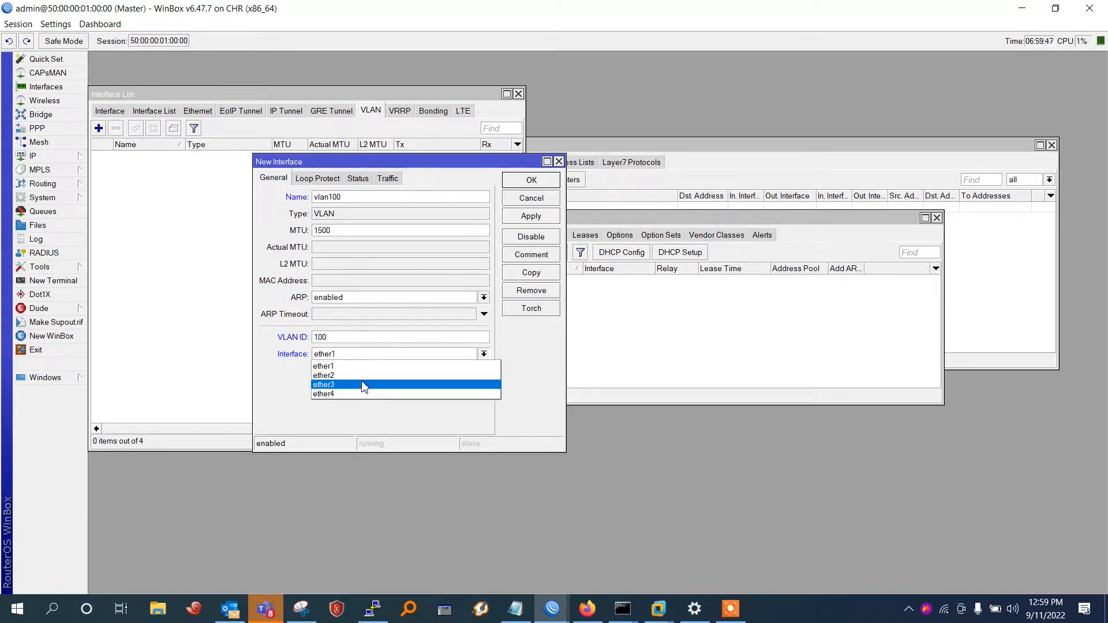
{"action": "left_click", "coordinate": [371, 376]}
{"action": "left_click", "coordinate": [587, 609]}
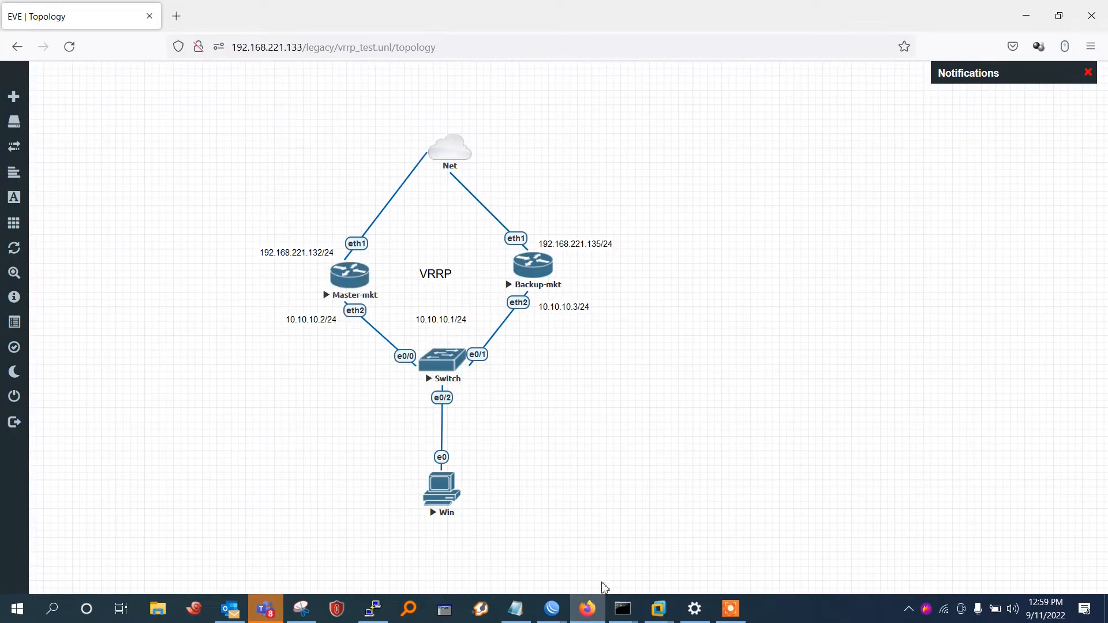
{"action": "left_click", "coordinate": [552, 609]}
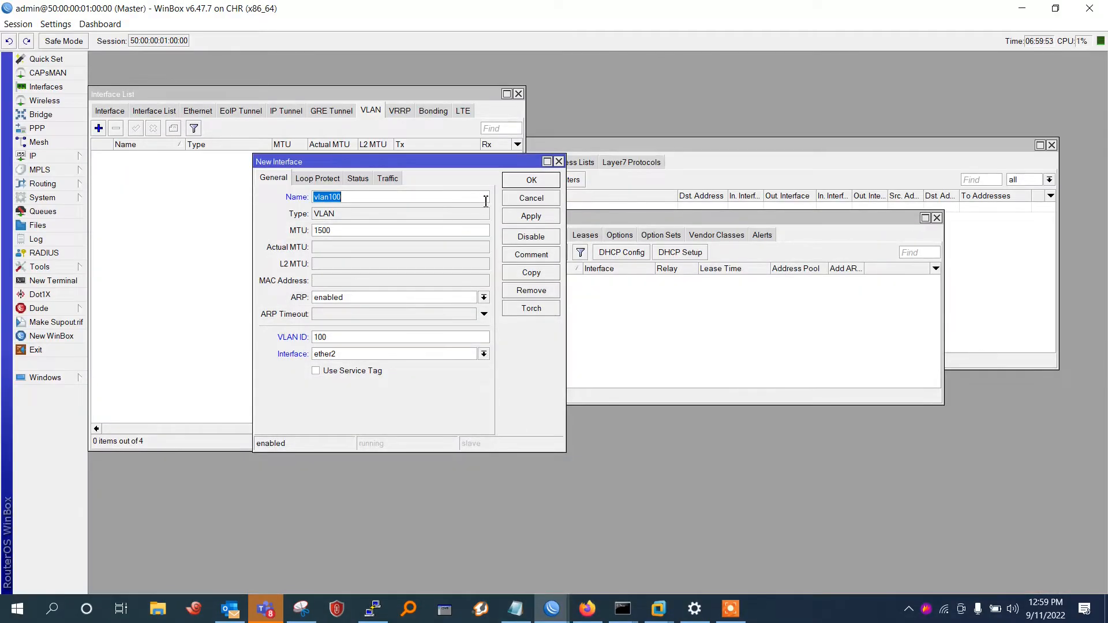
{"action": "left_click", "coordinate": [530, 218]}
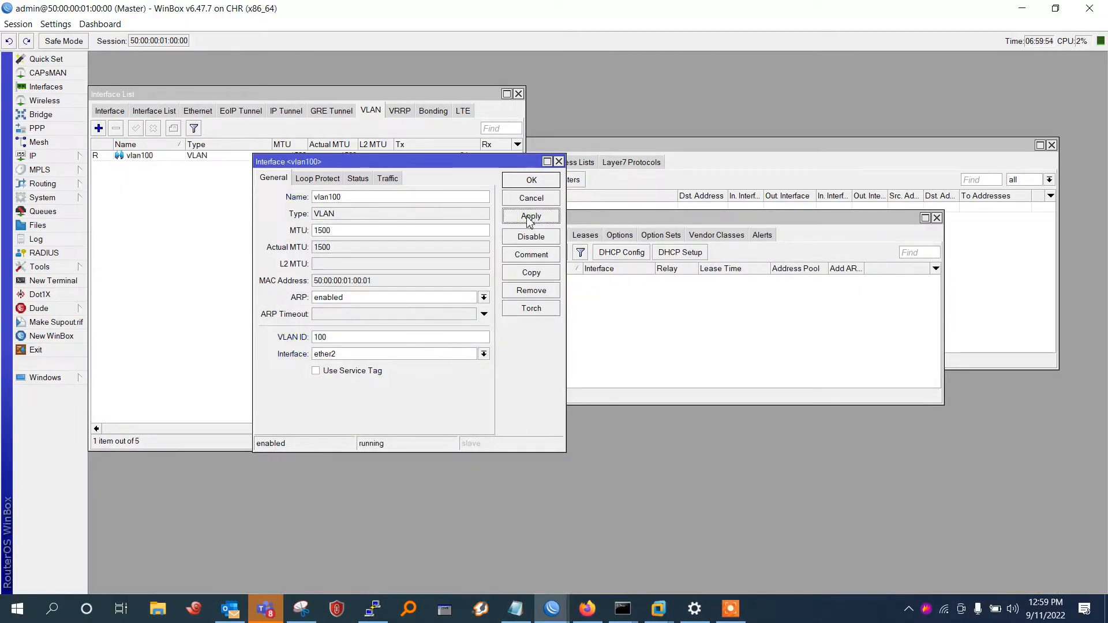
{"action": "left_click", "coordinate": [523, 184]}
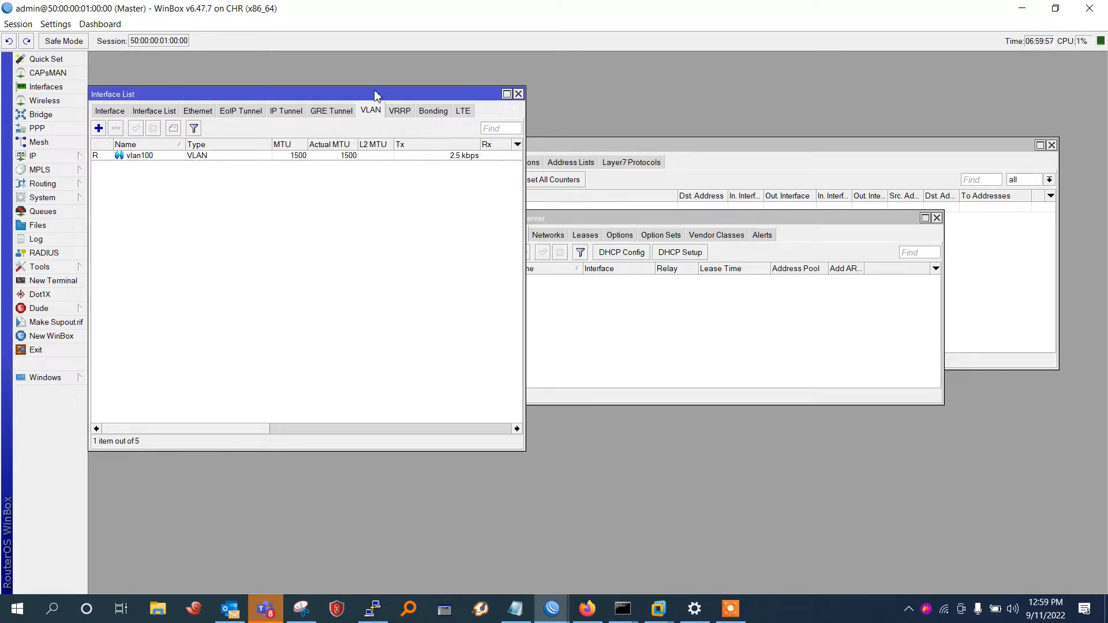
{"action": "left_click_drag", "start_coordinate": [375, 95], "coordinate": [503, 93]}
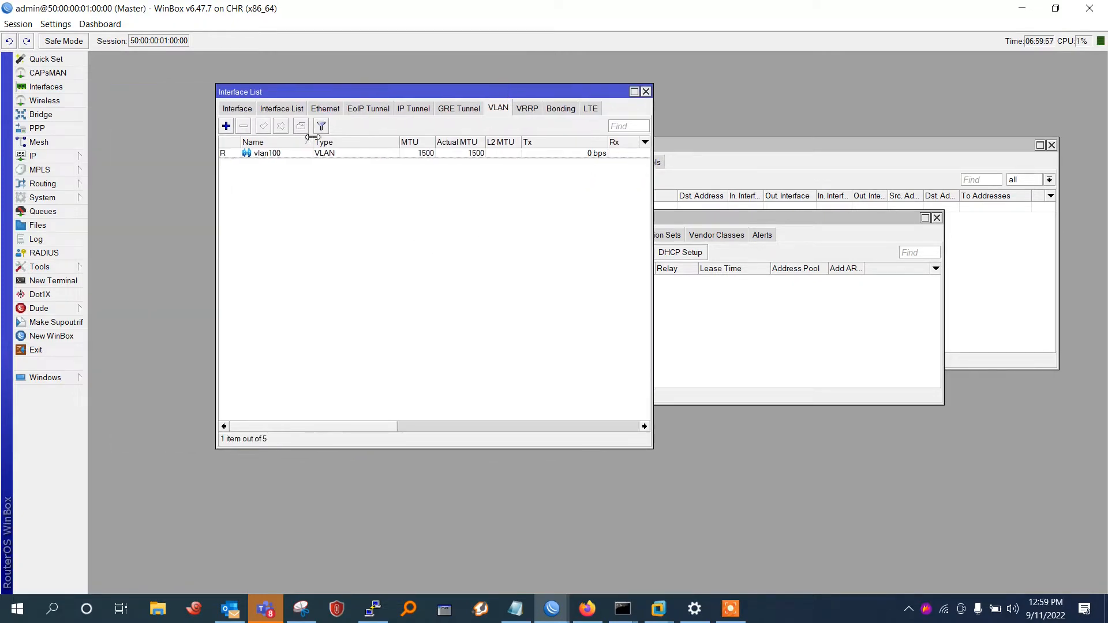
Step: Add the IP address 10.10.10.2/24 to the vlan100 interface
{"action": "left_click", "coordinate": [60, 161]}
{"action": "left_click", "coordinate": [121, 186]}
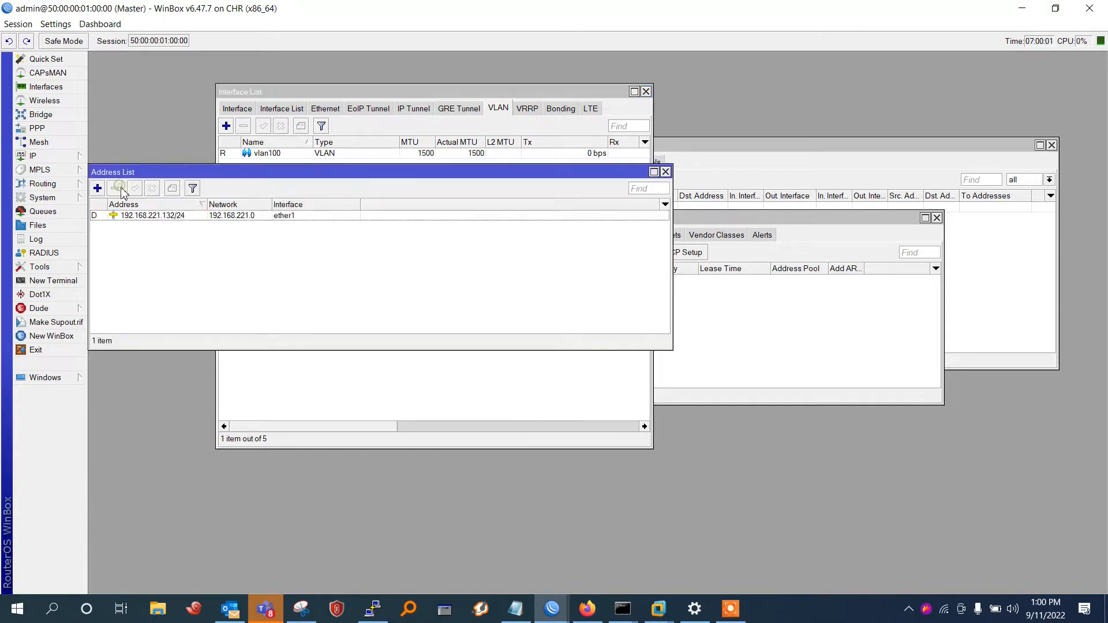
{"action": "left_click_drag", "start_coordinate": [185, 172], "coordinate": [525, 204]}
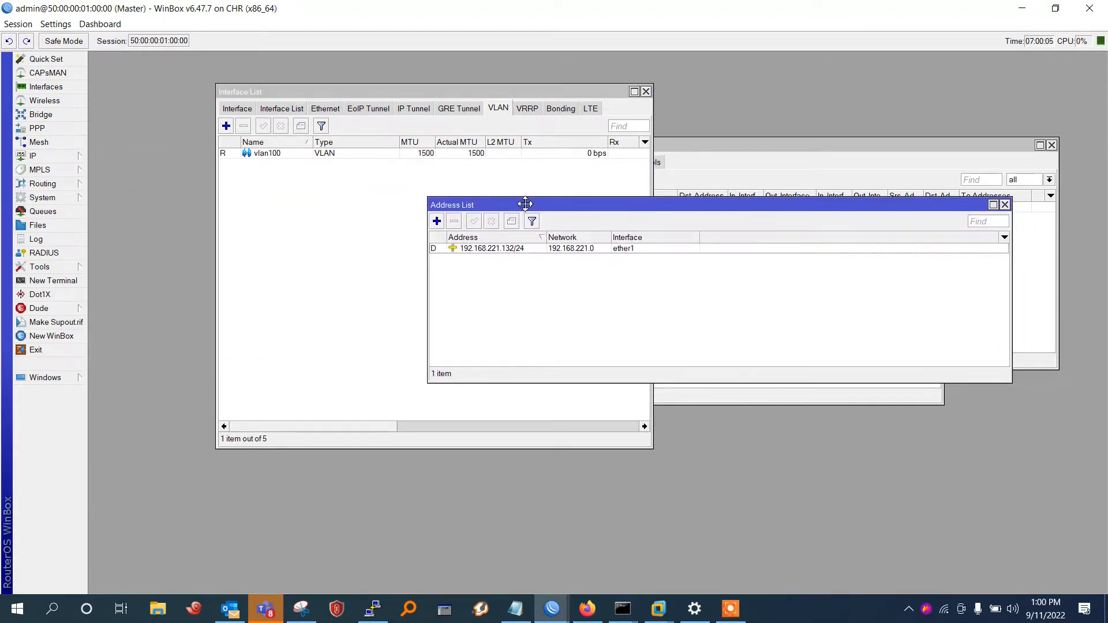
{"action": "left_click", "coordinate": [436, 221]}
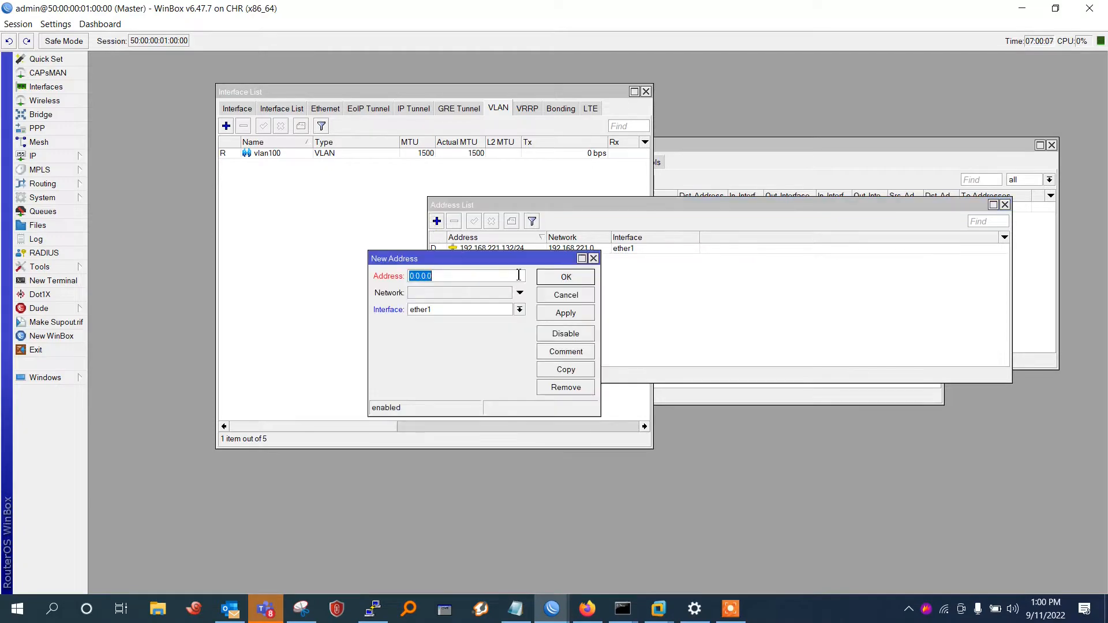
{"action": "type", "text": "10"}
{"action": "left_click", "coordinate": [519, 309]}
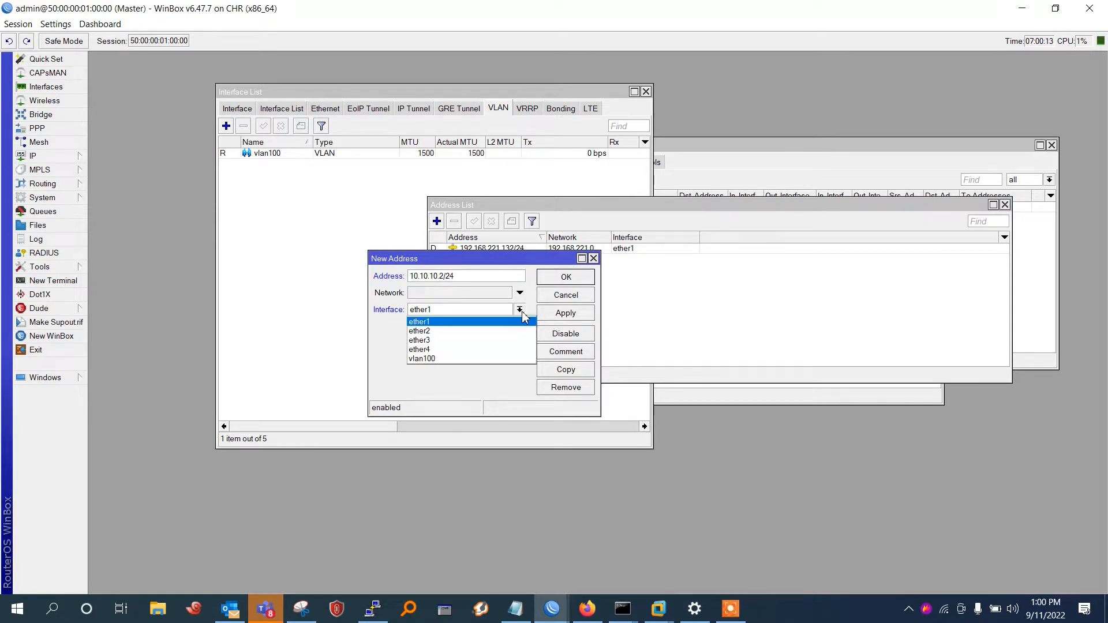
{"action": "left_click", "coordinate": [482, 360]}
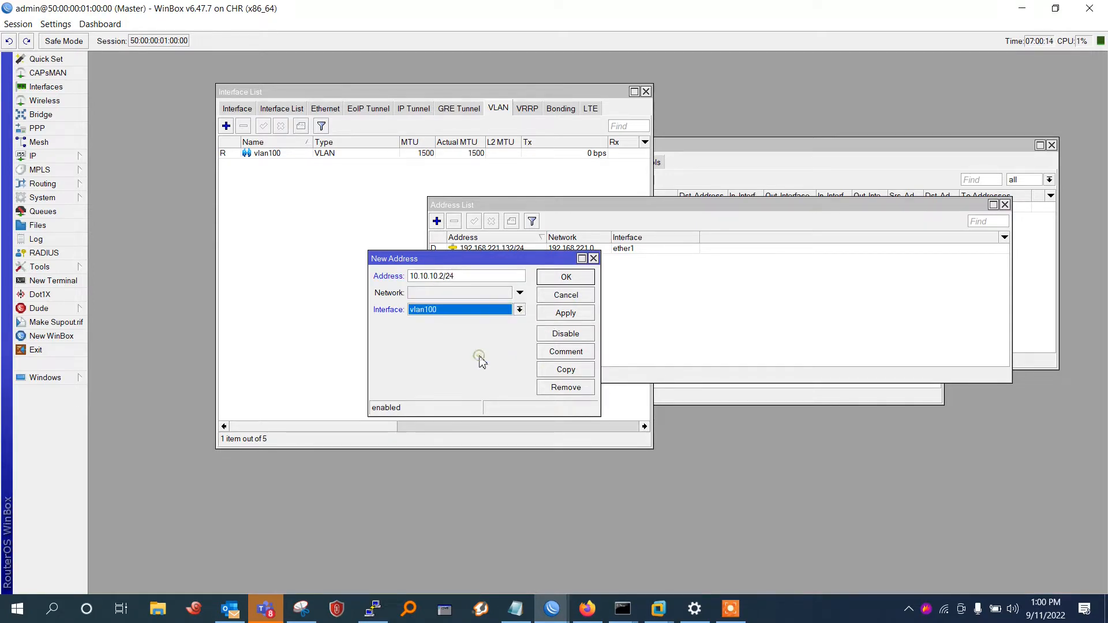
{"action": "left_click", "coordinate": [565, 313]}
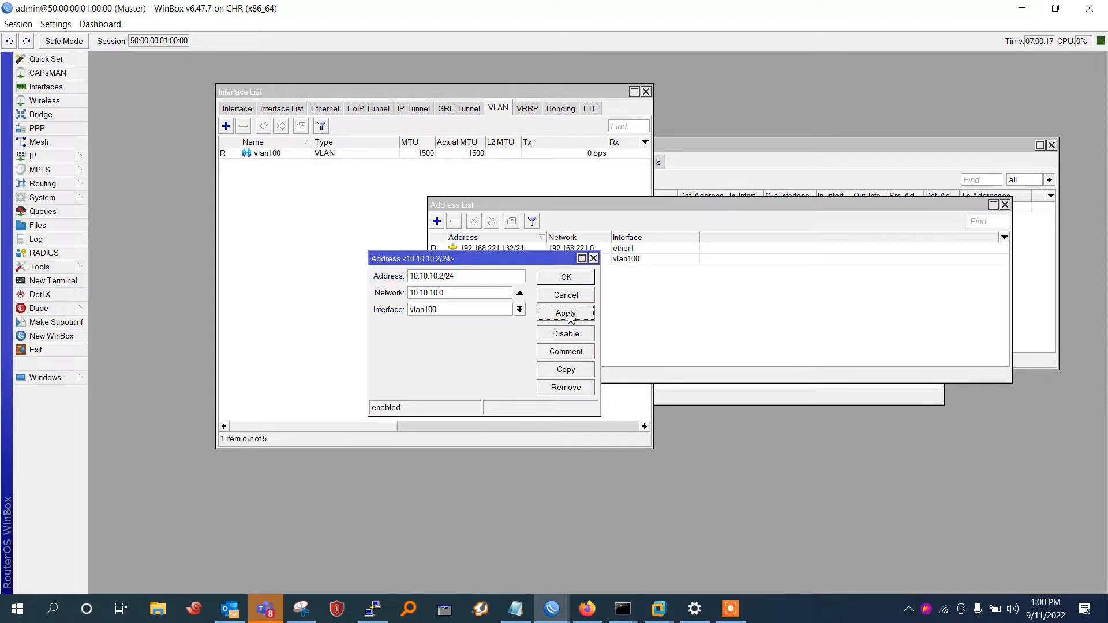
{"action": "left_click", "coordinate": [566, 277]}
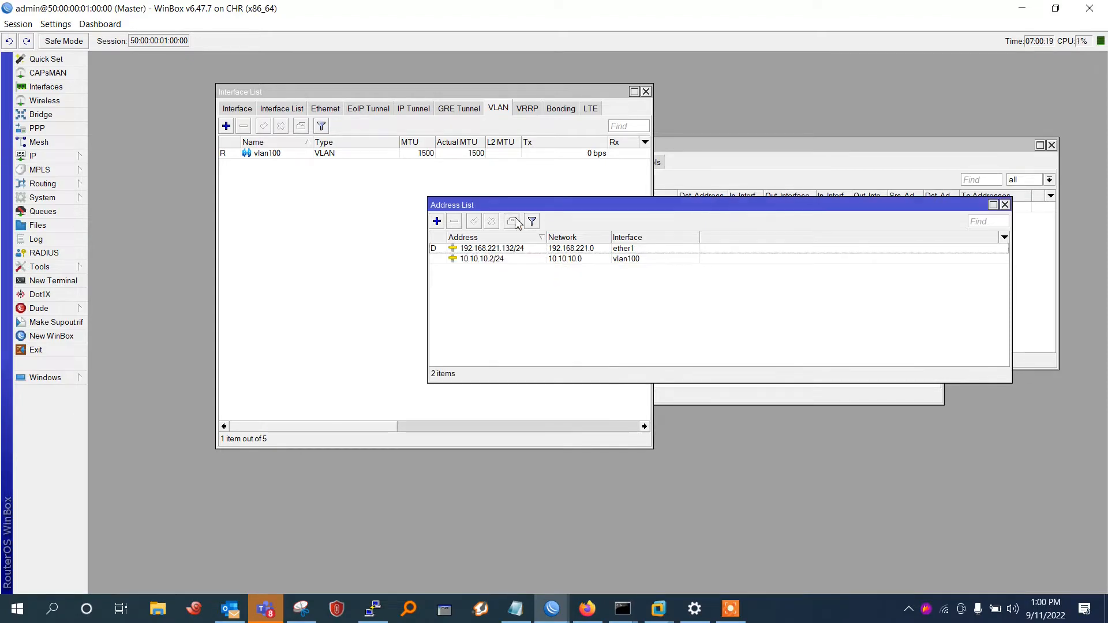
Step: Add a VRRP interface on vlan100, keeping VRID 1 and priority 100
{"action": "left_click", "coordinate": [527, 109]}
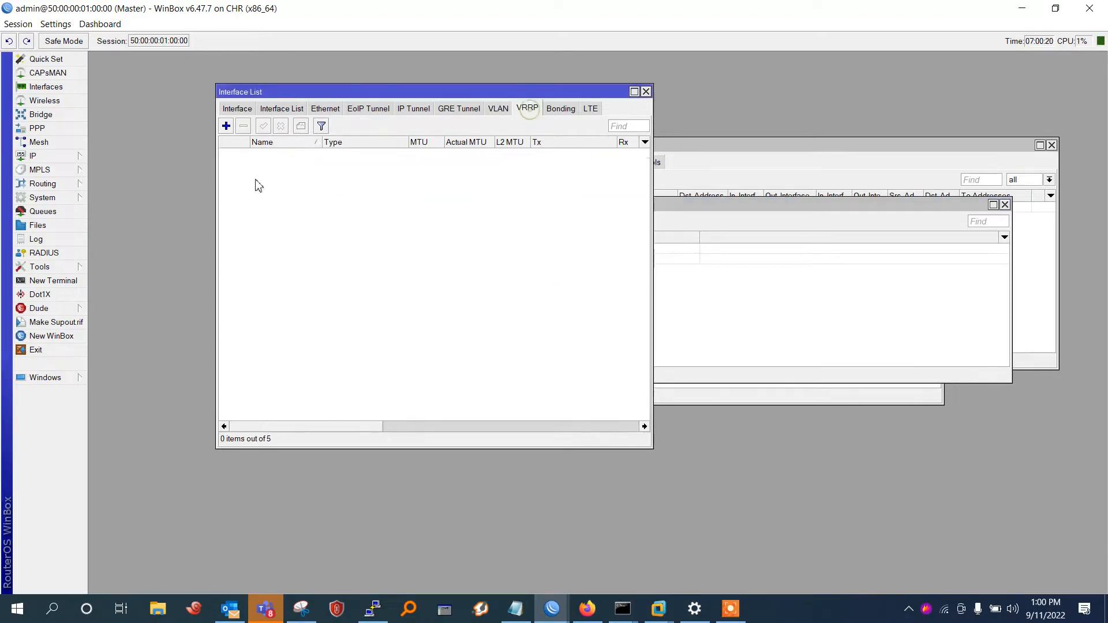
{"action": "left_click", "coordinate": [225, 125]}
{"action": "left_click", "coordinate": [278, 179]}
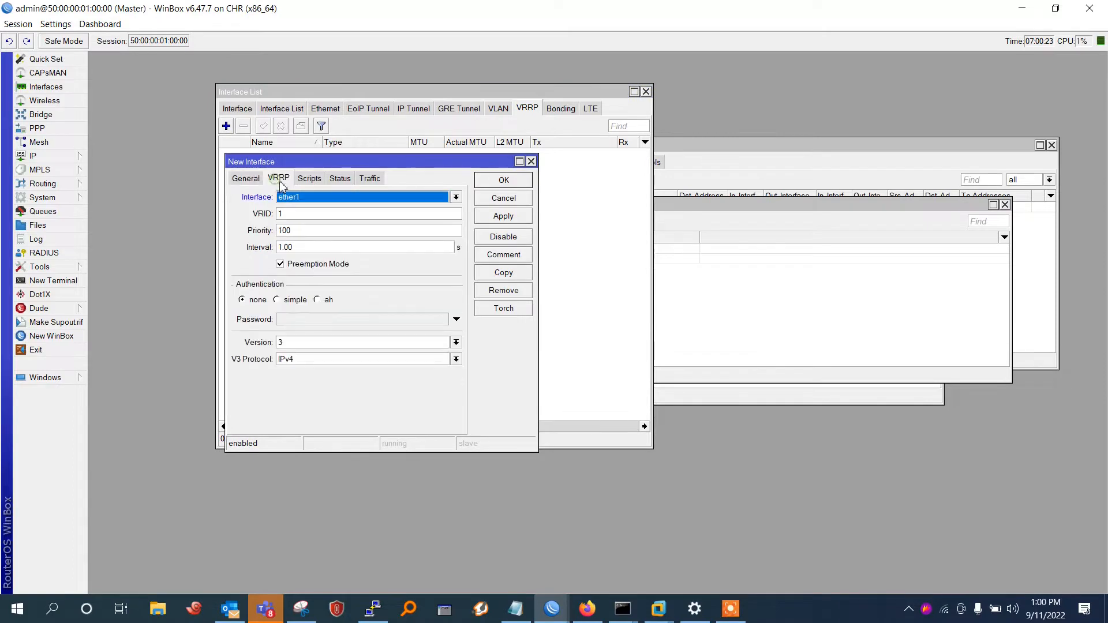
{"action": "left_click", "coordinate": [317, 197]}
{"action": "left_click", "coordinate": [312, 245]}
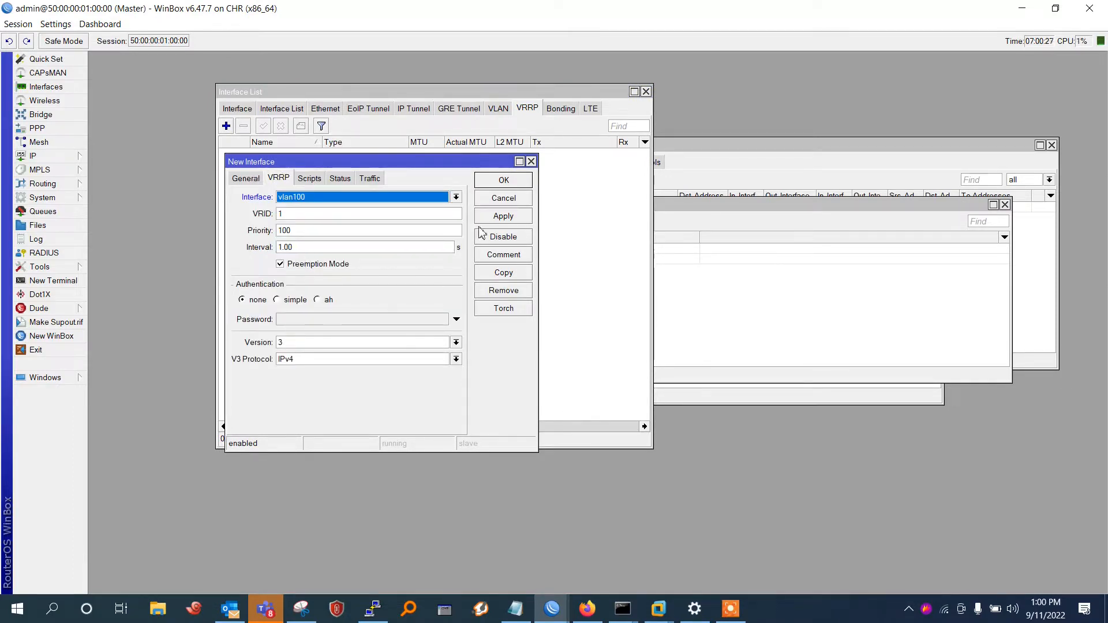
{"action": "left_click", "coordinate": [498, 220]}
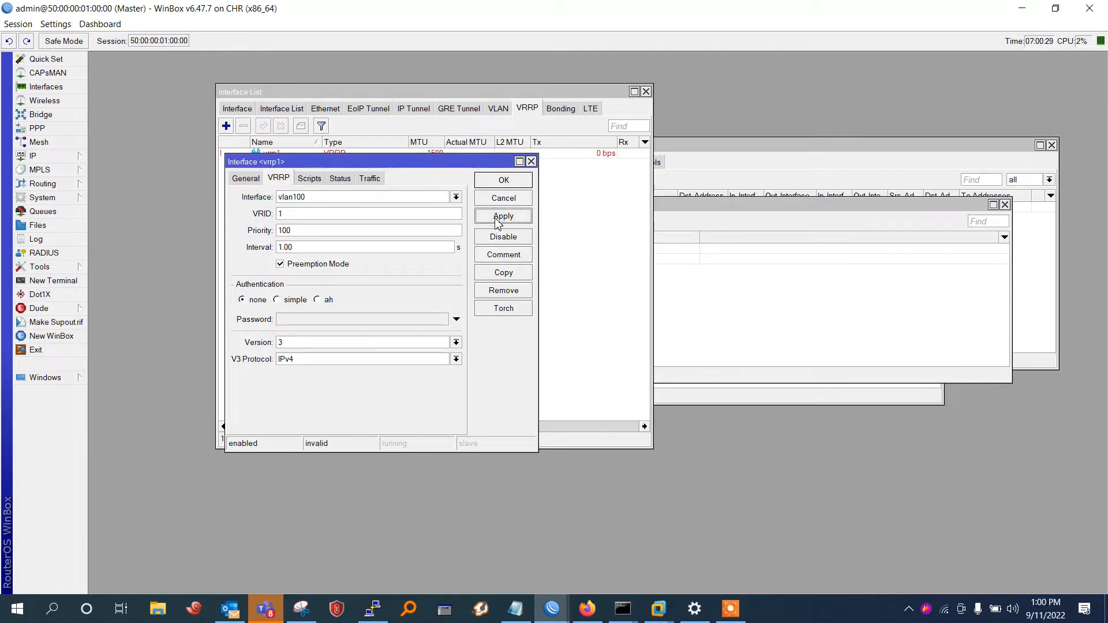
{"action": "left_click", "coordinate": [496, 178]}
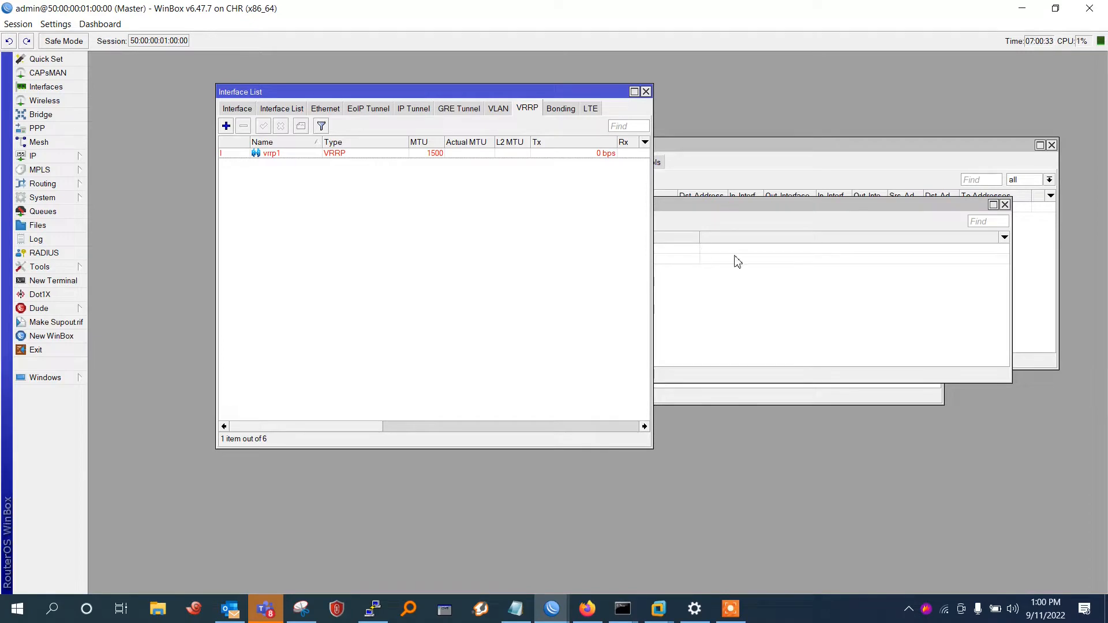
Step: Assign the virtual IP address 10.10.10.1/24 to the vrrp1 interface and close the address list
{"action": "left_click", "coordinate": [717, 222]}
{"action": "left_click", "coordinate": [437, 222]}
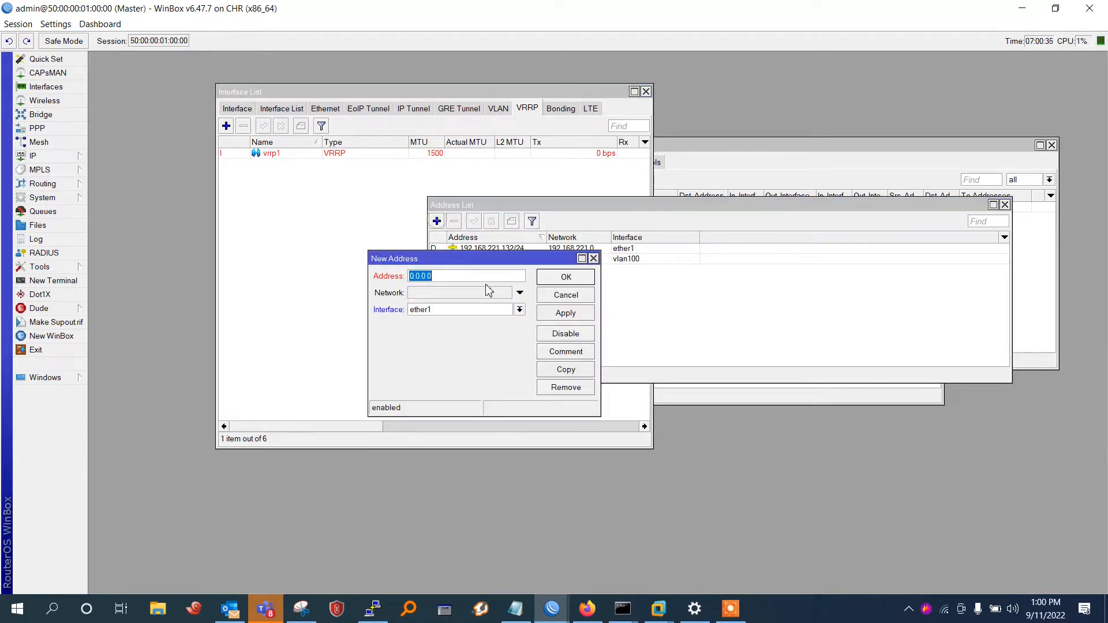
{"action": "type", "text": "10"}
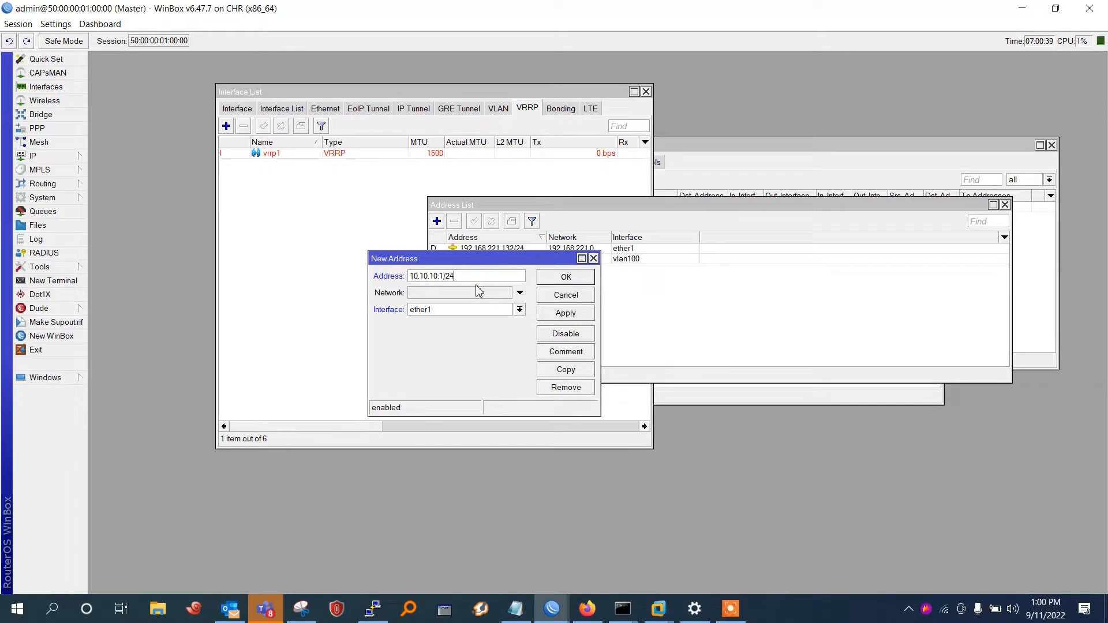
{"action": "left_click", "coordinate": [474, 307]}
{"action": "left_click", "coordinate": [456, 371]}
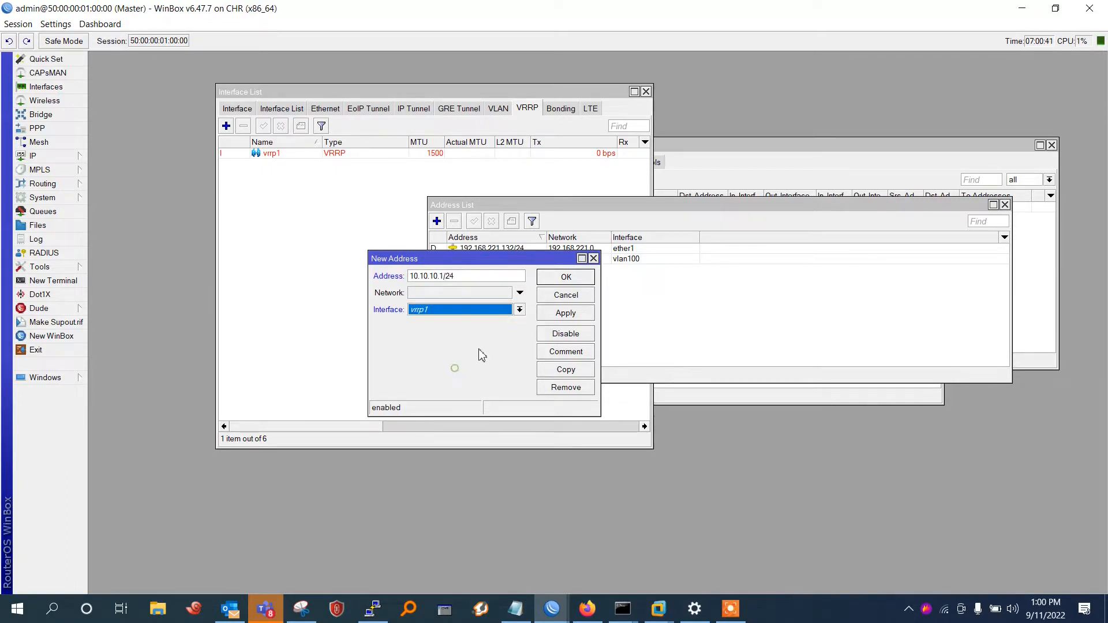
{"action": "left_click", "coordinate": [559, 315]}
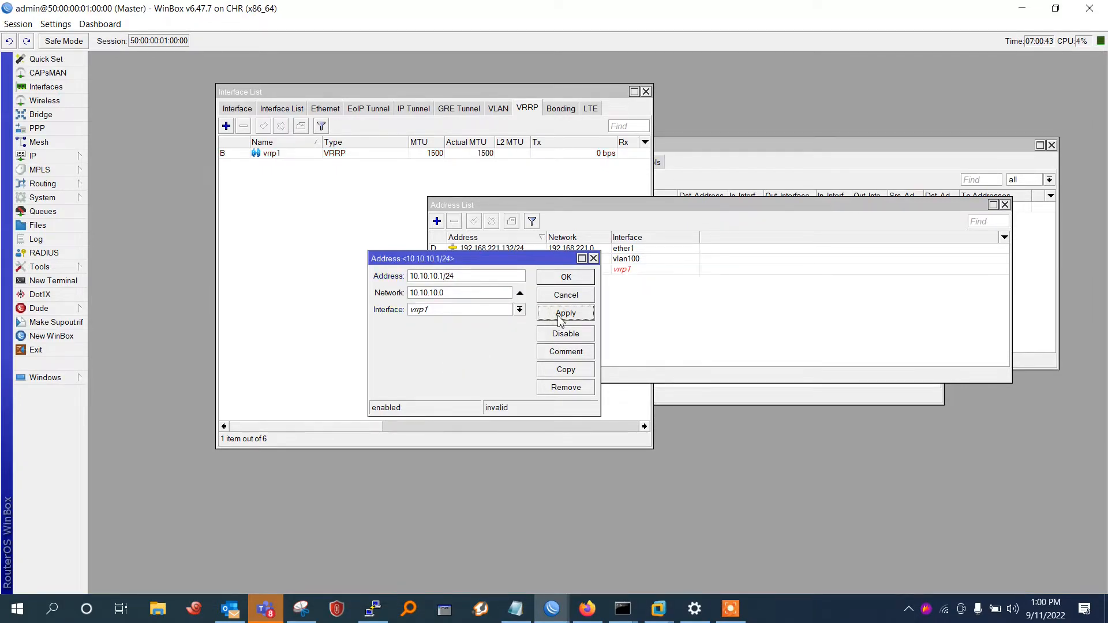
{"action": "left_click", "coordinate": [565, 280]}
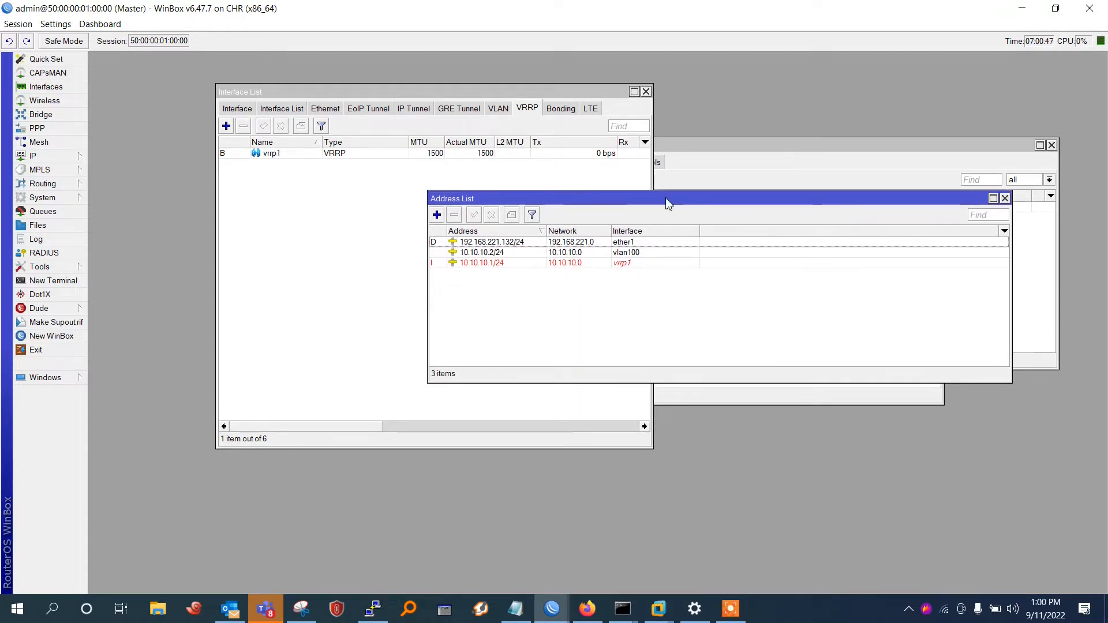
{"action": "left_click_drag", "start_coordinate": [665, 202], "coordinate": [467, 177]}
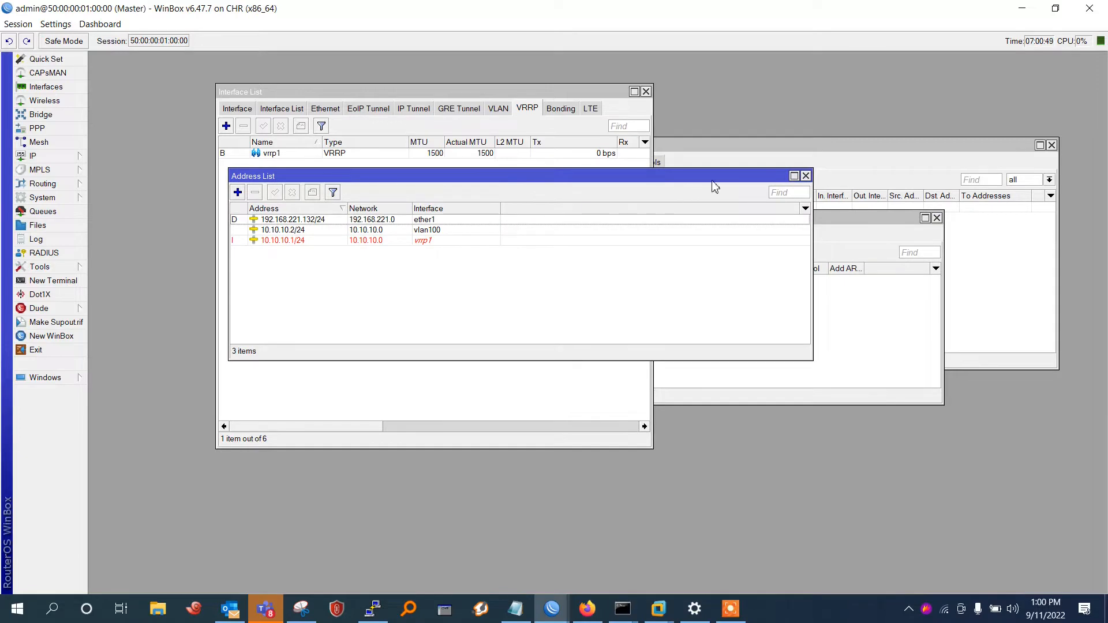
{"action": "left_click", "coordinate": [806, 176]}
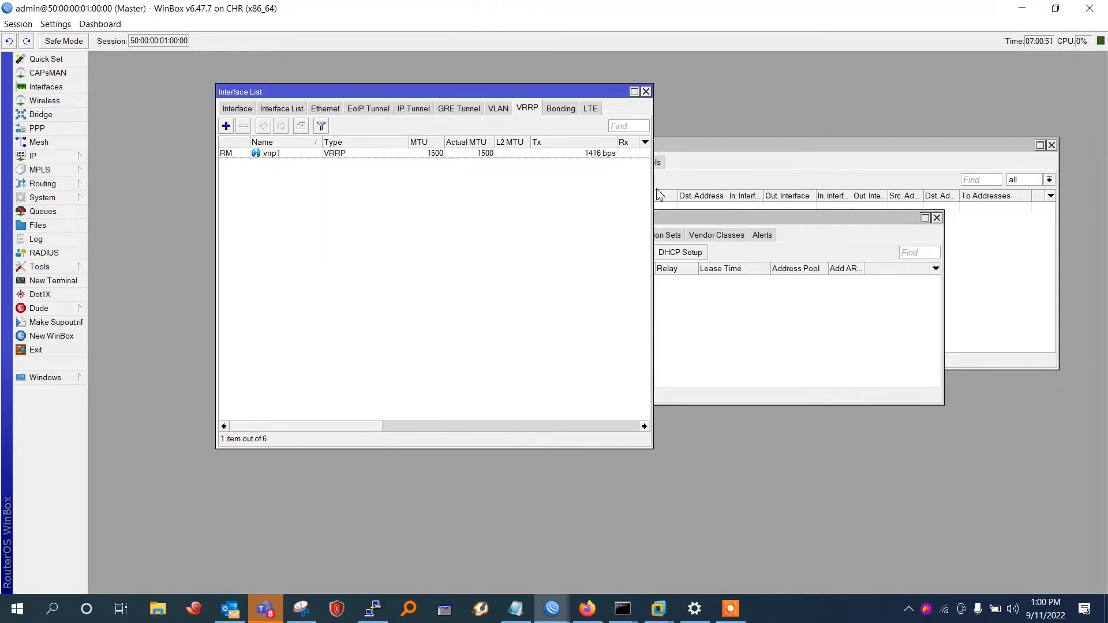
Step: Start the DHCP server setup on vlan100, keeping the proposed address space and setting the gateway to 10.10.10.1
{"action": "left_click", "coordinate": [39, 155]}
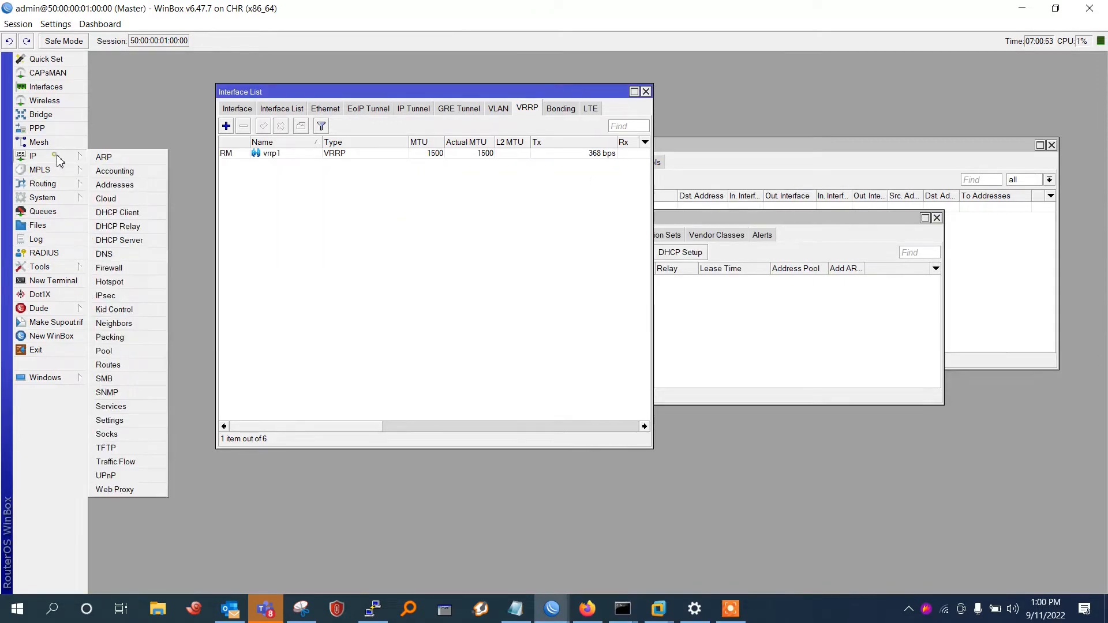
{"action": "left_click", "coordinate": [125, 240]}
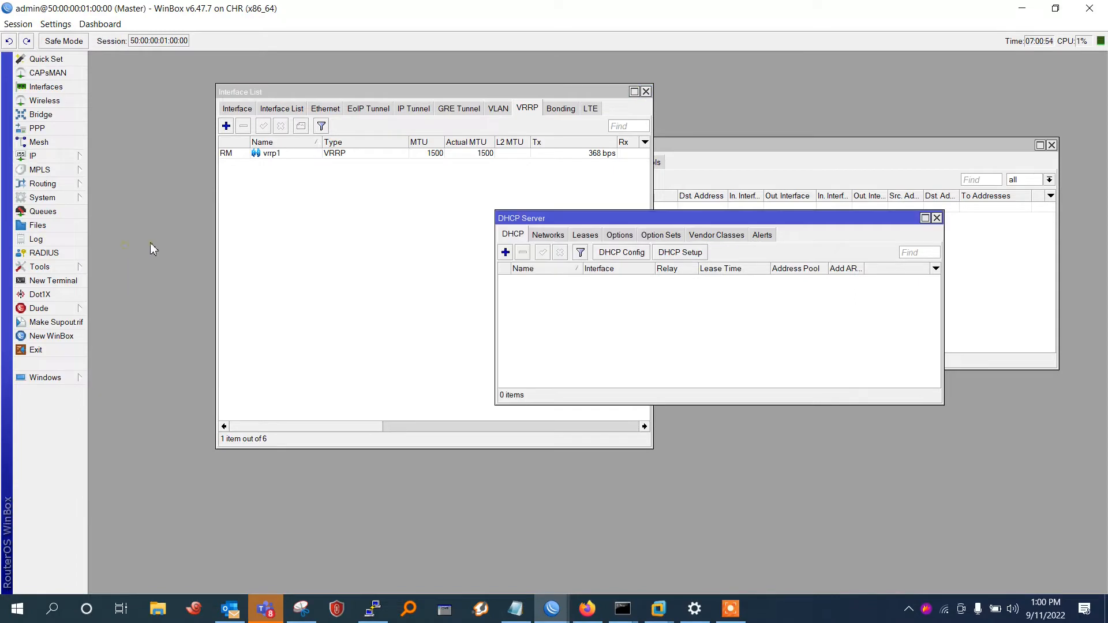
{"action": "left_click", "coordinate": [680, 253]}
{"action": "left_click", "coordinate": [372, 233]}
{"action": "left_click", "coordinate": [373, 282]}
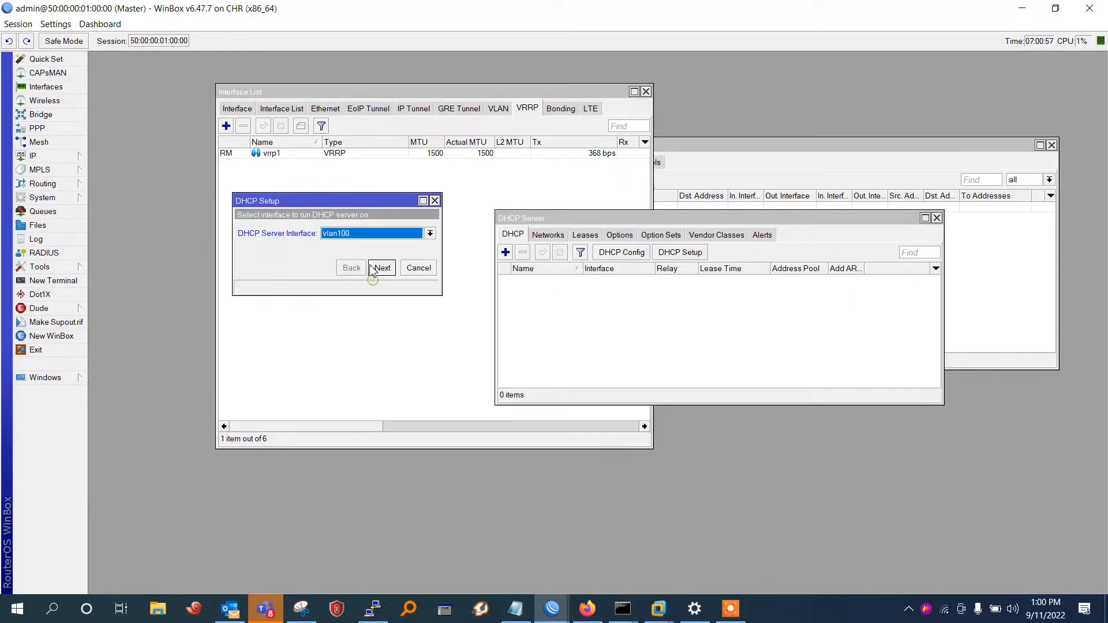
{"action": "left_click", "coordinate": [382, 268]}
{"action": "left_click", "coordinate": [382, 267]}
{"action": "left_click", "coordinate": [384, 234]}
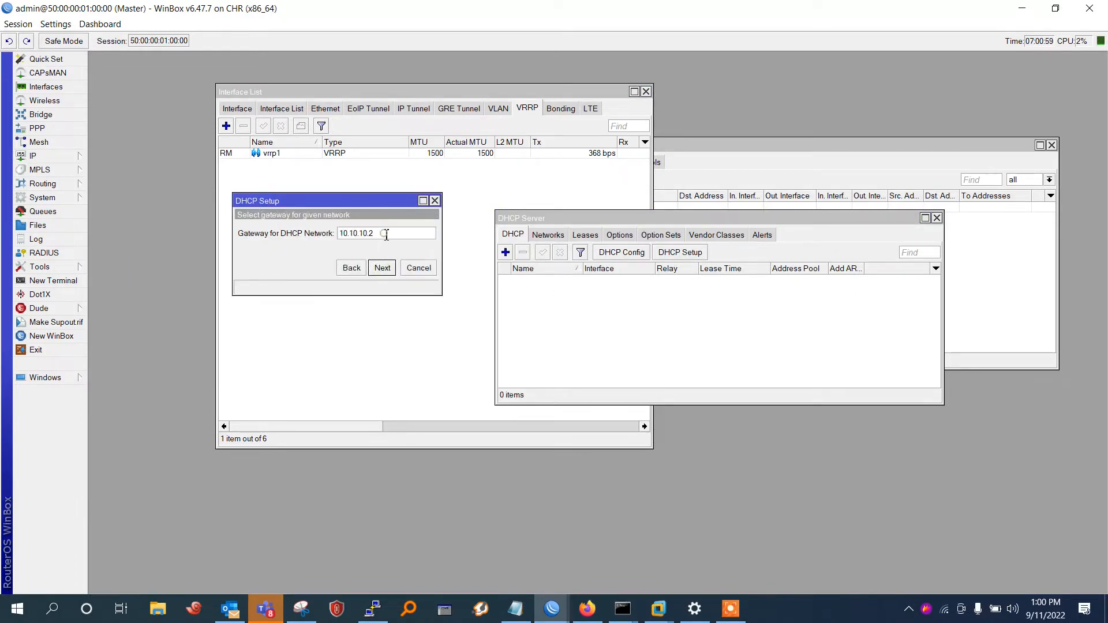
{"action": "key", "text": "BackSpace"}
{"action": "type", "text": "1"}
{"action": "left_click", "coordinate": [388, 268]}
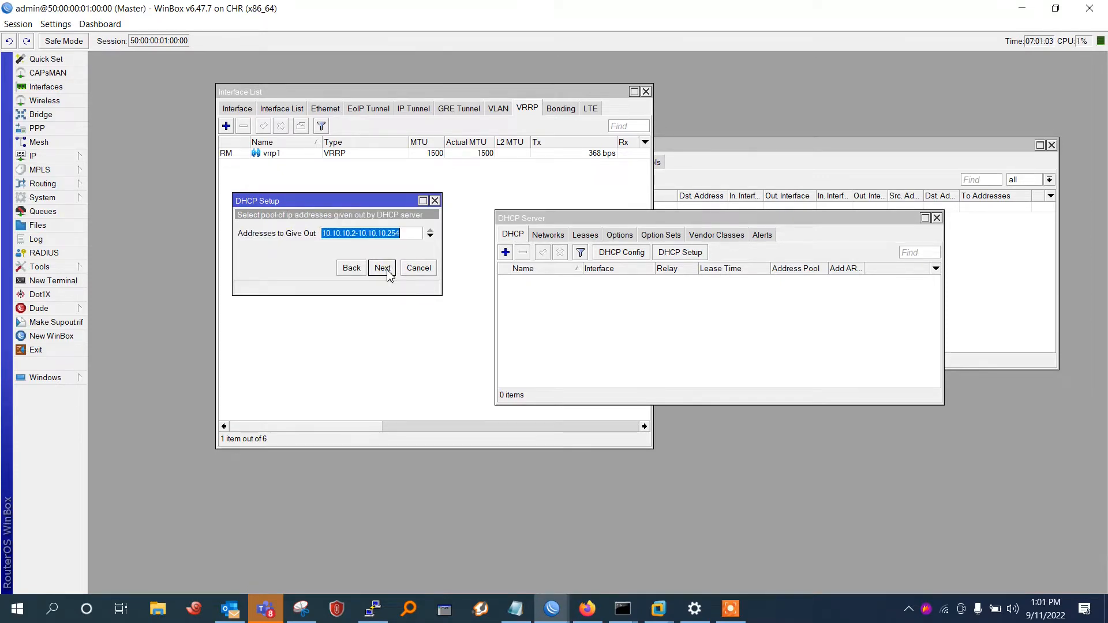
Step: Keep the pool 10.10.10.2-10.10.10.254, set the DNS server to 8.8.8.8 and complete the DHCP setup
{"action": "left_click", "coordinate": [383, 269]}
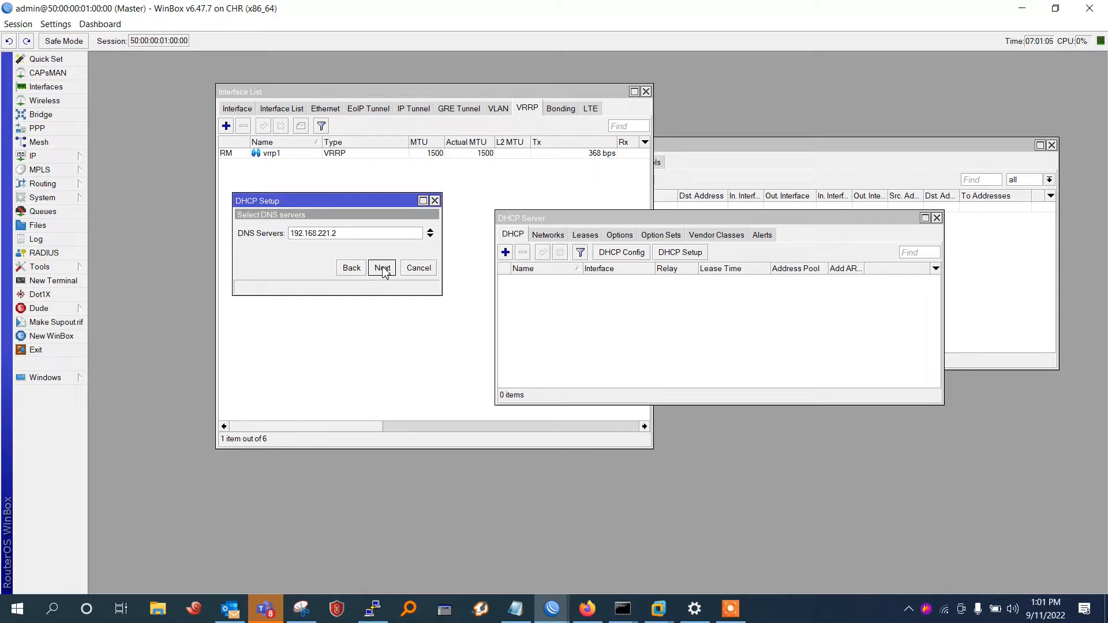
{"action": "left_click_drag", "start_coordinate": [350, 233], "coordinate": [250, 242]}
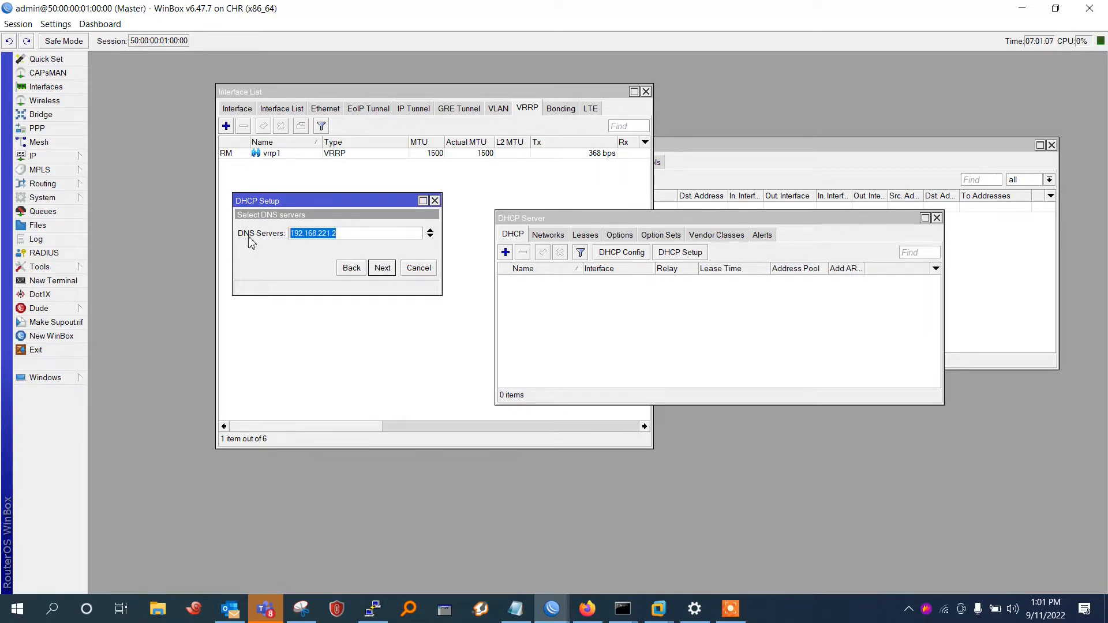
{"action": "type", "text": "8.8.8.8"}
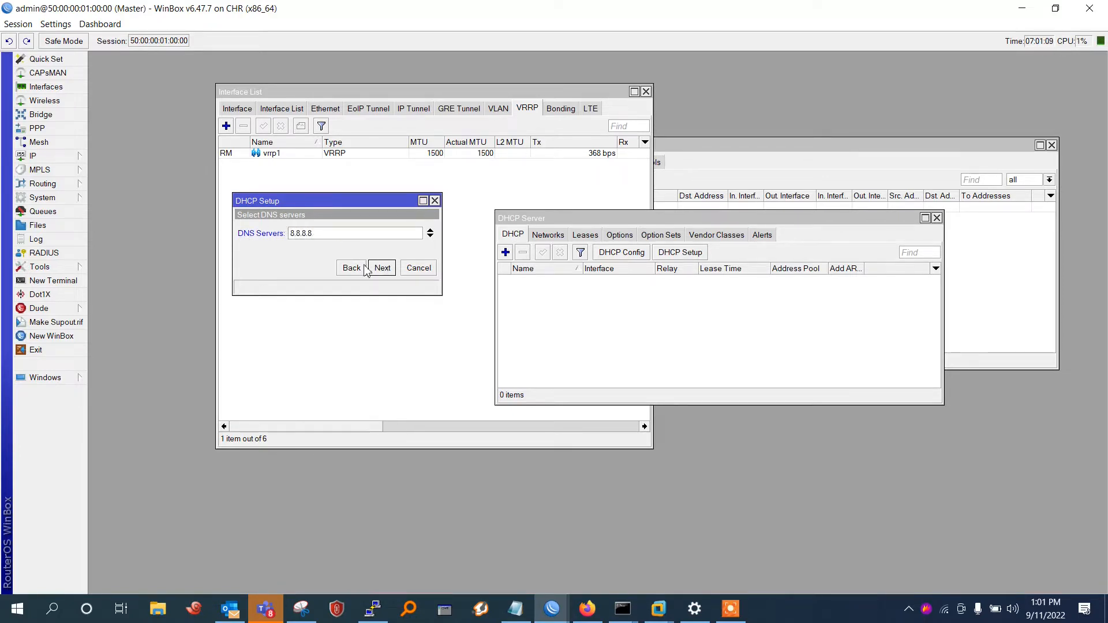
{"action": "left_click", "coordinate": [383, 269]}
{"action": "left_click", "coordinate": [383, 269]}
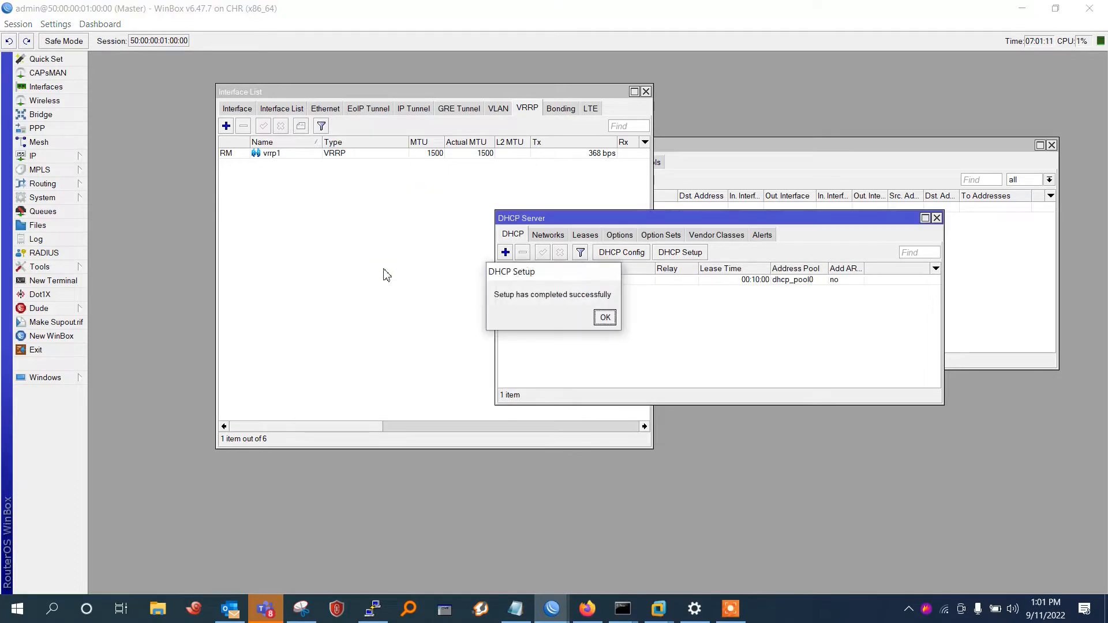
{"action": "left_click", "coordinate": [606, 318]}
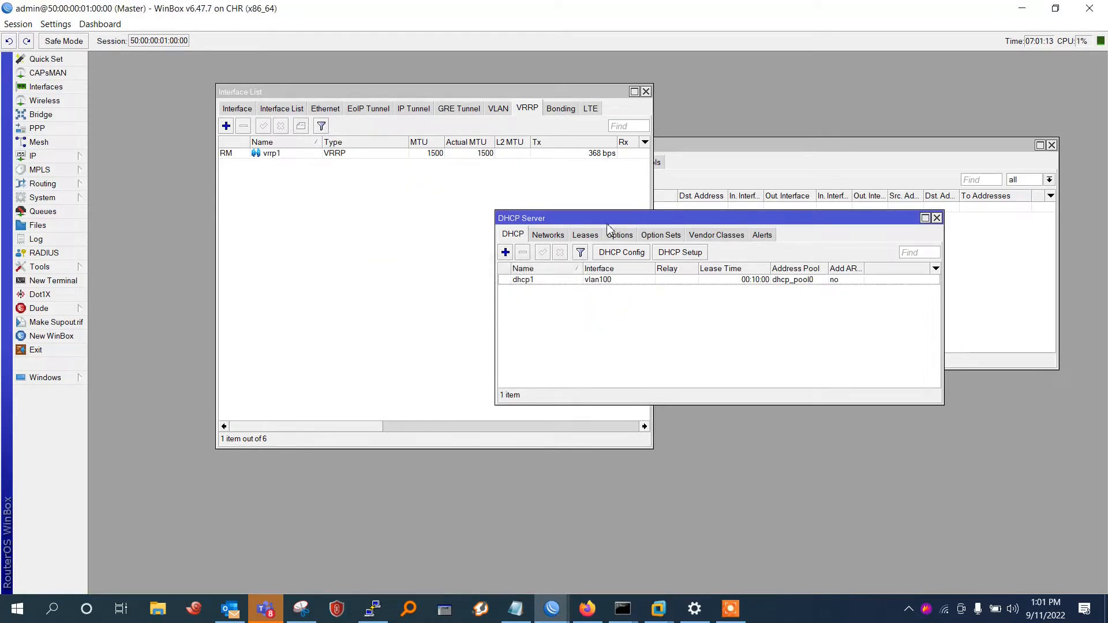
{"action": "left_click_drag", "start_coordinate": [612, 222], "coordinate": [287, 206]}
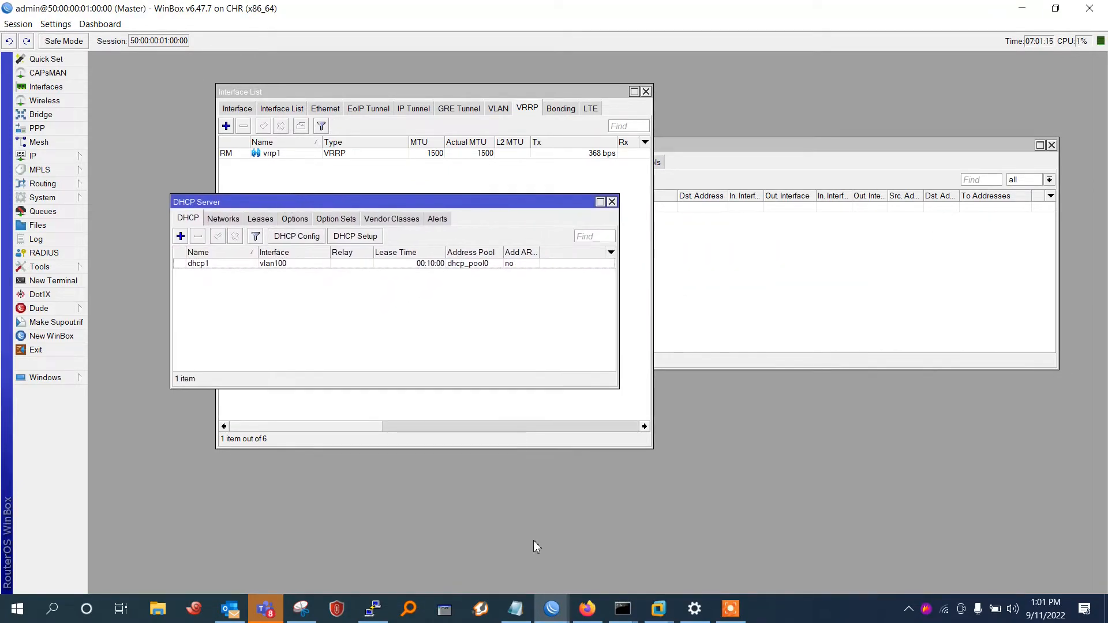
Step: Switch to the Switch console session and enter privileged mode with "en"
{"action": "left_click", "coordinate": [363, 618]}
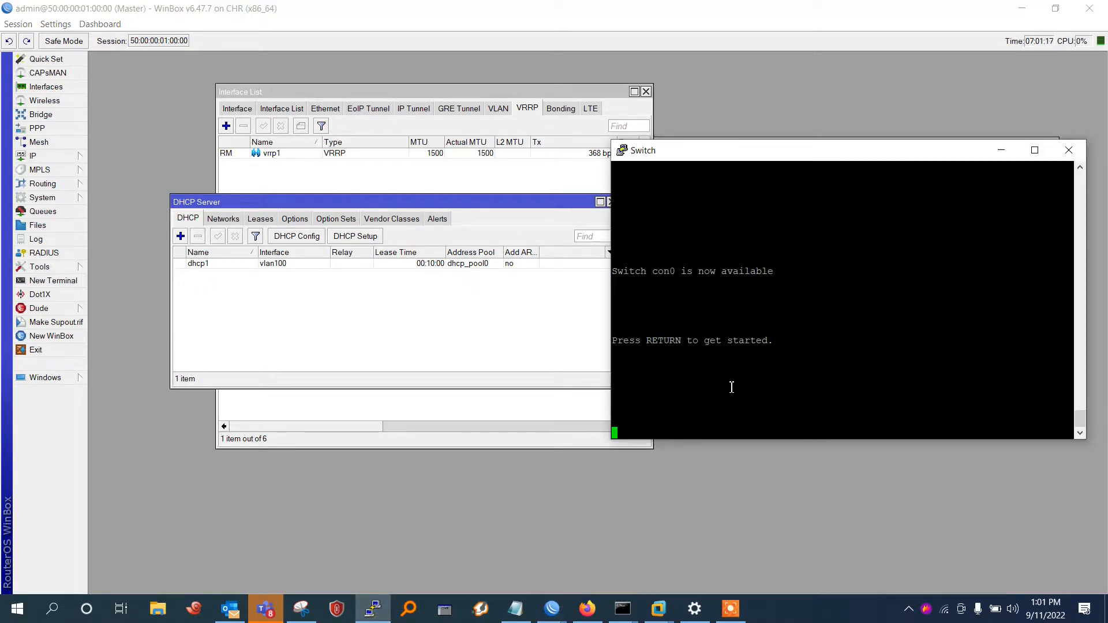
{"action": "key", "text": "Return"}
{"action": "key", "text": "Return"}
{"action": "key", "text": "Return"}
{"action": "key", "text": "Return"}
{"action": "key", "text": "Return"}
{"action": "key", "text": "Return"}
{"action": "type", "text": "en"}
{"action": "key", "text": "Return"}
{"action": "key", "text": "Return"}
{"action": "key", "text": "Return"}
{"action": "key", "text": "Return"}
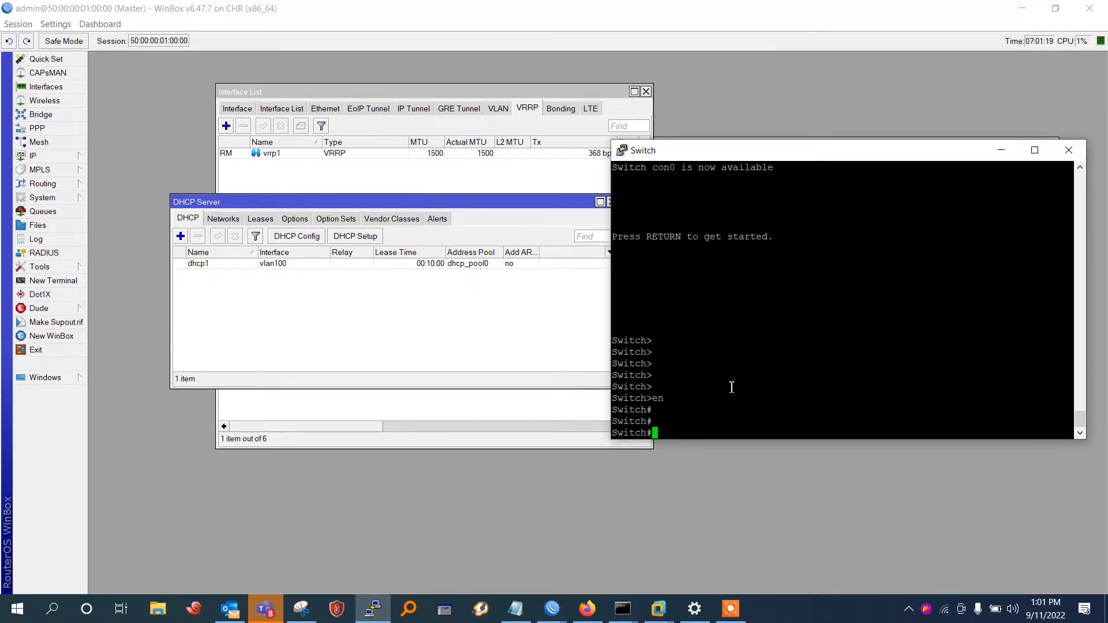
Step: Display the switch's learned MAC addresses with "show mac address-table"
{"action": "type", "text": "sh"}
{"action": "key", "text": "Tab"}
{"action": "type", "text": "mac ad"}
{"action": "key", "text": "Tab"}
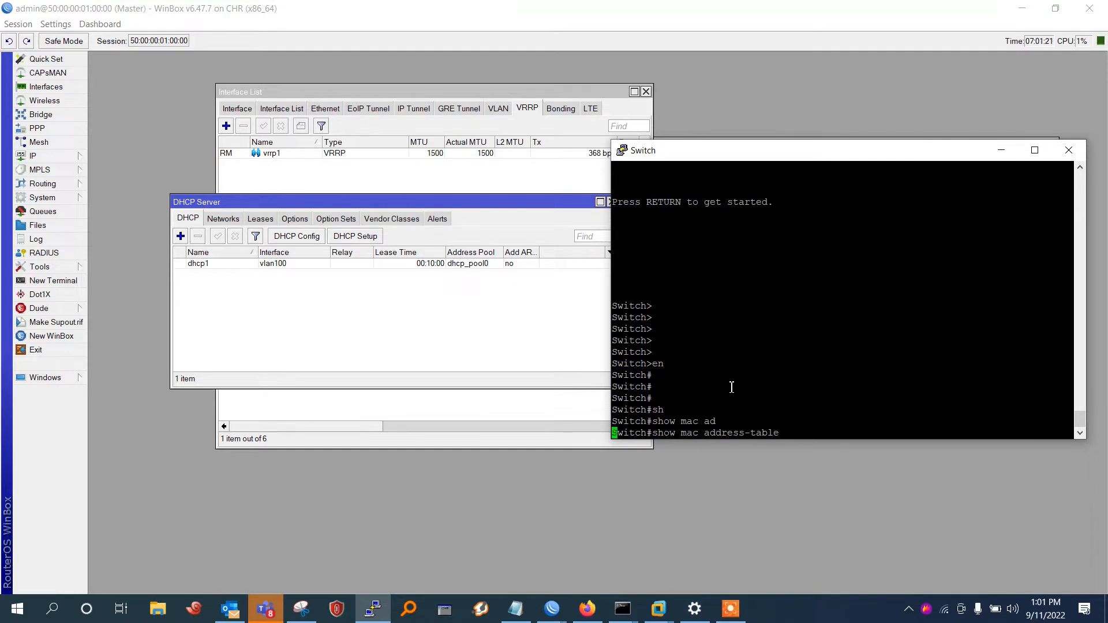
{"action": "key", "text": "Return"}
Step: Clear the switch's ARP cache with "clear arp-cache"
{"action": "type", "text": "cle"}
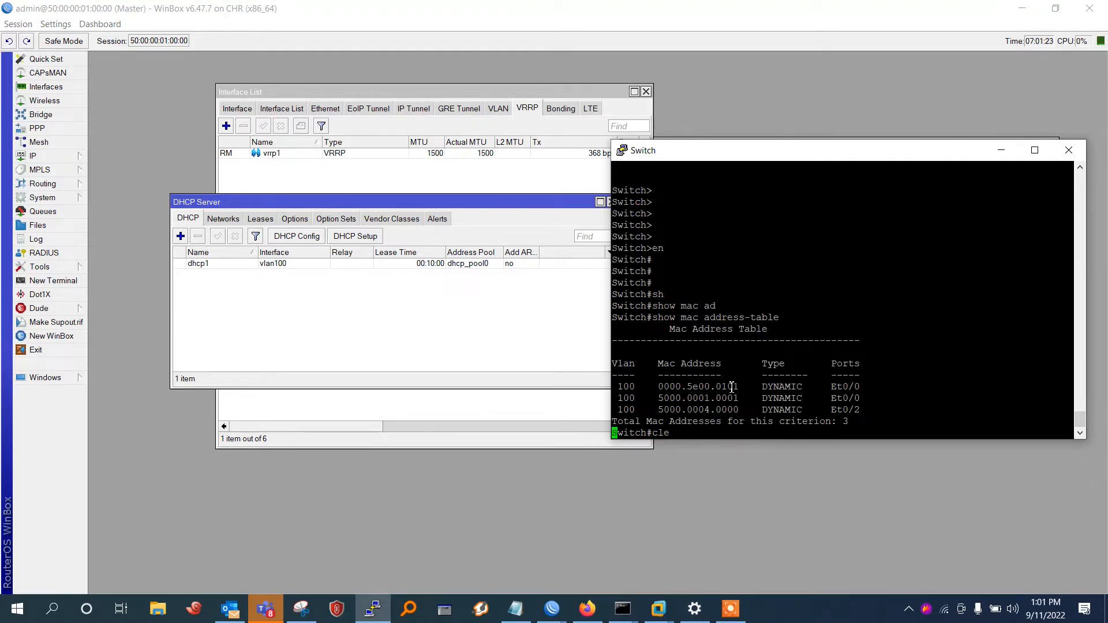
{"action": "key", "text": "Tab"}
{"action": "type", "text": "ar"}
{"action": "key", "text": "Tab"}
{"action": "type", "text": "p"}
{"action": "key", "text": "Tab"}
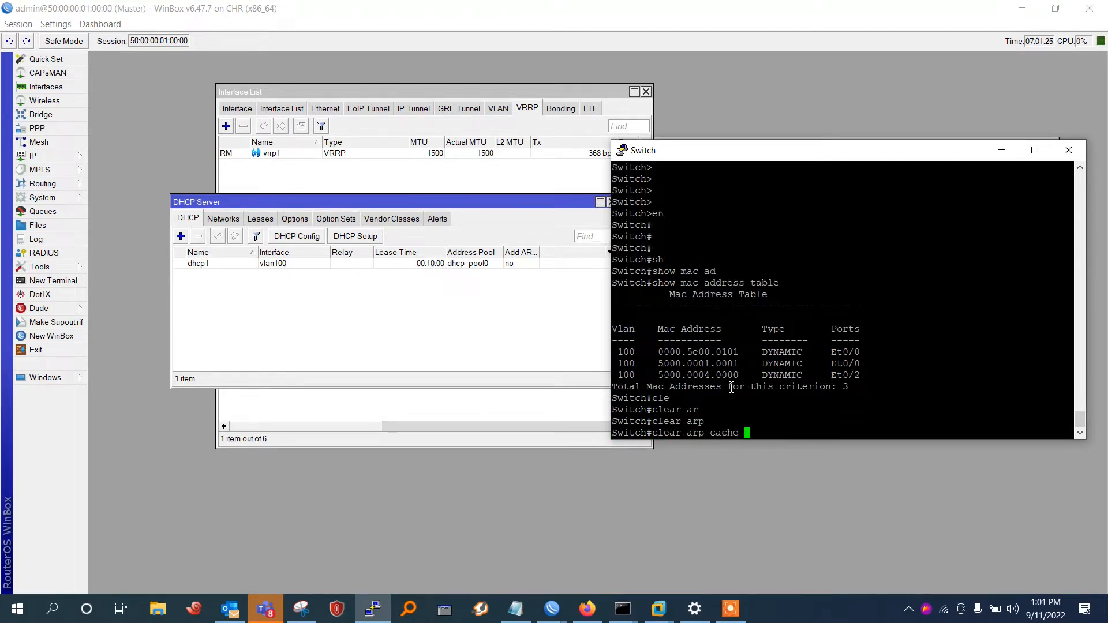
{"action": "key", "text": "Return"}
{"action": "key", "text": "Return"}
{"action": "key", "text": "Return"}
{"action": "key", "text": "Return"}
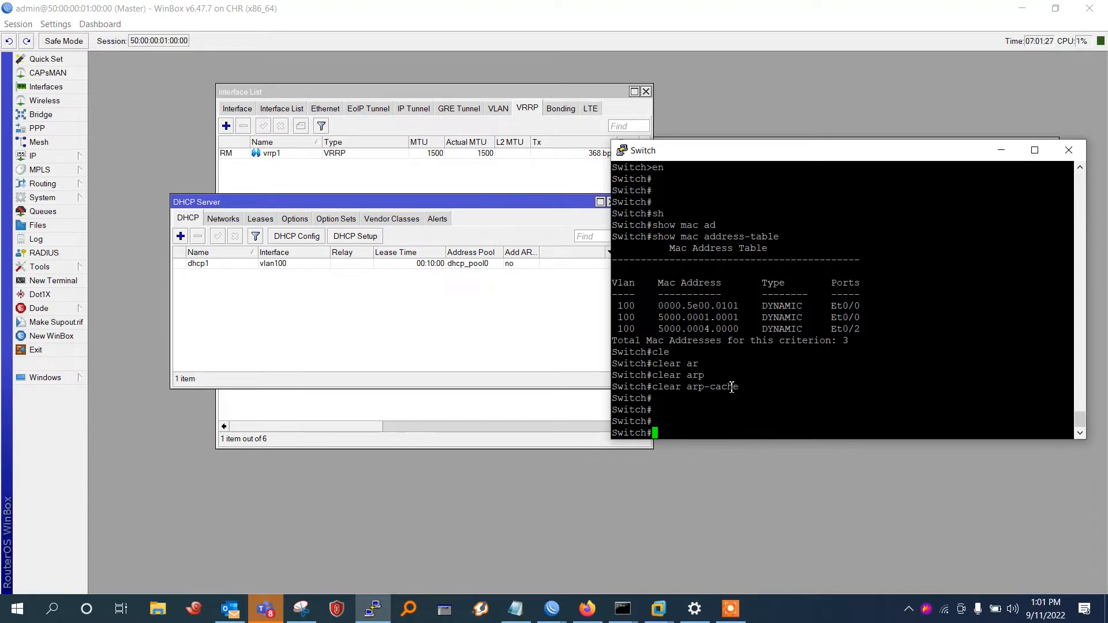
Step: Rerun "show mac address-table" several times to recheck the MAC entries on VLAN 100
{"action": "key", "text": "Up"}
{"action": "key", "text": "Up"}
{"action": "key", "text": "Return"}
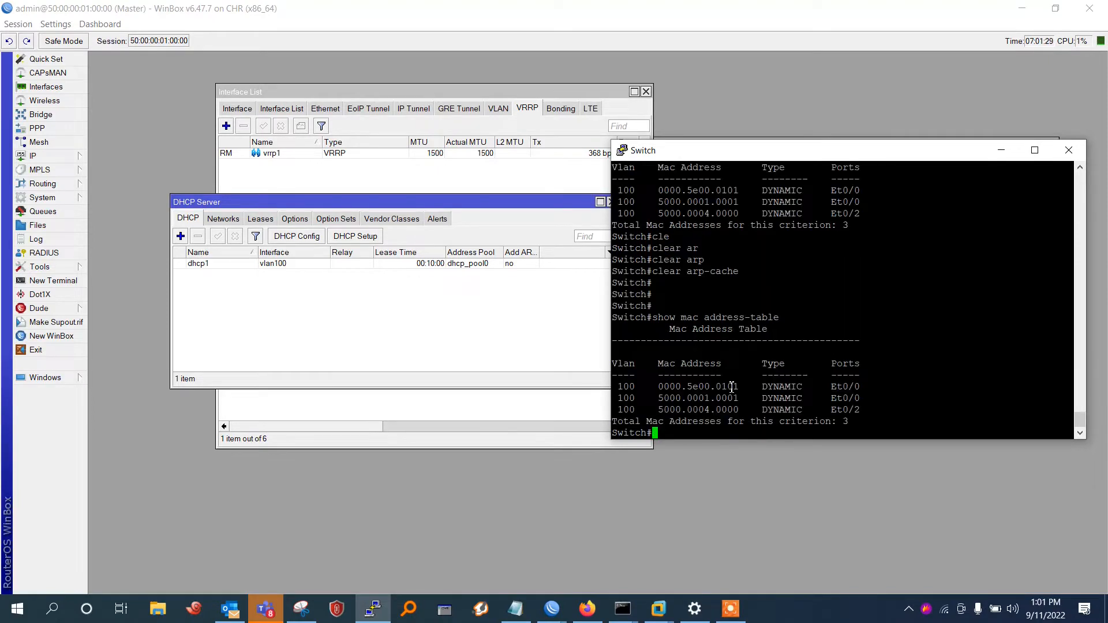
{"action": "key", "text": "Up"}
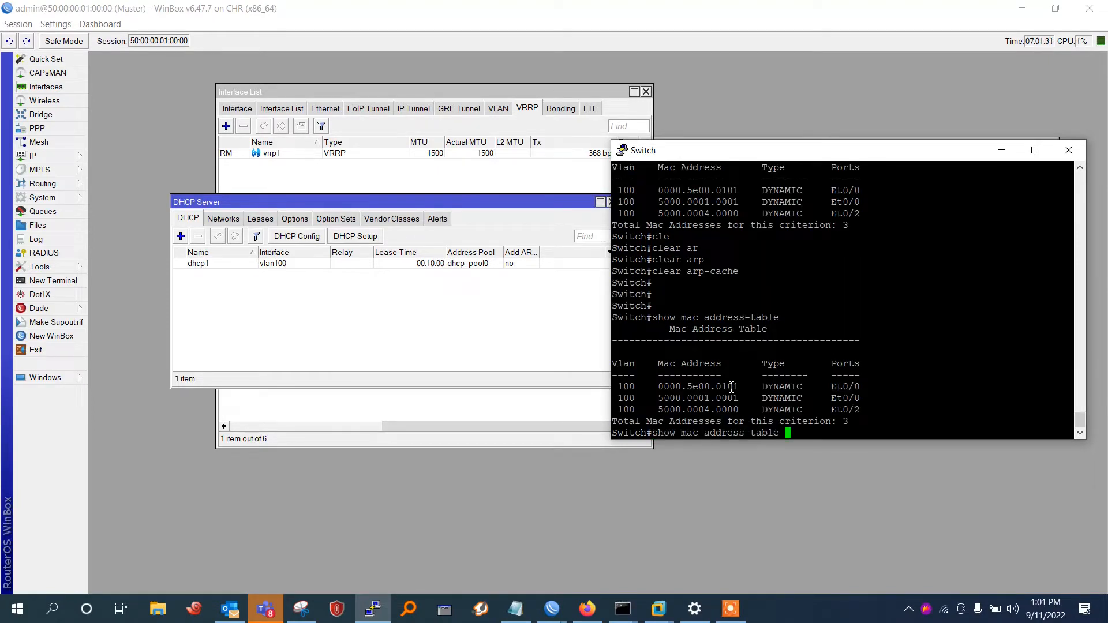
{"action": "key", "text": "Return"}
{"action": "key", "text": "Up"}
{"action": "key", "text": "Return"}
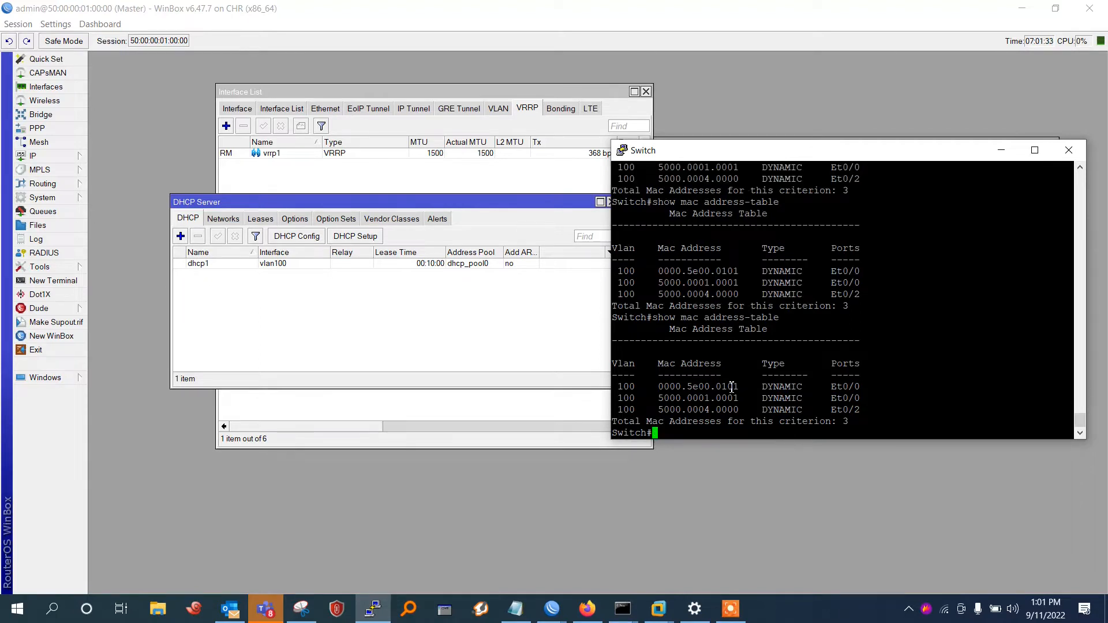
{"action": "key", "text": "Up"}
{"action": "key", "text": "Return"}
Step: Return to the Master router's WinBox session and close its DHCP server, interface list and firewall windows
{"action": "key", "text": "alt+Tab"}
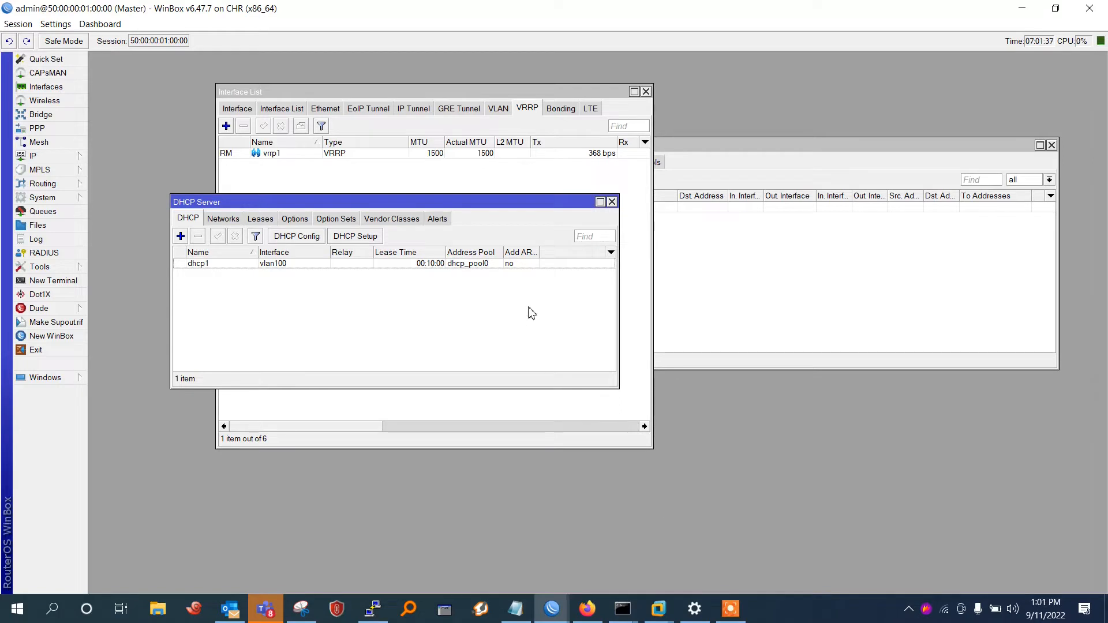
{"action": "left_click", "coordinate": [612, 202]}
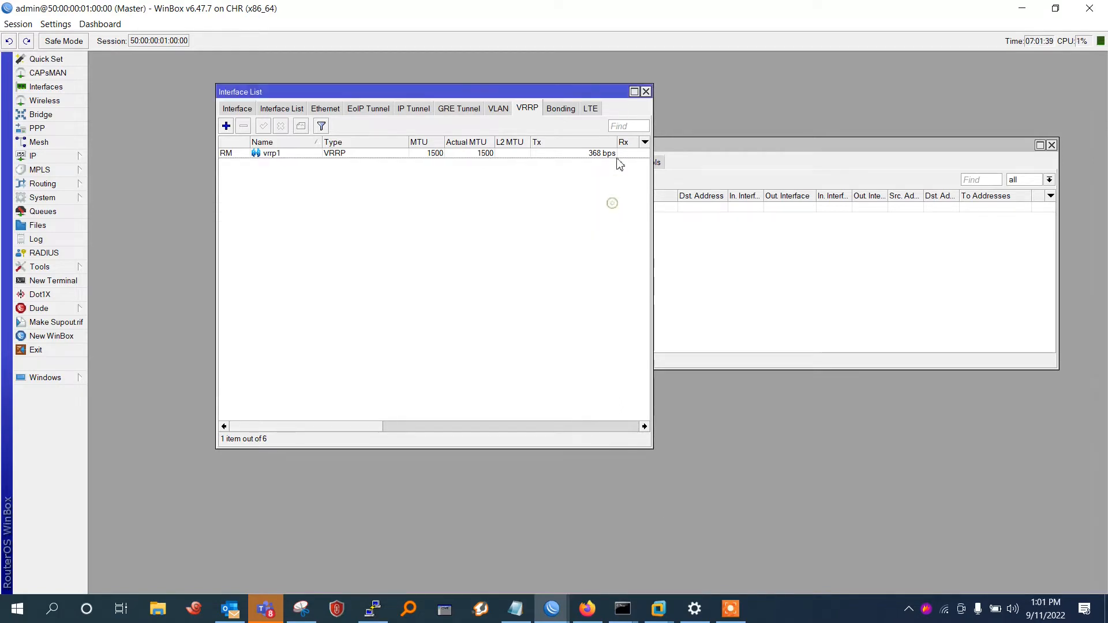
{"action": "left_click", "coordinate": [646, 91]}
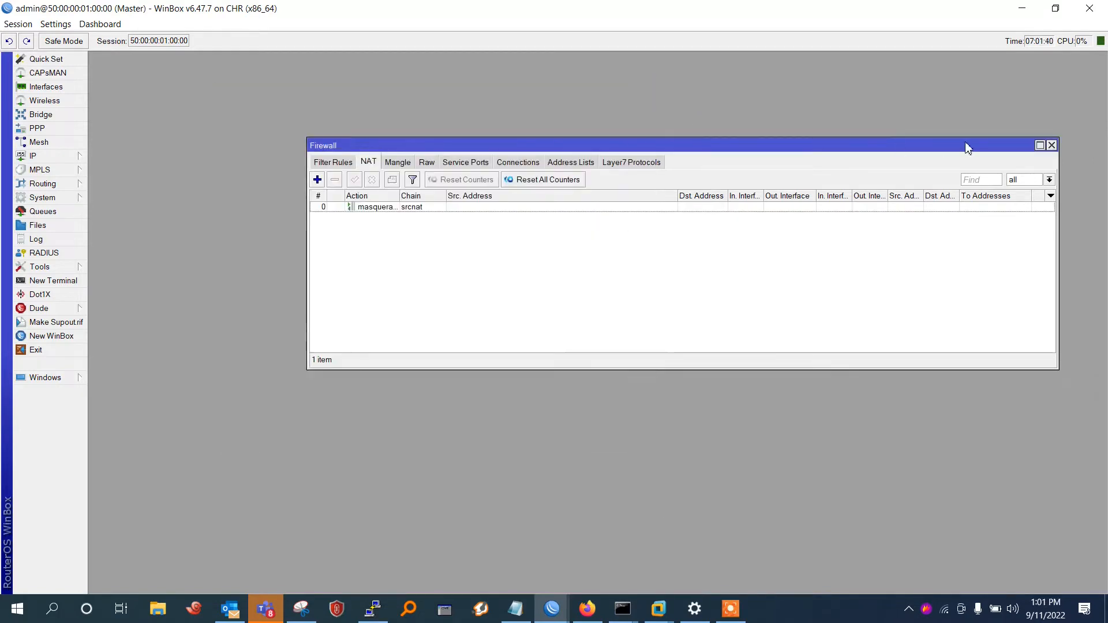
{"action": "left_click", "coordinate": [1052, 145]}
Step: Switch to the second router's WinBox session, maximize it and set the router identity to Backup_mkt
{"action": "mouse_move", "coordinate": [563, 605]}
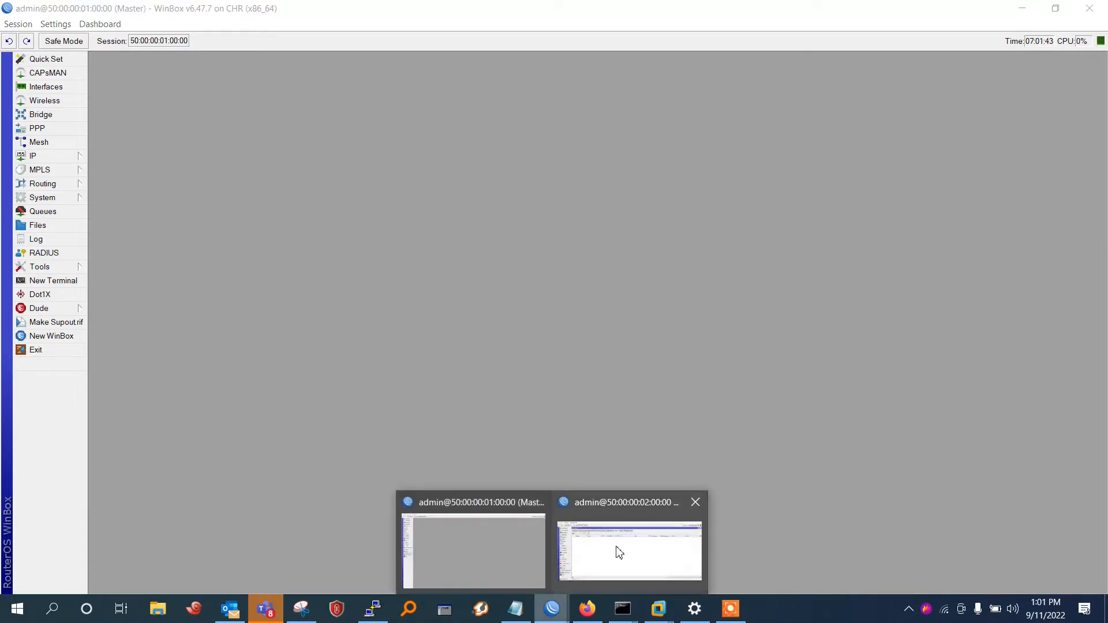
{"action": "left_click", "coordinate": [620, 552]}
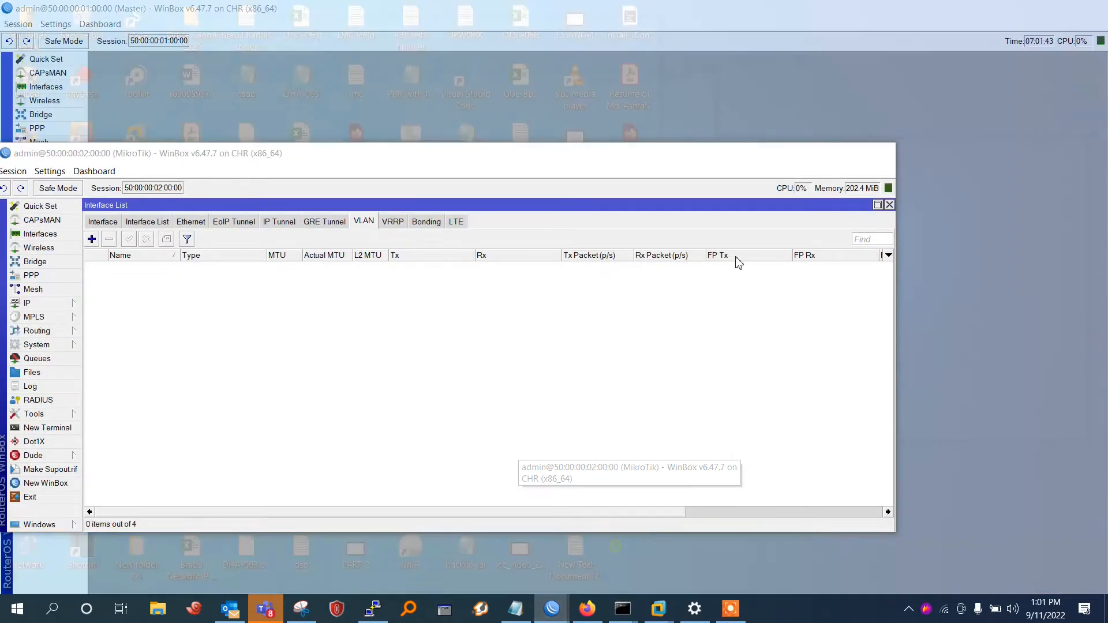
{"action": "left_click", "coordinate": [843, 153]}
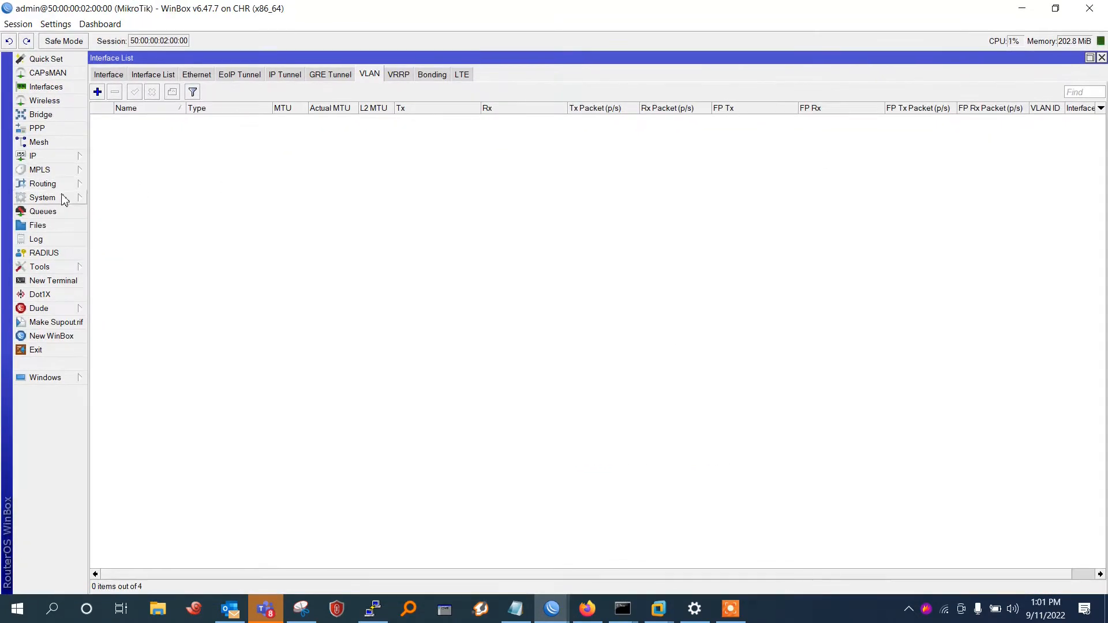
{"action": "left_click", "coordinate": [43, 197]}
{"action": "left_click", "coordinate": [136, 295]}
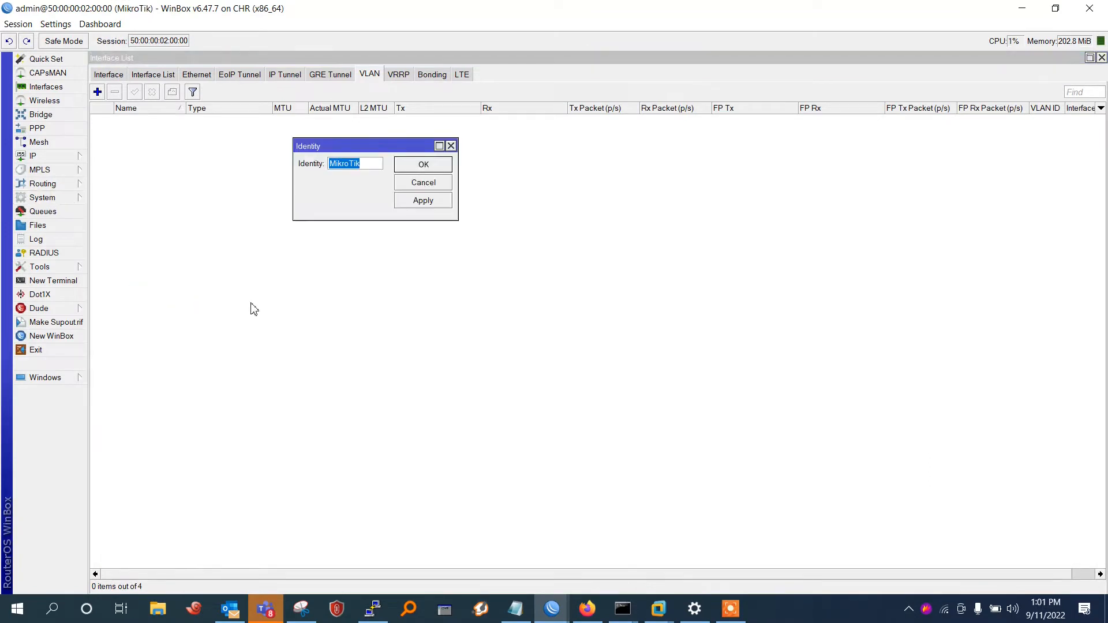
{"action": "type", "text": "Br"}
{"action": "left_click", "coordinate": [419, 202]}
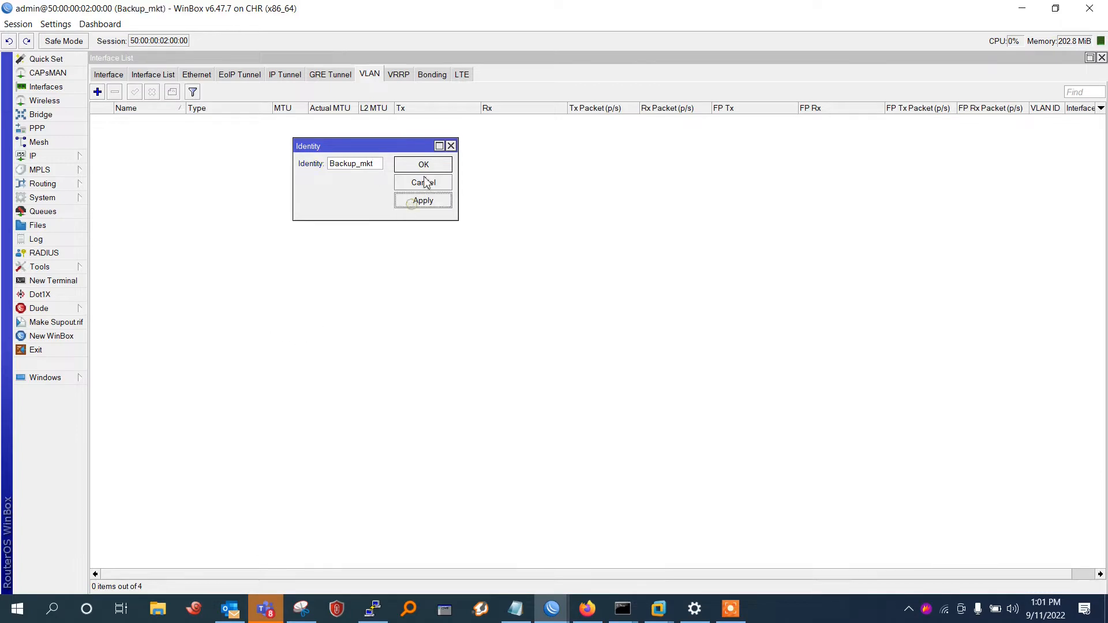
{"action": "left_click", "coordinate": [425, 165]}
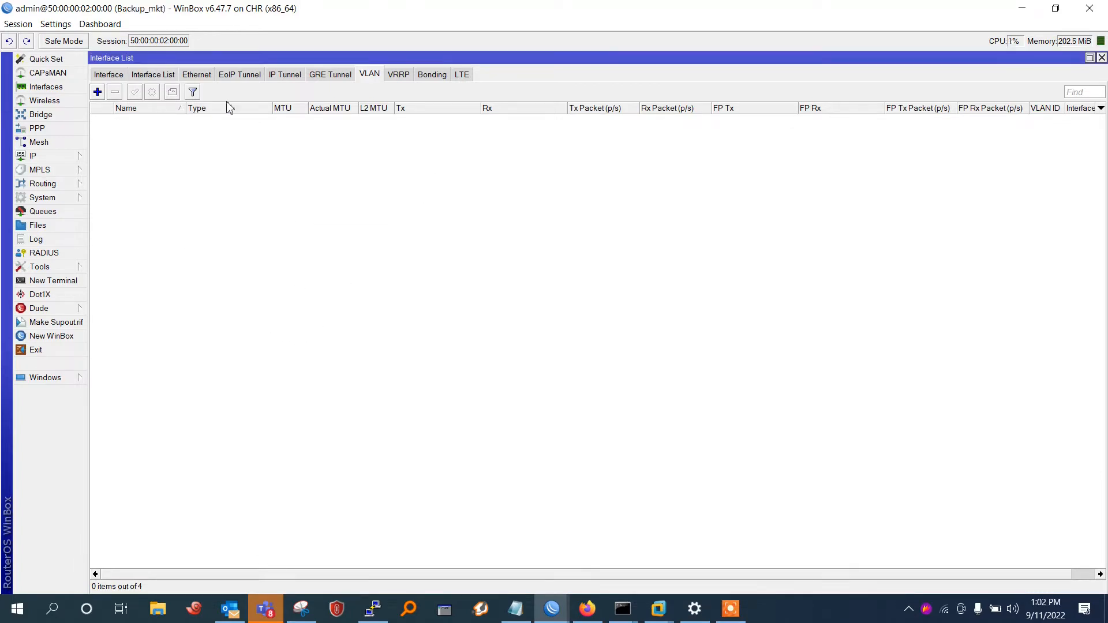
Step: Add a VLAN interface named vlan100 with VLAN ID 100 on ether2 of the backup router
{"action": "left_click", "coordinate": [98, 92]}
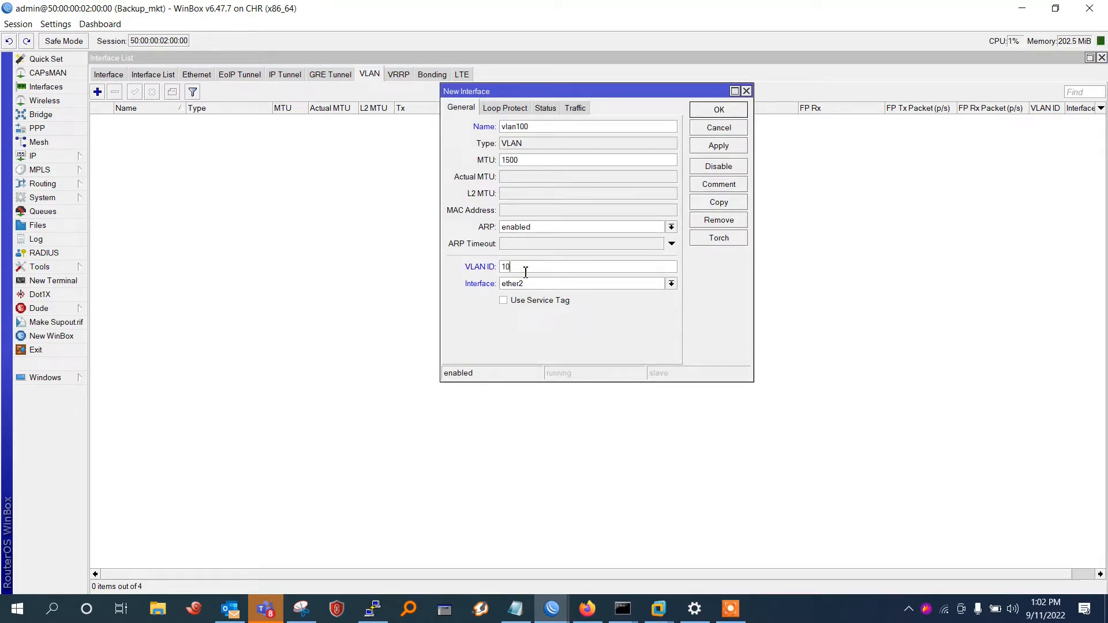
{"action": "left_click", "coordinate": [719, 146]}
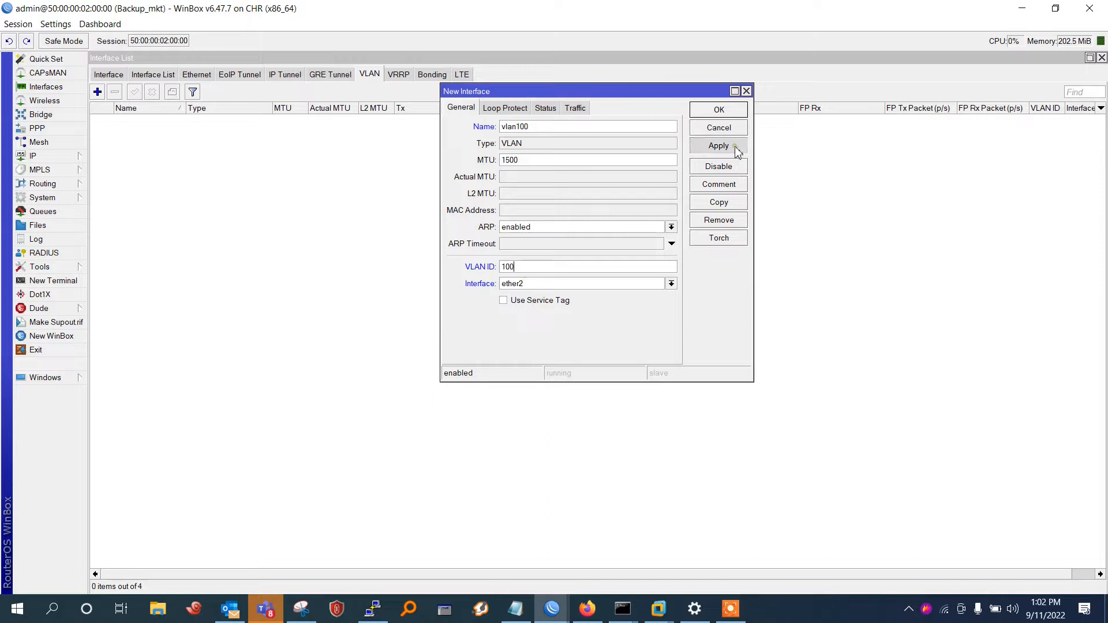
{"action": "left_click", "coordinate": [719, 110]}
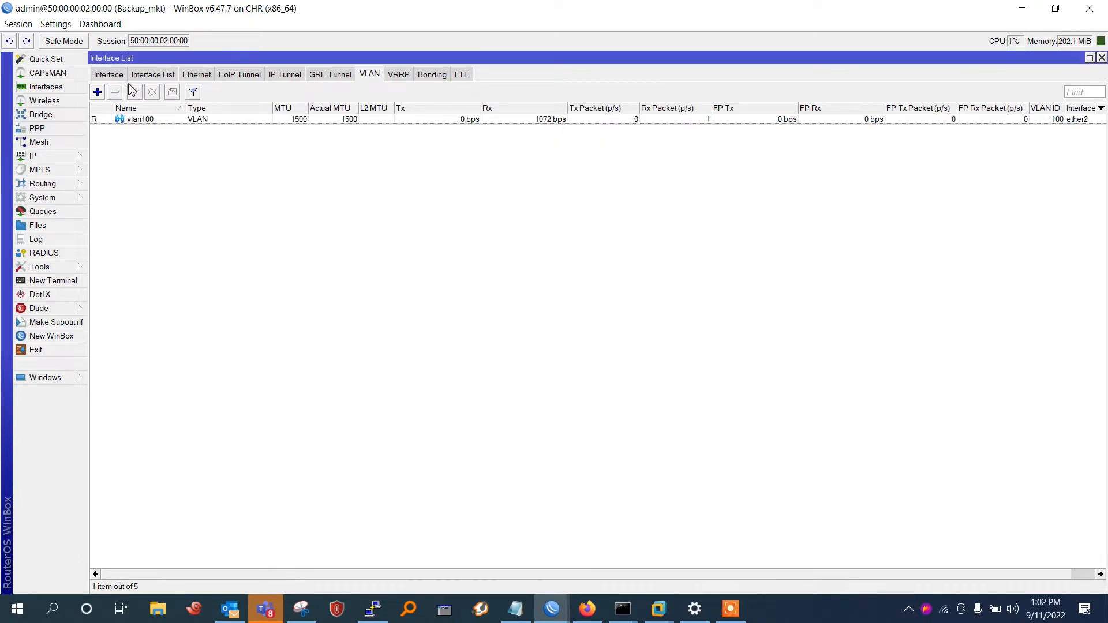
Step: Open the IP address list and switch the ether2 DHCP client to ether1 with Add Default Route set to no
{"action": "left_click", "coordinate": [52, 156]}
{"action": "left_click", "coordinate": [125, 184]}
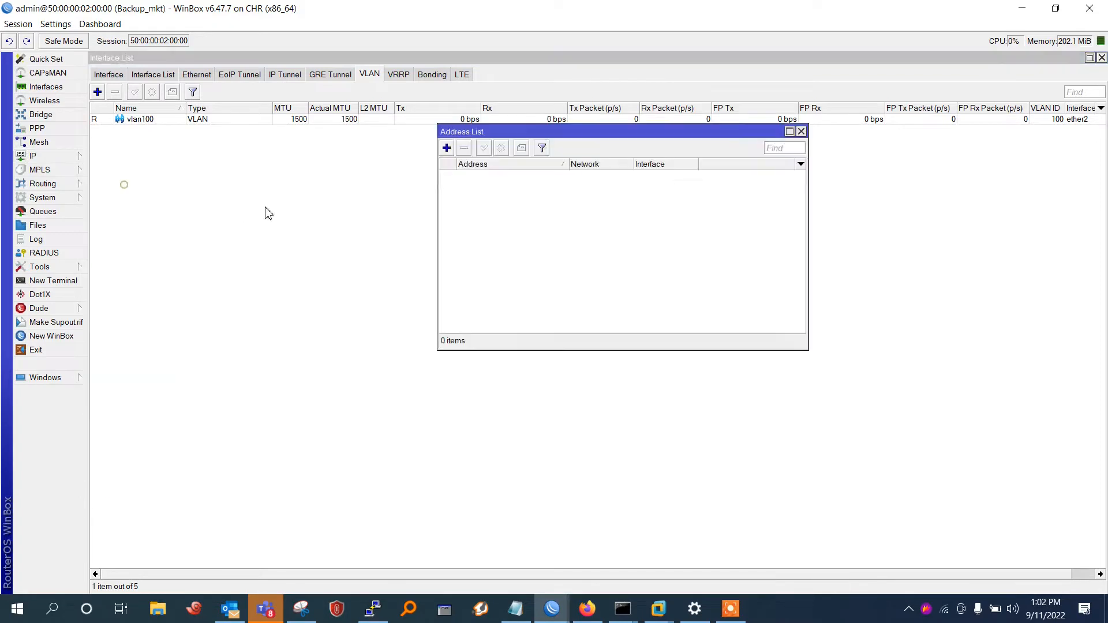
{"action": "left_click_drag", "start_coordinate": [512, 131], "coordinate": [455, 181]}
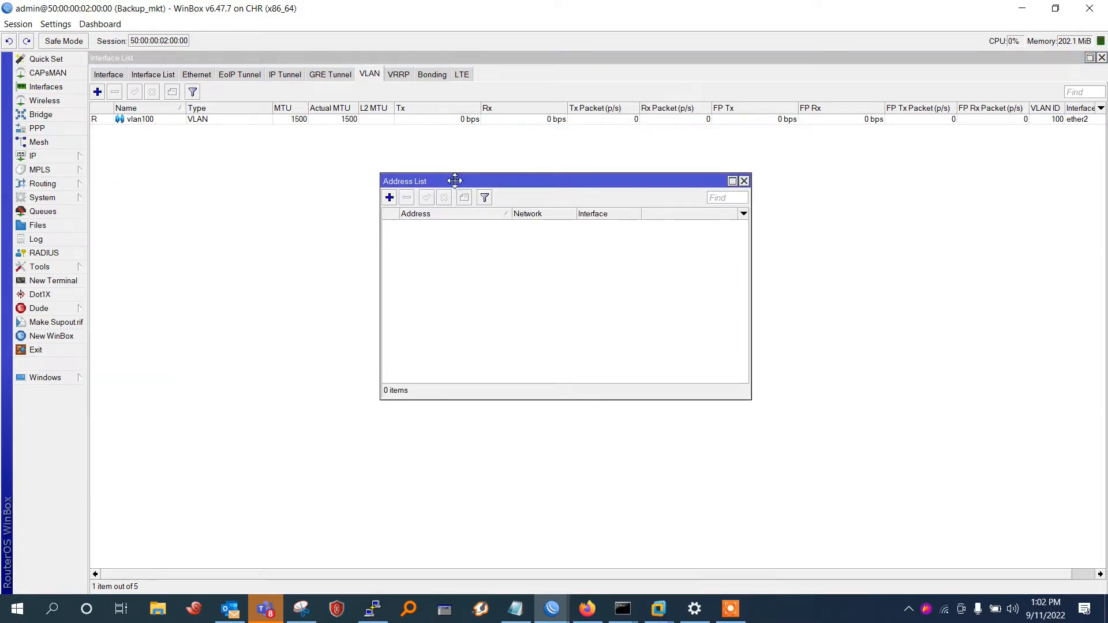
{"action": "left_click", "coordinate": [52, 156]}
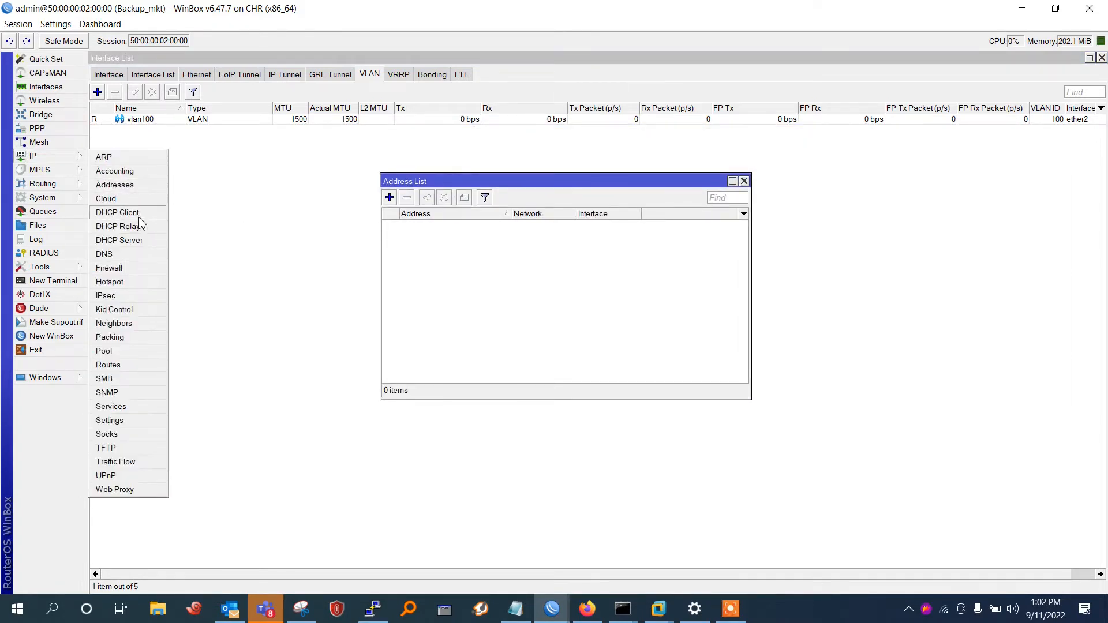
{"action": "left_click", "coordinate": [142, 213]}
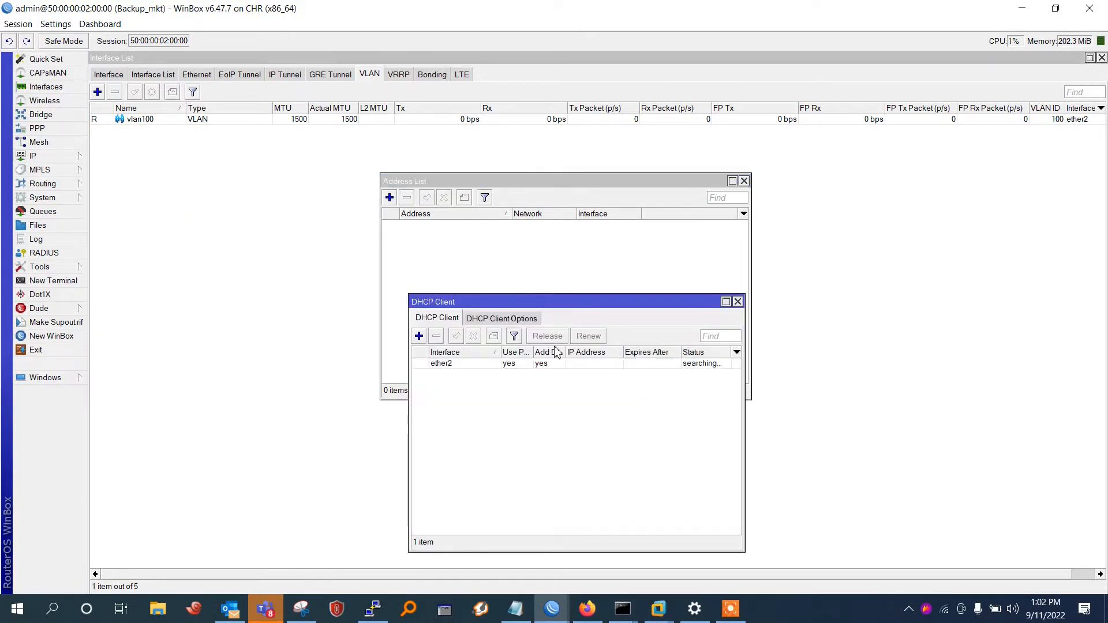
{"action": "double_click", "coordinate": [545, 364]}
{"action": "left_click", "coordinate": [413, 166]}
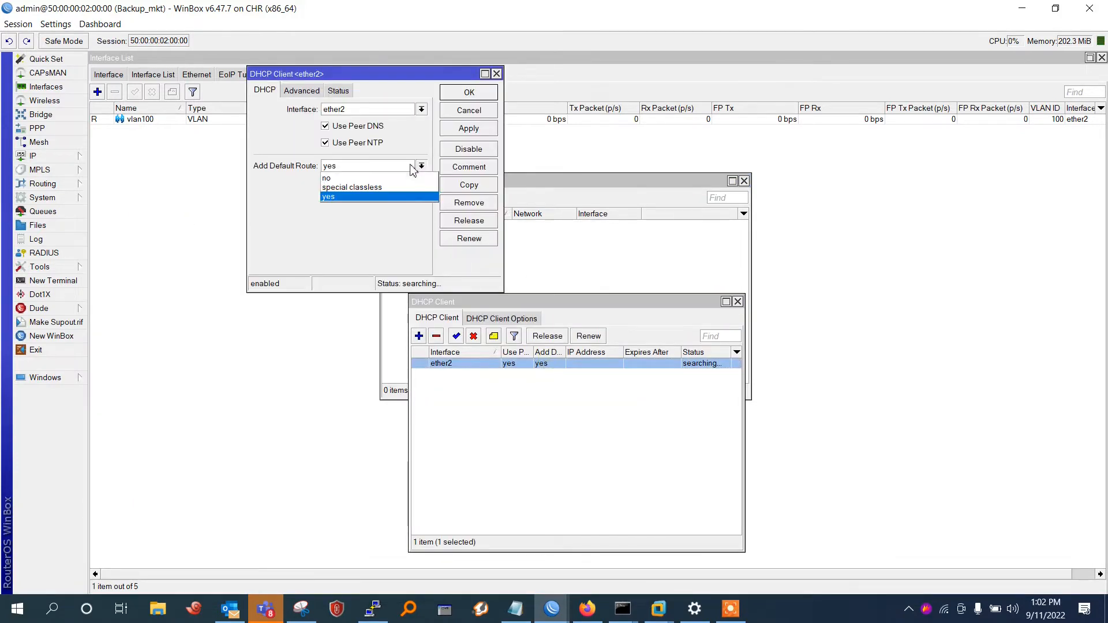
{"action": "left_click", "coordinate": [396, 178]}
{"action": "left_click", "coordinate": [363, 112]}
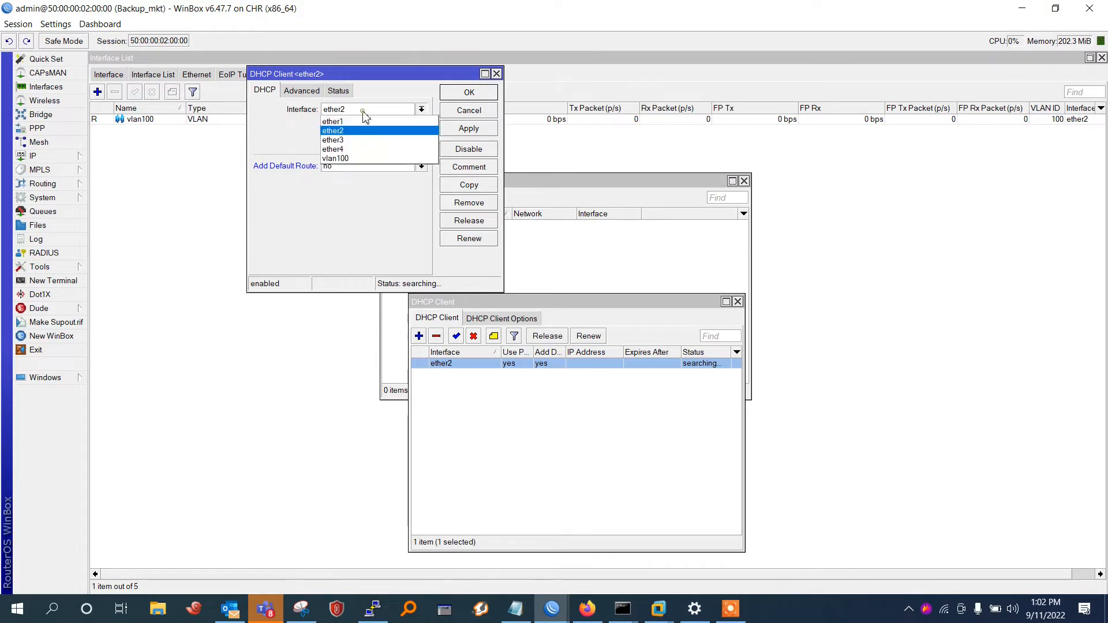
{"action": "left_click", "coordinate": [334, 121]}
{"action": "left_click", "coordinate": [469, 129]}
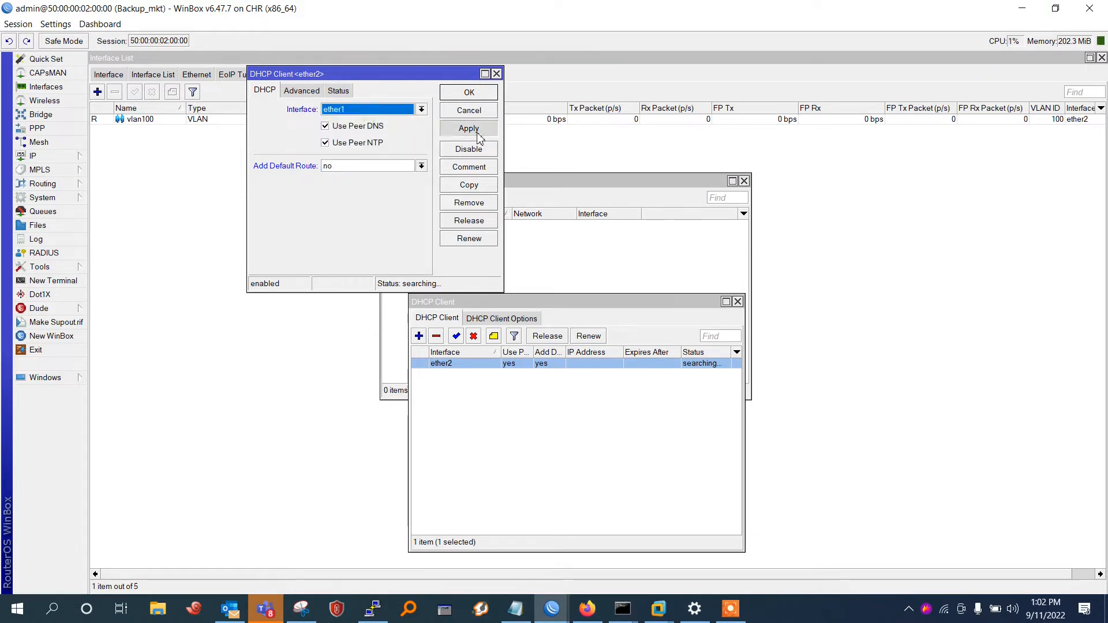
{"action": "left_click", "coordinate": [470, 92]}
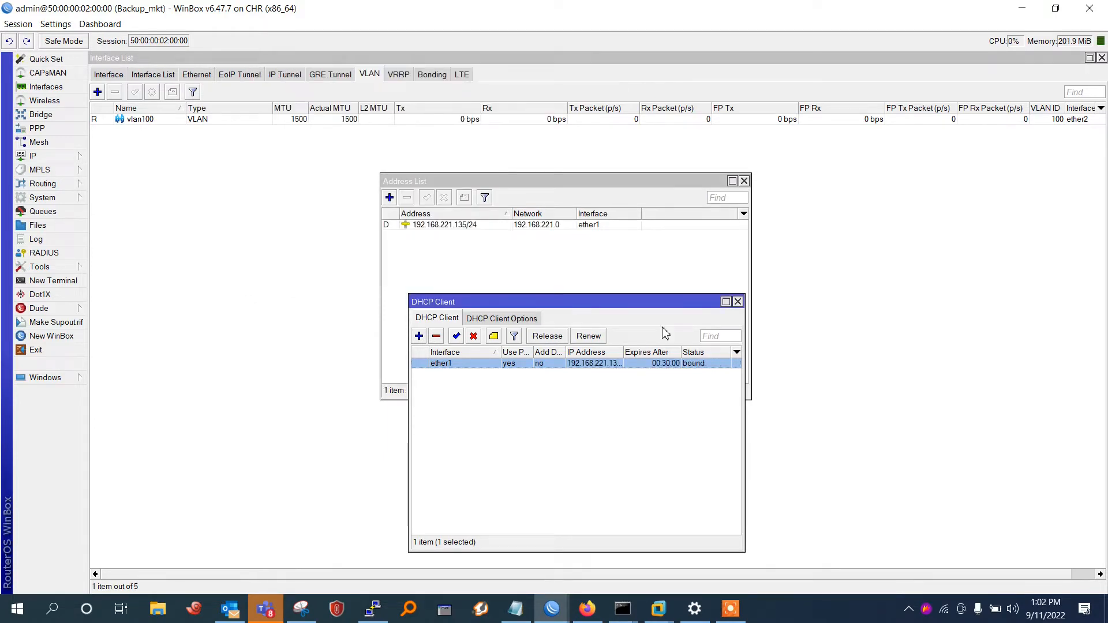
{"action": "left_click", "coordinate": [738, 301]}
Step: Add a default route for 0.0.0.0/0 through gateway 192.168.221.2 with Check Gateway set to ping
{"action": "left_click", "coordinate": [79, 156]}
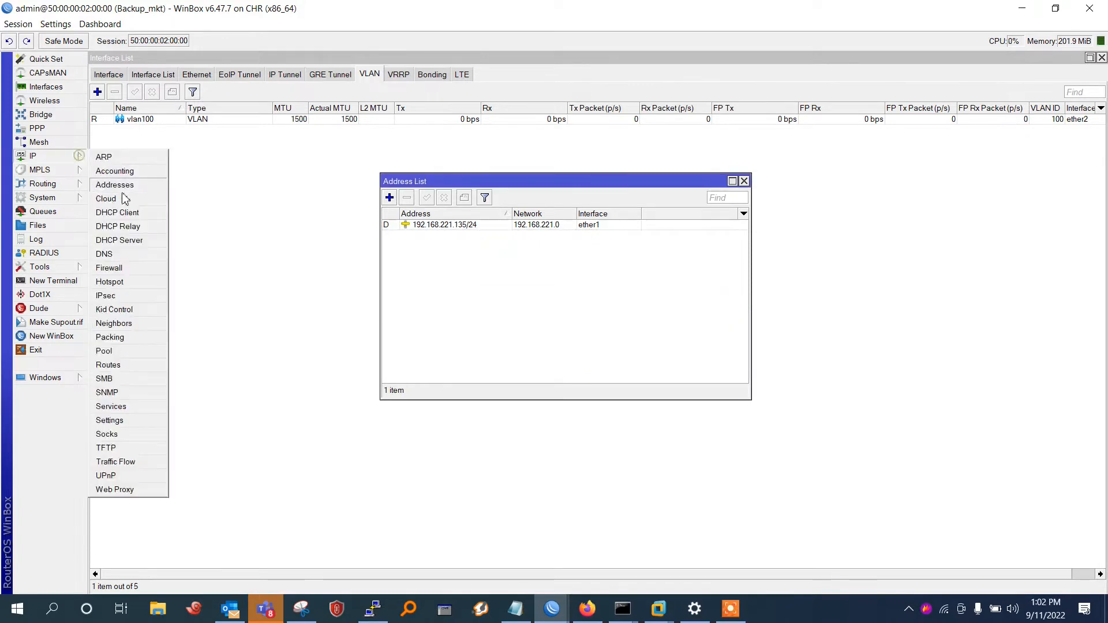
{"action": "left_click", "coordinate": [137, 365]}
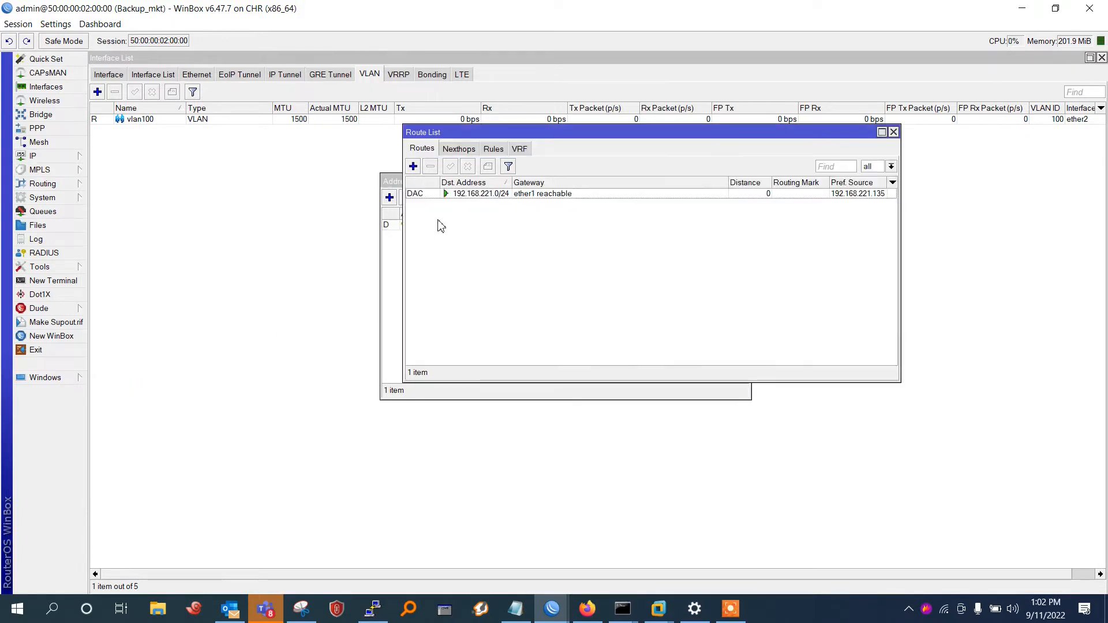
{"action": "left_click", "coordinate": [413, 166]}
{"action": "left_click", "coordinate": [520, 152]}
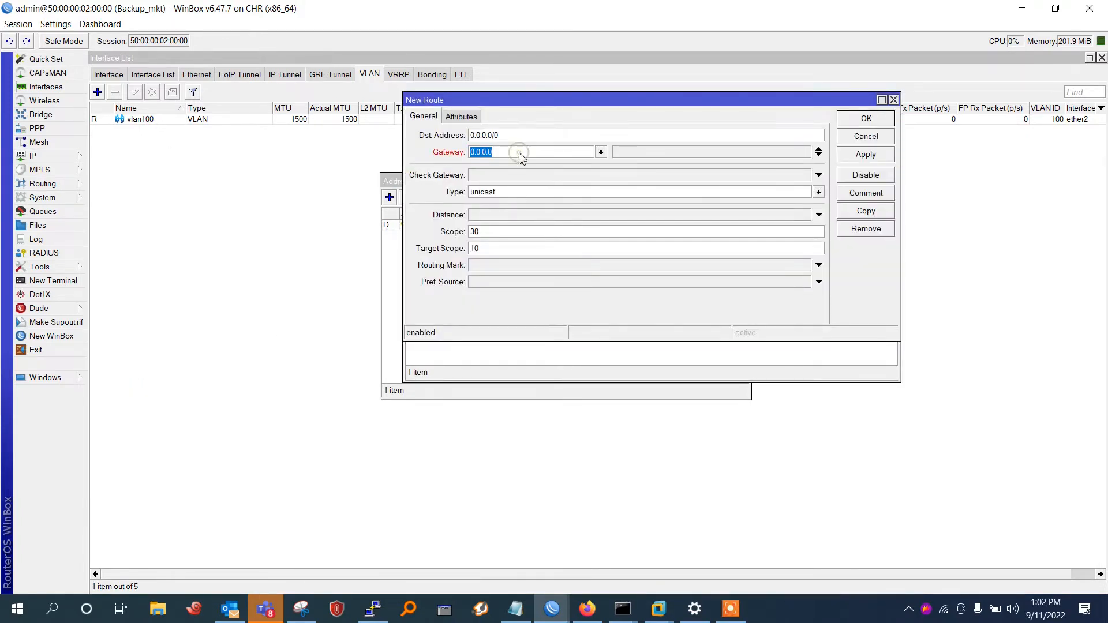
{"action": "type", "text": "192.168.221.2"}
{"action": "left_click", "coordinate": [549, 178]}
{"action": "left_click", "coordinate": [866, 154]}
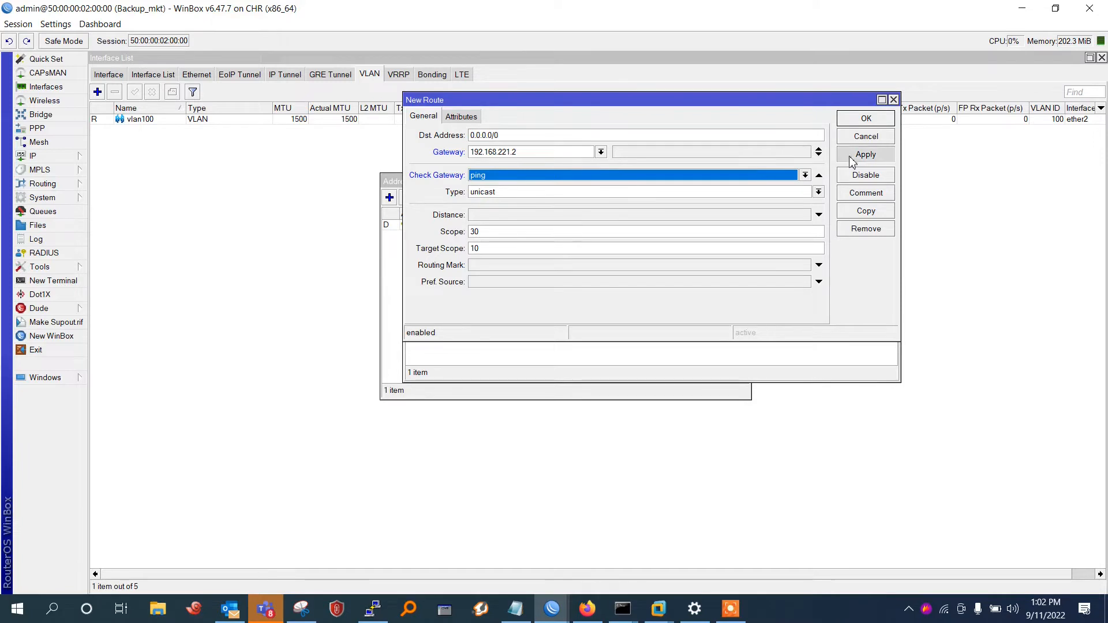
{"action": "left_click", "coordinate": [874, 122]}
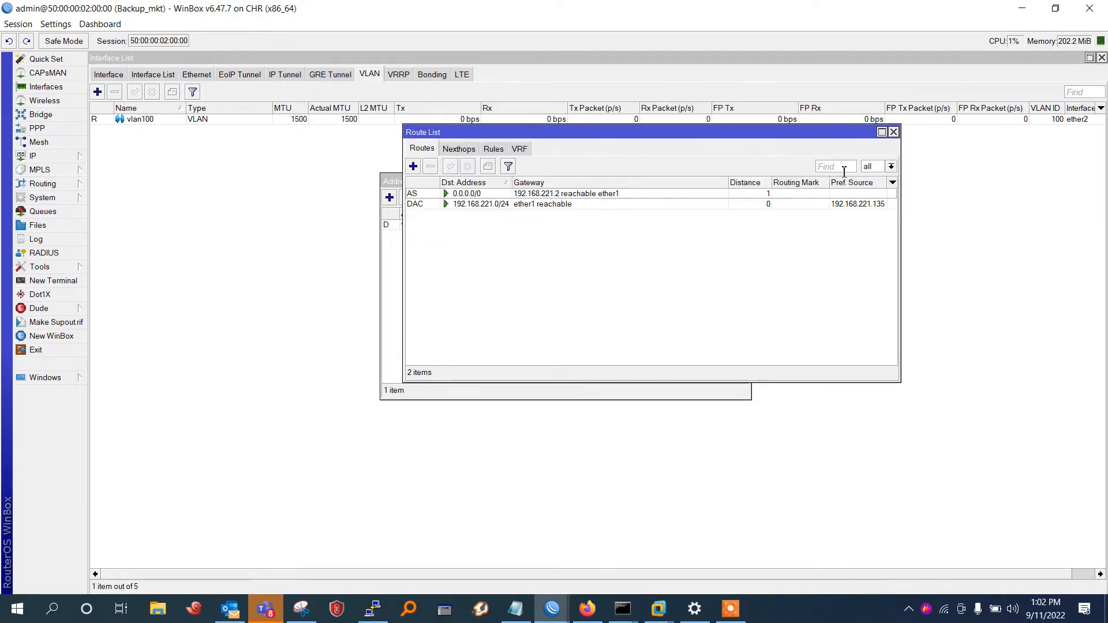
{"action": "left_click", "coordinate": [893, 132]}
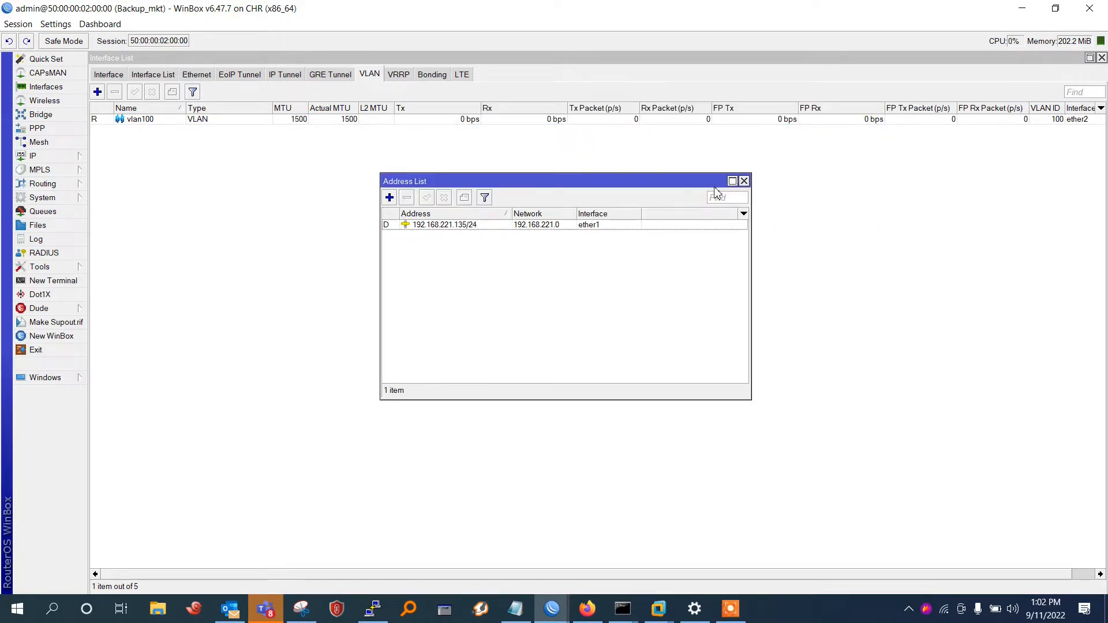
Step: Assign the IP address 10.10.10.3/24 to the vlan100 interface
{"action": "left_click", "coordinate": [389, 200]}
{"action": "type", "text": "10.10.10.3/24"}
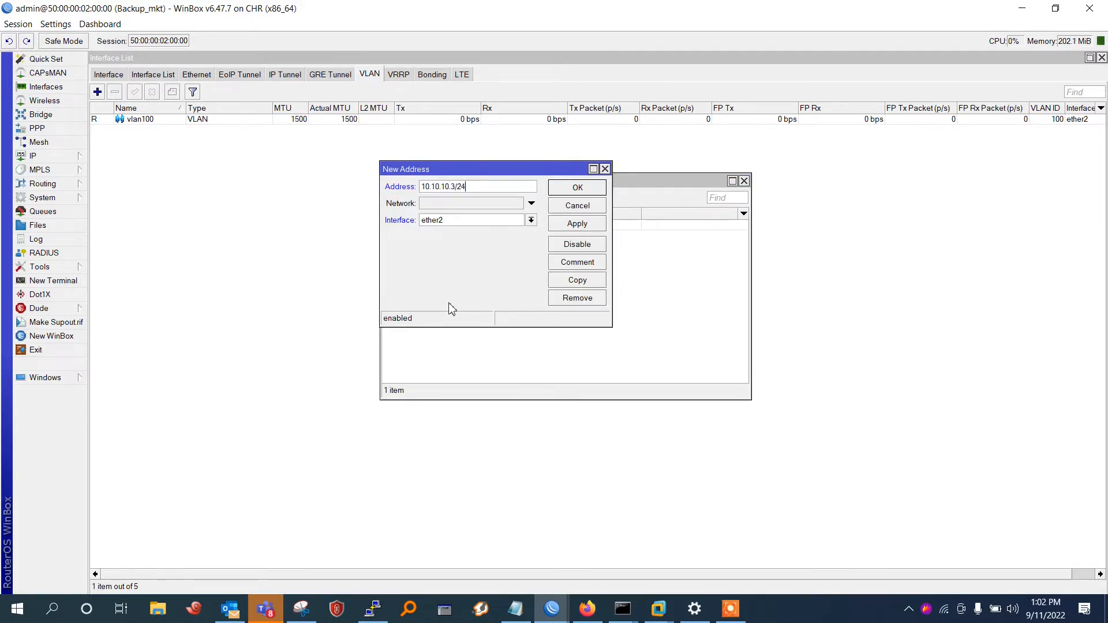
{"action": "left_click", "coordinate": [483, 220]}
{"action": "left_click", "coordinate": [484, 272]}
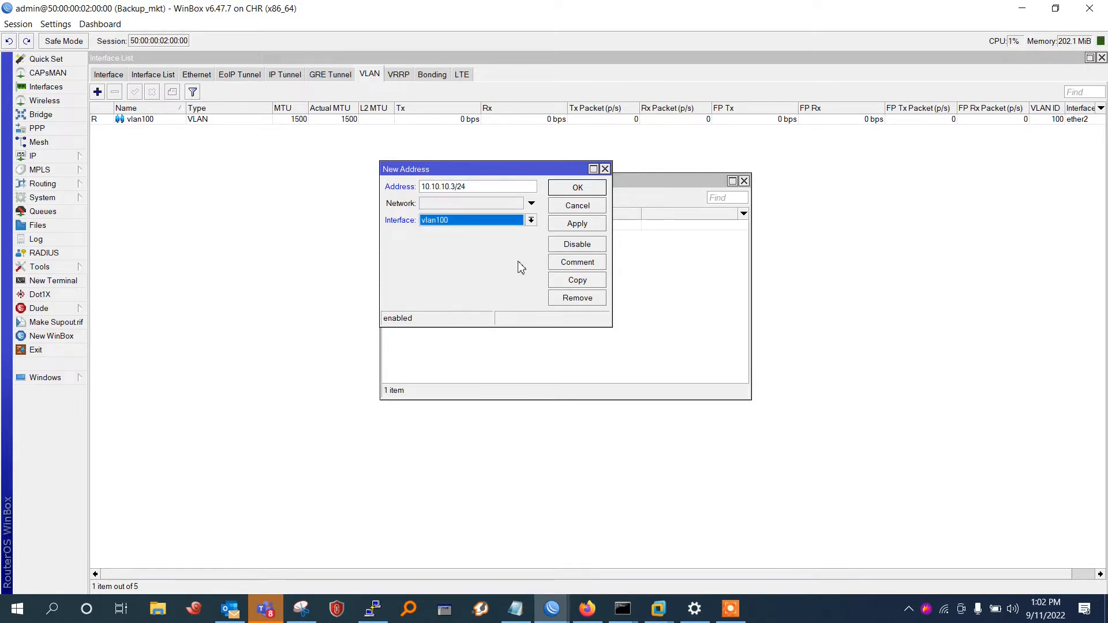
{"action": "left_click", "coordinate": [569, 225]}
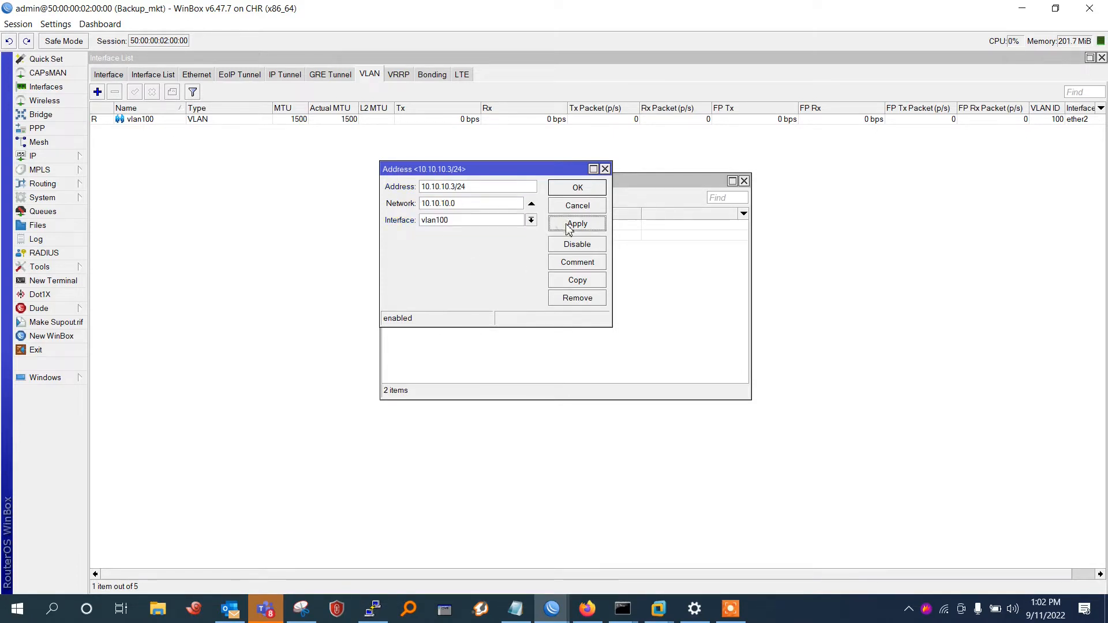
{"action": "left_click", "coordinate": [576, 189]}
Step: Create a VRRP interface on vlan100 with VRID 1, priority 50 and Preemption Mode turned off
{"action": "left_click", "coordinate": [407, 74]}
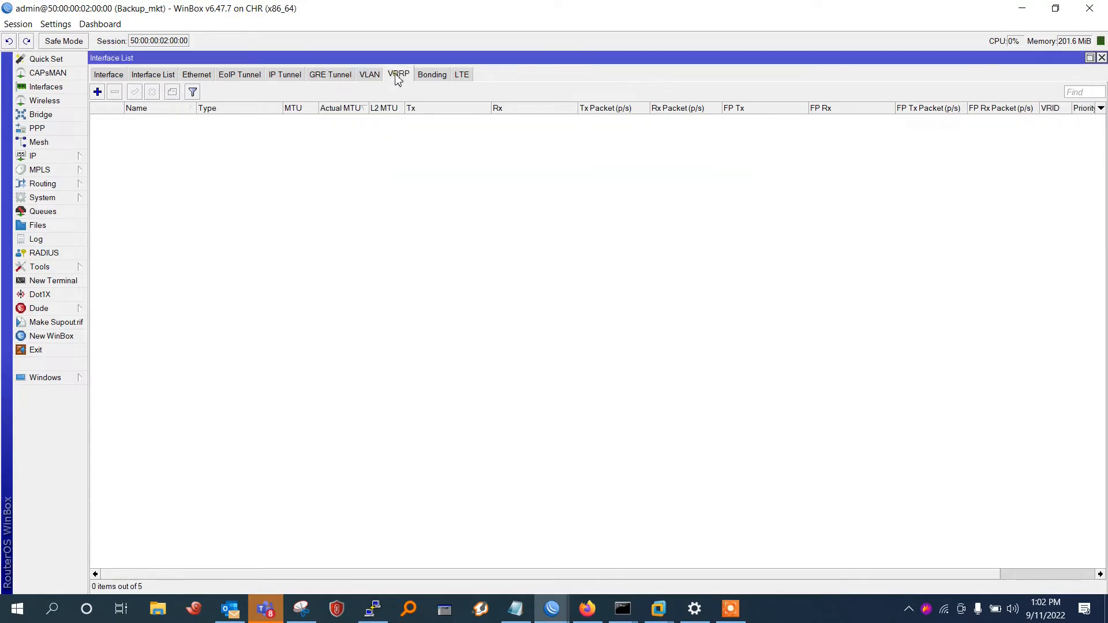
{"action": "left_click", "coordinate": [97, 92]}
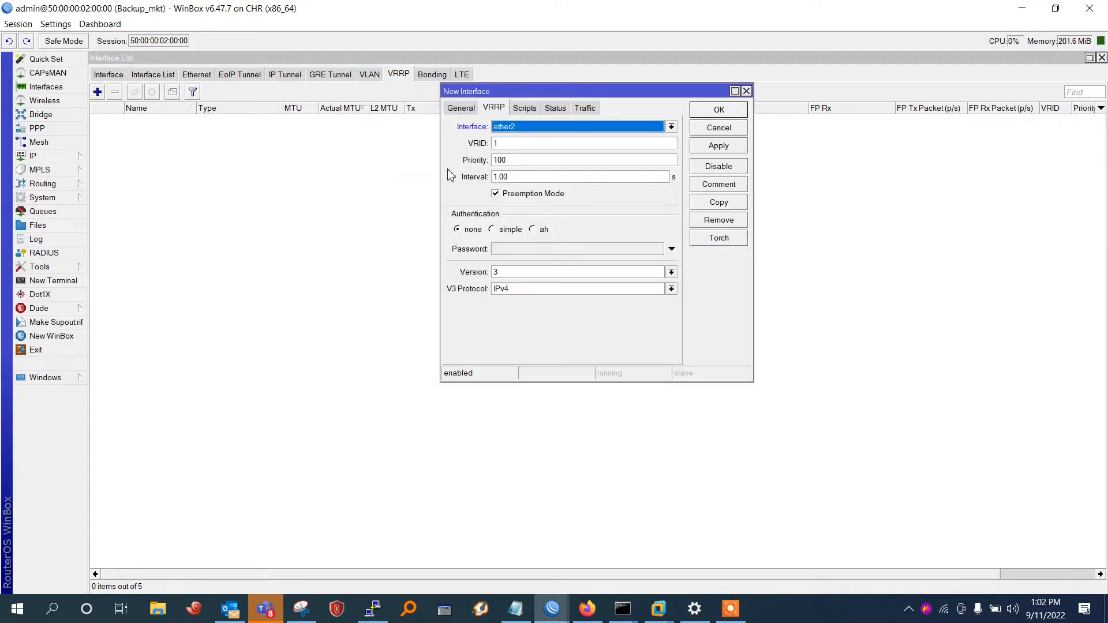
{"action": "left_click", "coordinate": [497, 127]}
{"action": "left_click", "coordinate": [549, 176]}
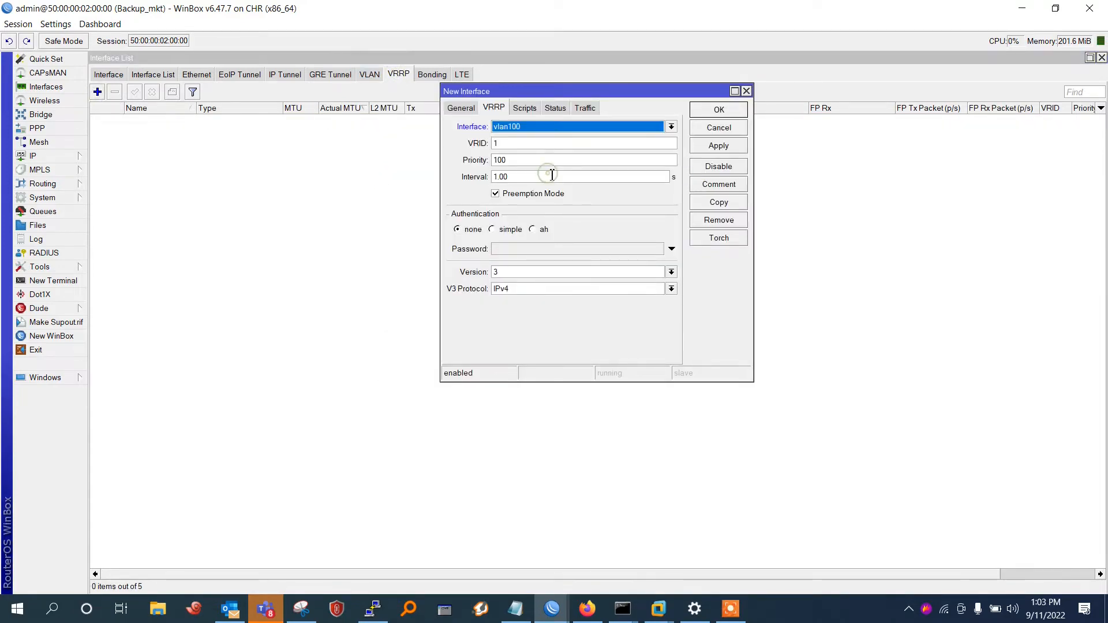
{"action": "left_click", "coordinate": [527, 195]}
{"action": "double_click", "coordinate": [517, 160]}
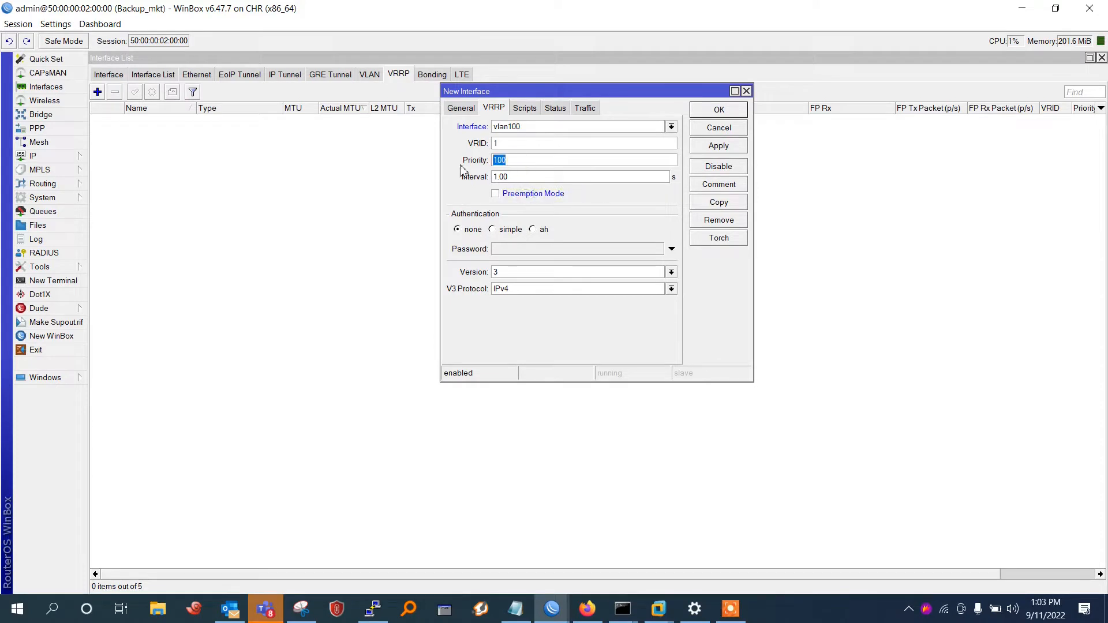
{"action": "left_click", "coordinate": [461, 110]}
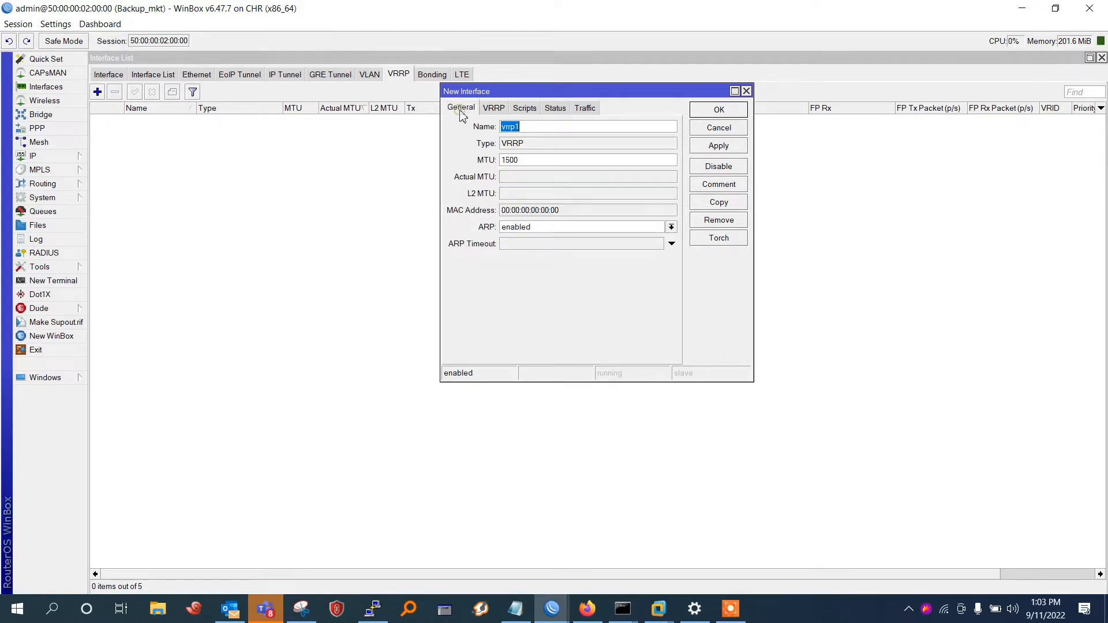
{"action": "left_click", "coordinate": [494, 110]}
{"action": "left_click", "coordinate": [725, 149]}
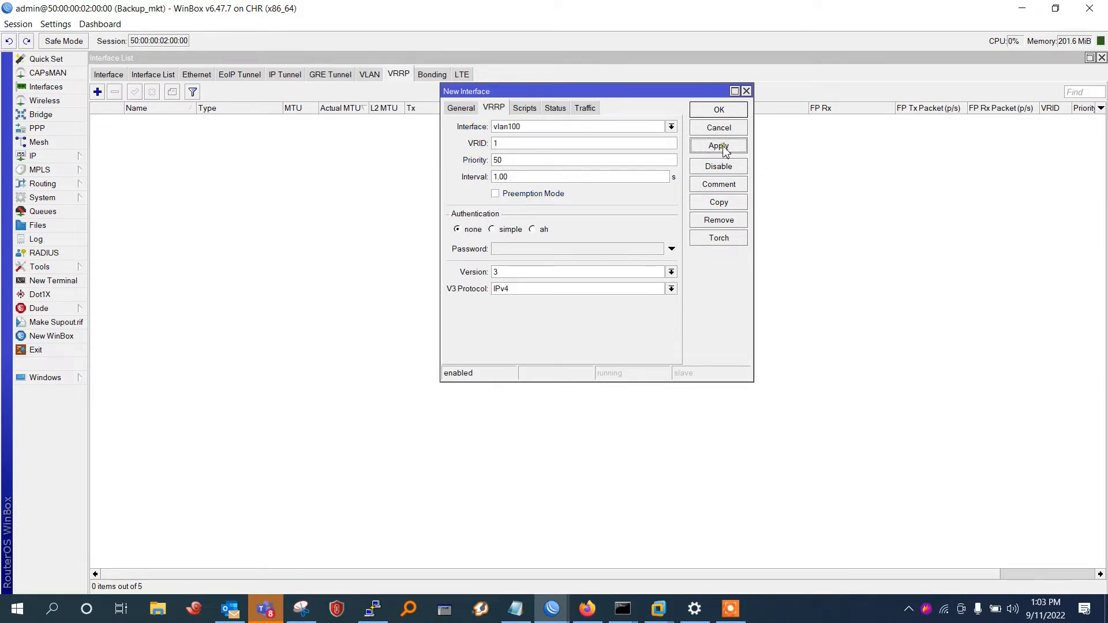
{"action": "left_click", "coordinate": [719, 111]}
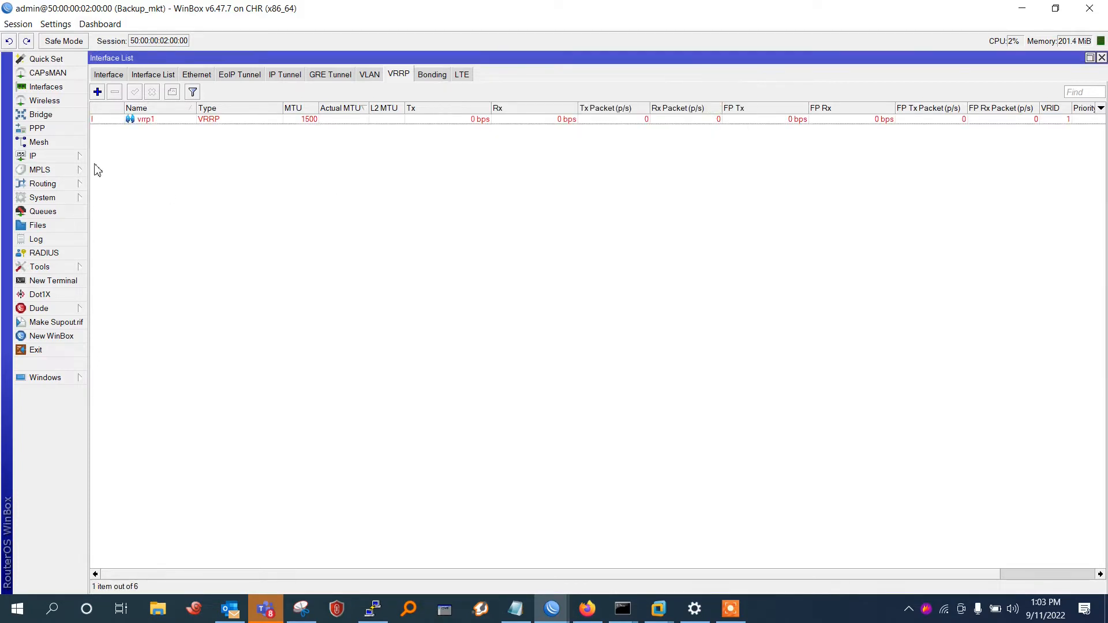
Step: Assign the virtual gateway address 10.10.10.1/24 to the vrrp1 interface and close the address list
{"action": "left_click", "coordinate": [57, 156]}
{"action": "left_click", "coordinate": [138, 185]}
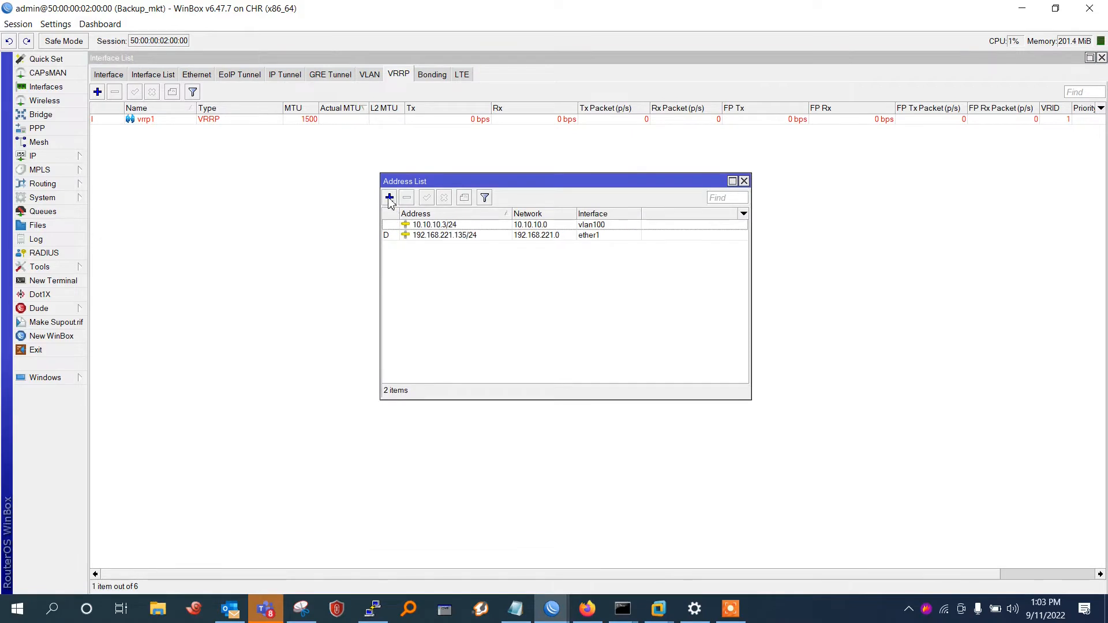
{"action": "left_click", "coordinate": [389, 198]}
{"action": "type", "text": "10.10.10.1/24"}
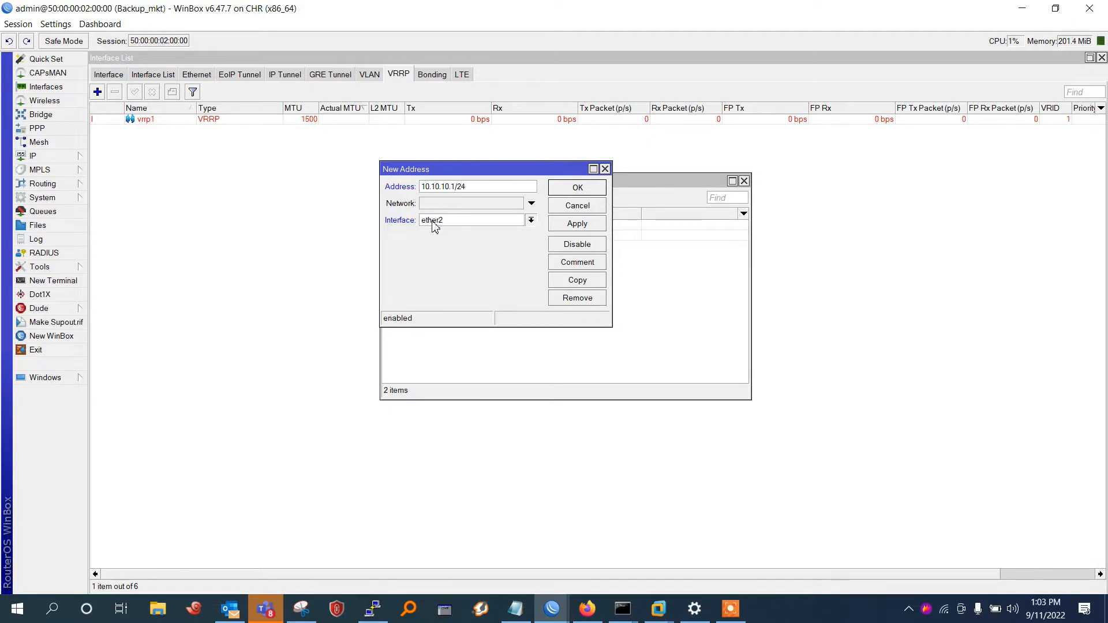
{"action": "left_click", "coordinate": [434, 226]}
{"action": "left_click", "coordinate": [464, 281]}
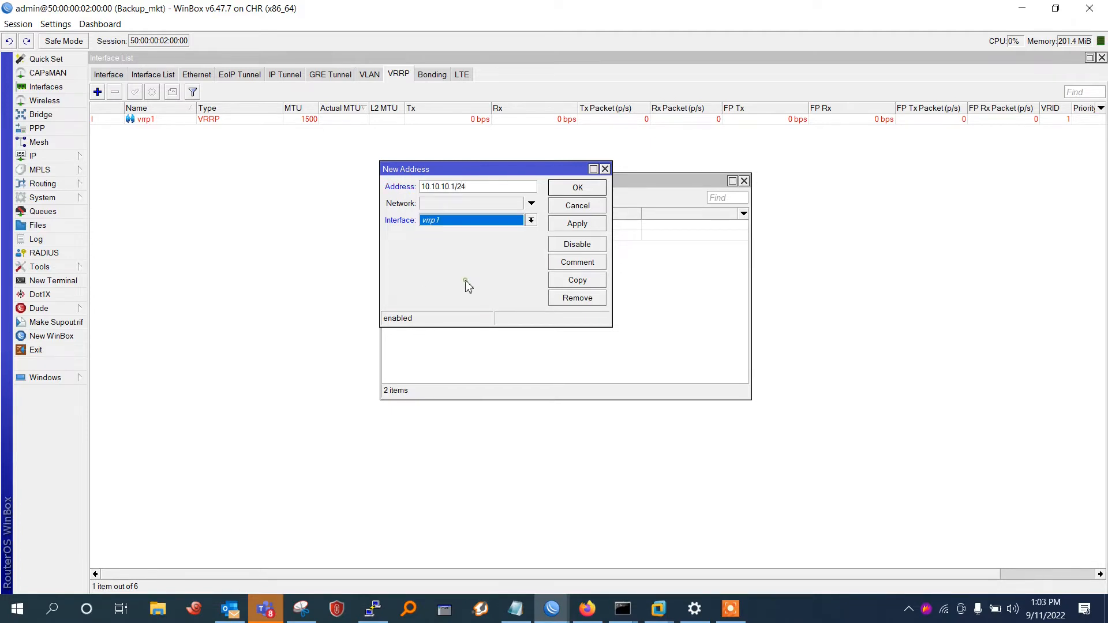
{"action": "left_click", "coordinate": [577, 225]}
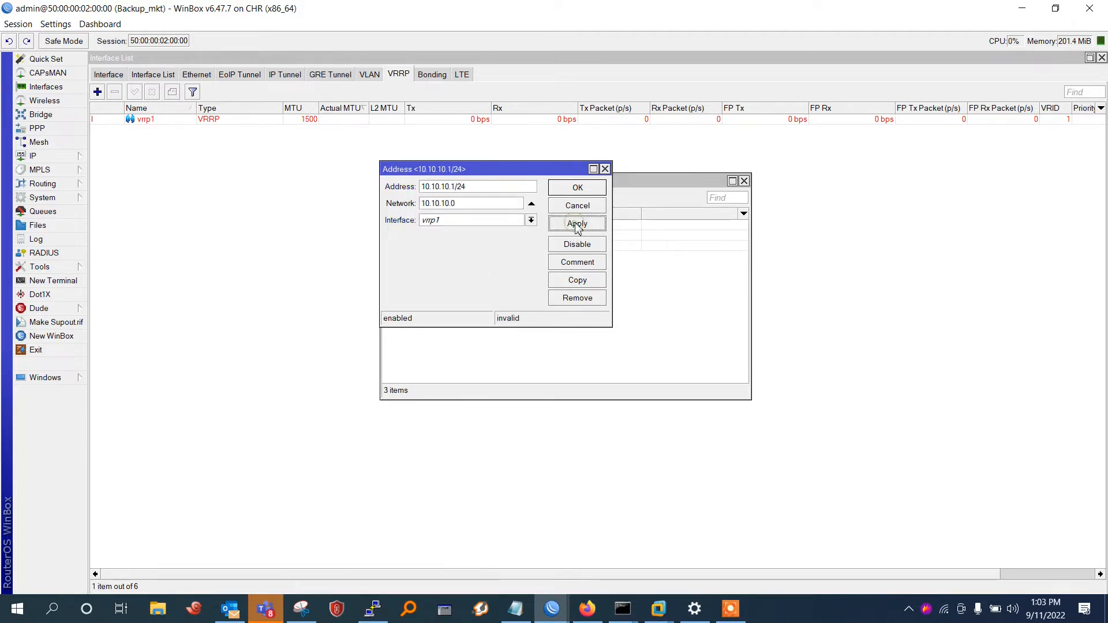
{"action": "left_click", "coordinate": [577, 189]}
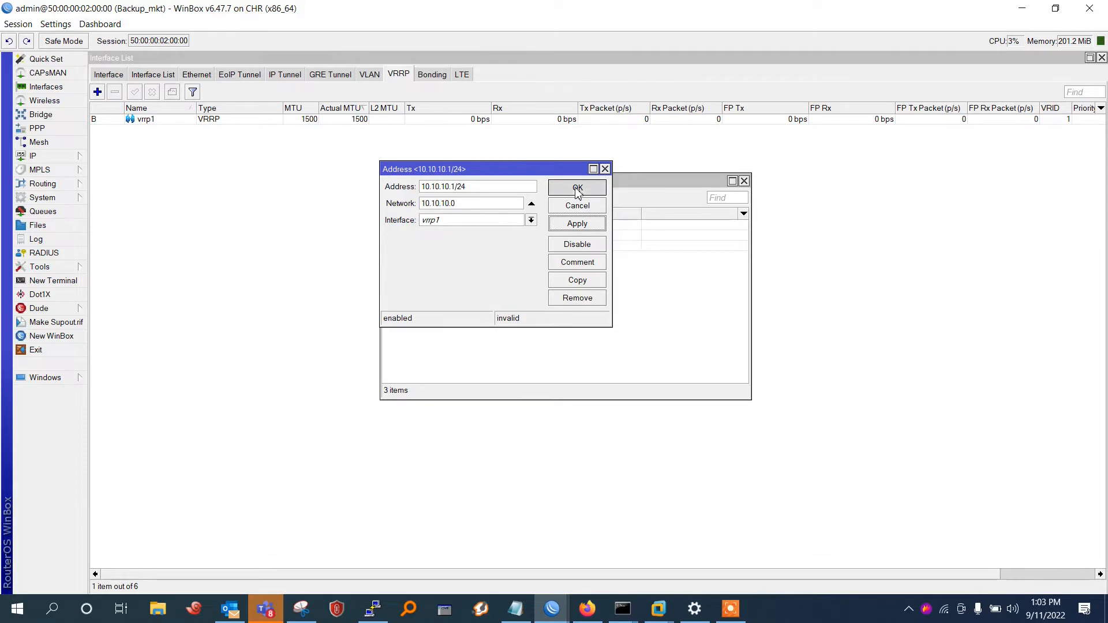
{"action": "left_click", "coordinate": [745, 182]}
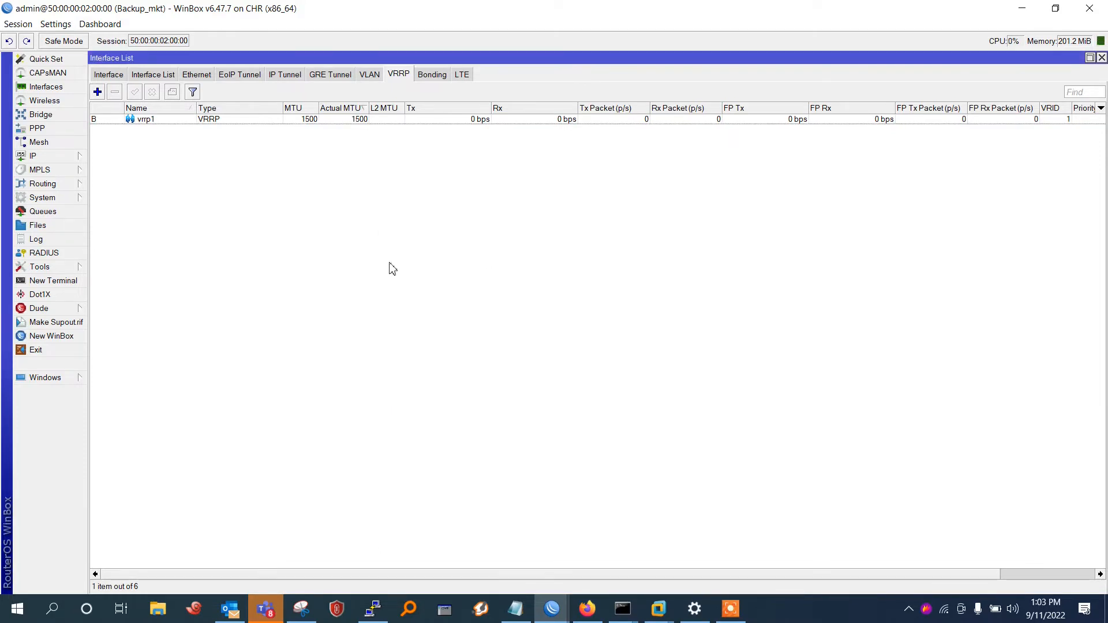
Step: Set the router's DNS server to 8.8.8.8
{"action": "left_click", "coordinate": [60, 157]}
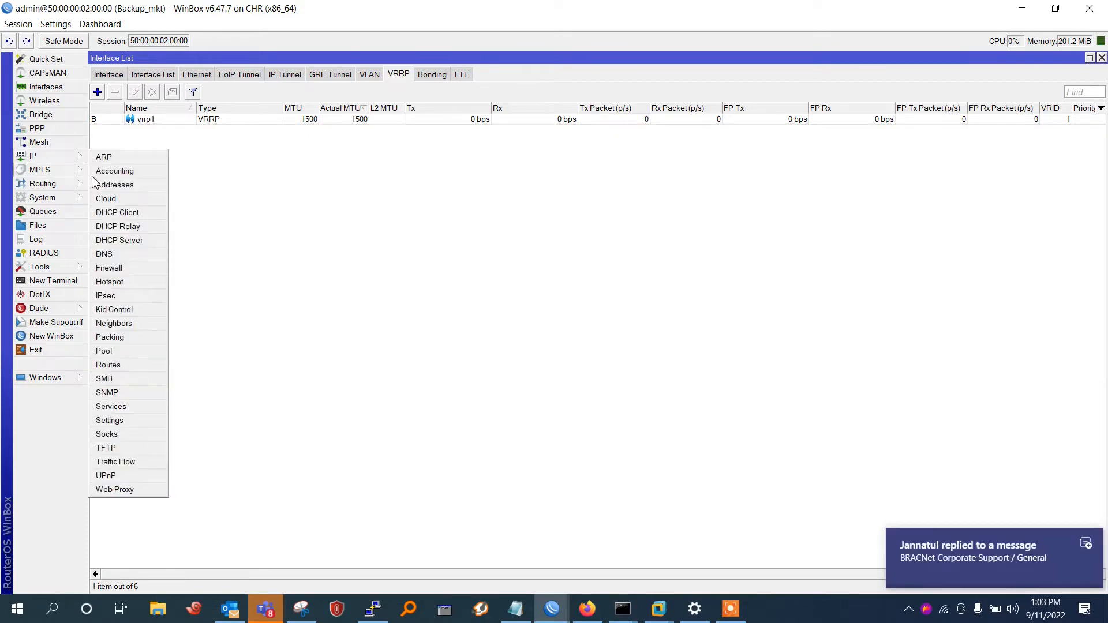
{"action": "left_click", "coordinate": [133, 257]}
{"action": "left_click", "coordinate": [231, 78]}
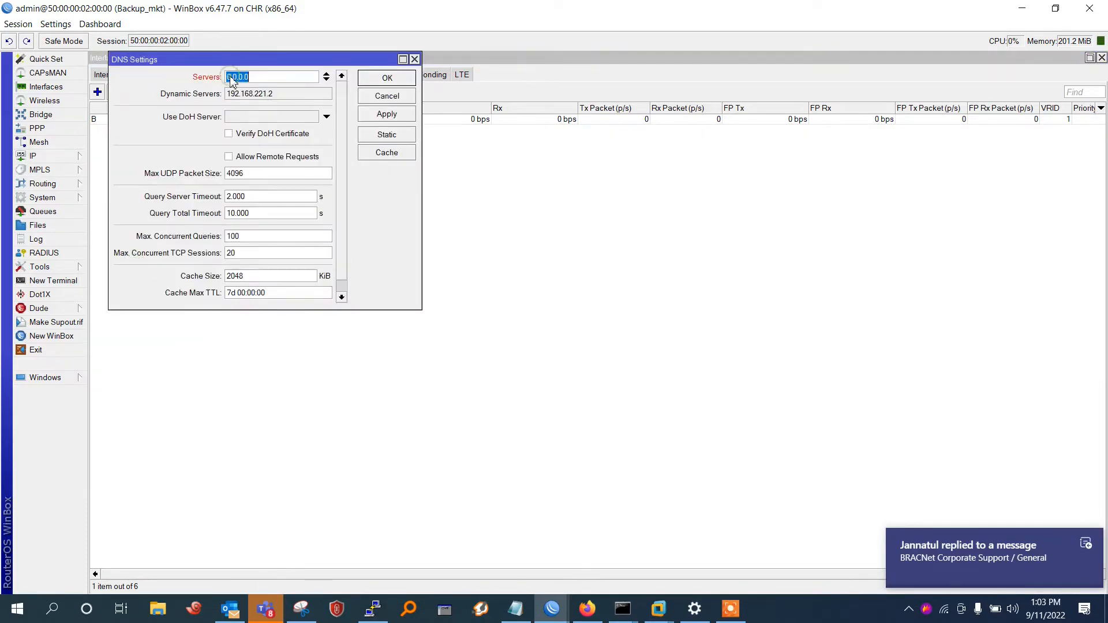
{"action": "type", "text": "8.8.8.8"}
{"action": "left_click", "coordinate": [387, 80]}
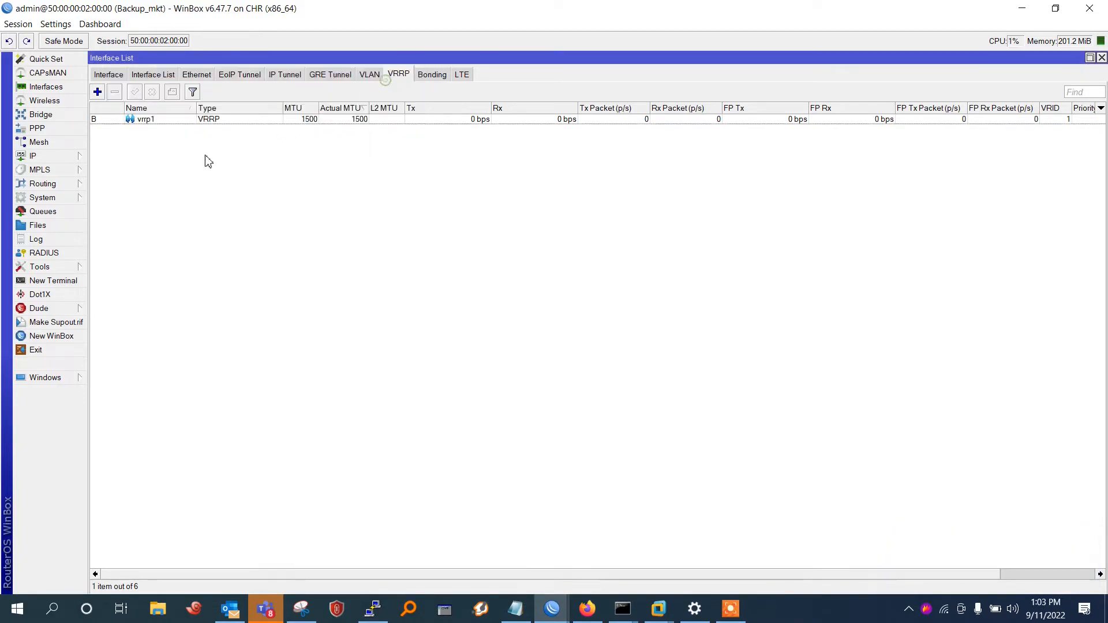
Step: Add a srcnat NAT rule with the masquerade action to the firewall and close the firewall list
{"action": "left_click", "coordinate": [68, 156]}
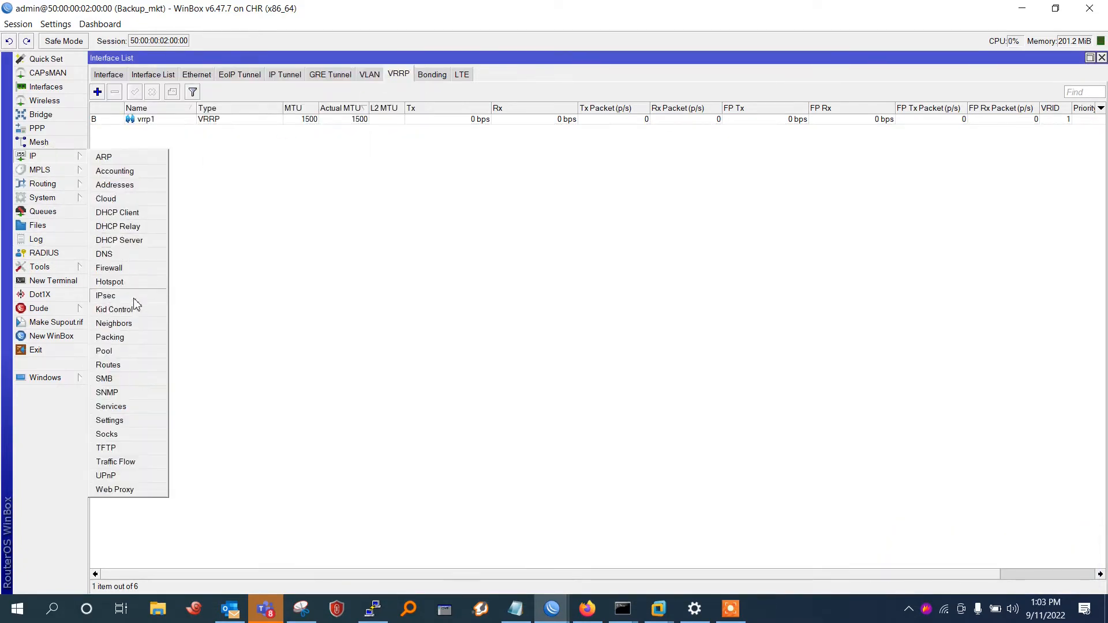
{"action": "left_click", "coordinate": [133, 269]}
{"action": "left_click", "coordinate": [275, 169]}
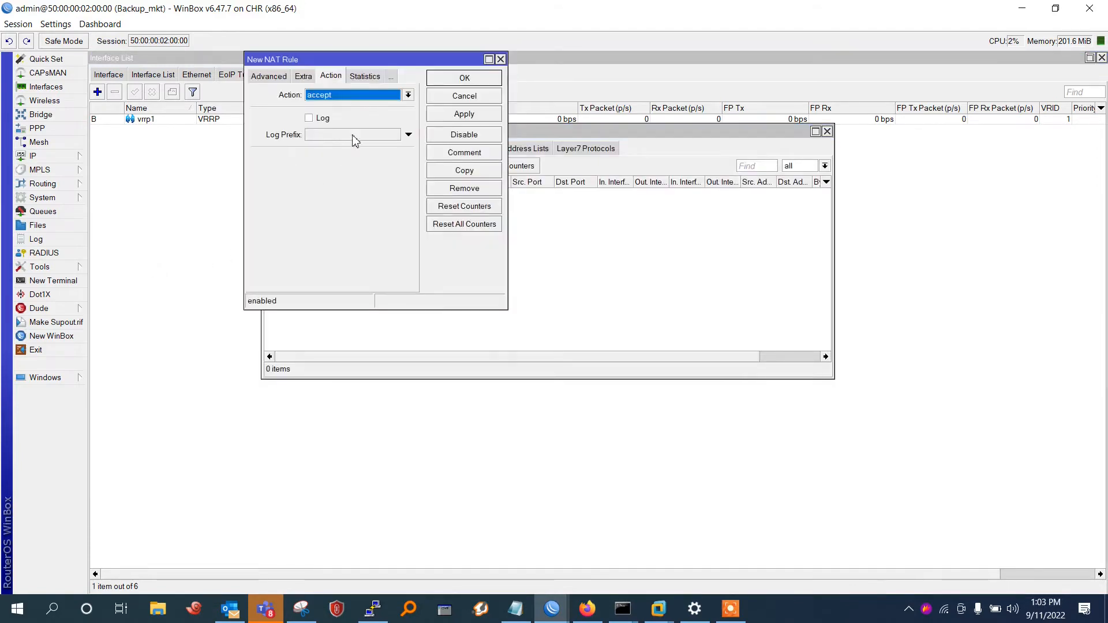
{"action": "left_click", "coordinate": [355, 97]}
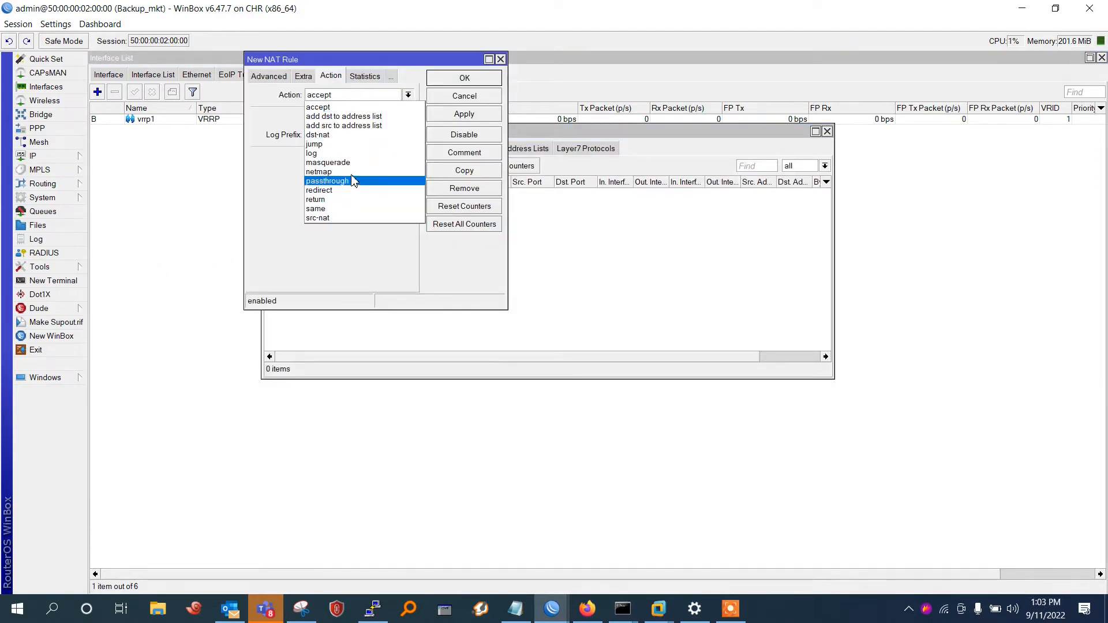
{"action": "left_click", "coordinate": [328, 162]}
{"action": "left_click", "coordinate": [464, 114]}
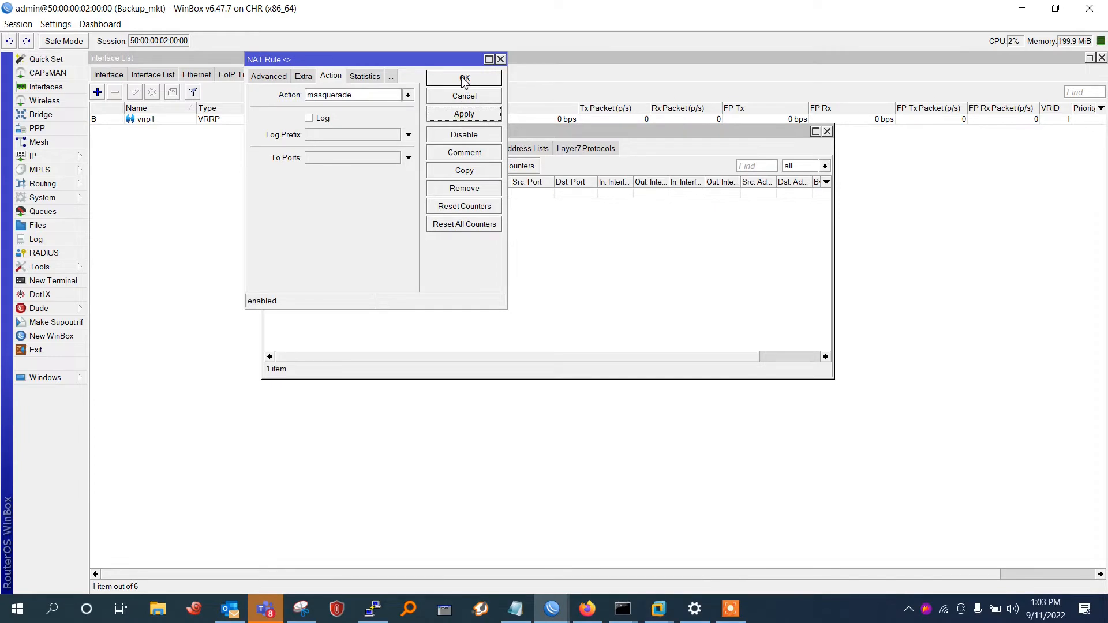
{"action": "left_click", "coordinate": [465, 79]}
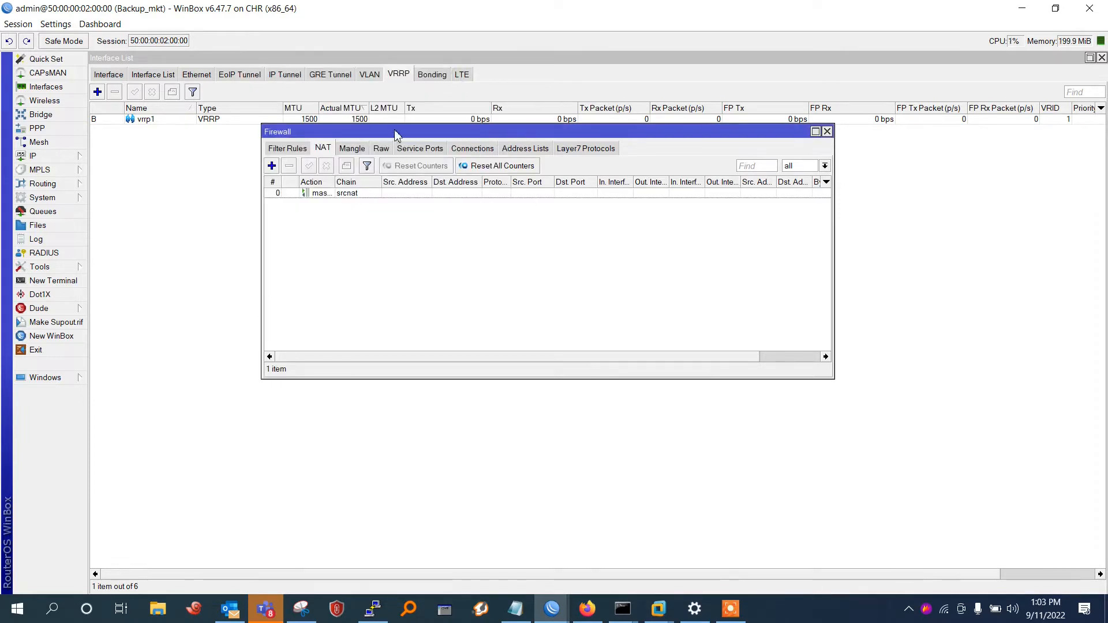
{"action": "left_click_drag", "start_coordinate": [396, 134], "coordinate": [437, 136]}
{"action": "left_click", "coordinate": [869, 133]}
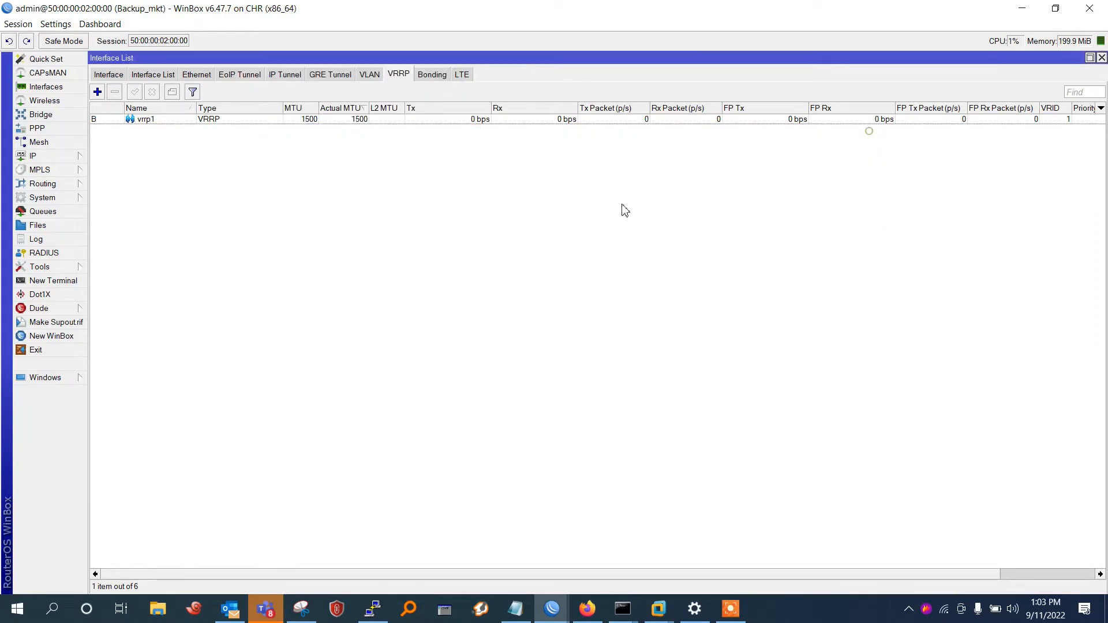
Step: Ping 8.8.8.8 from a new router terminal, stop the ping and close the terminal
{"action": "left_click", "coordinate": [56, 282]}
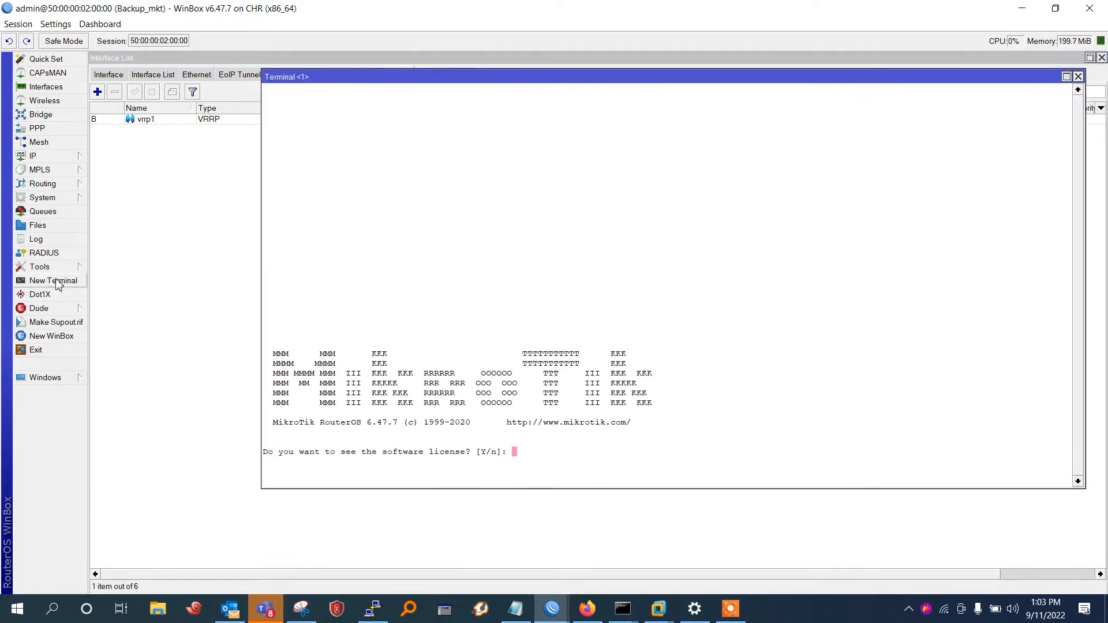
{"action": "type", "text": "n"}
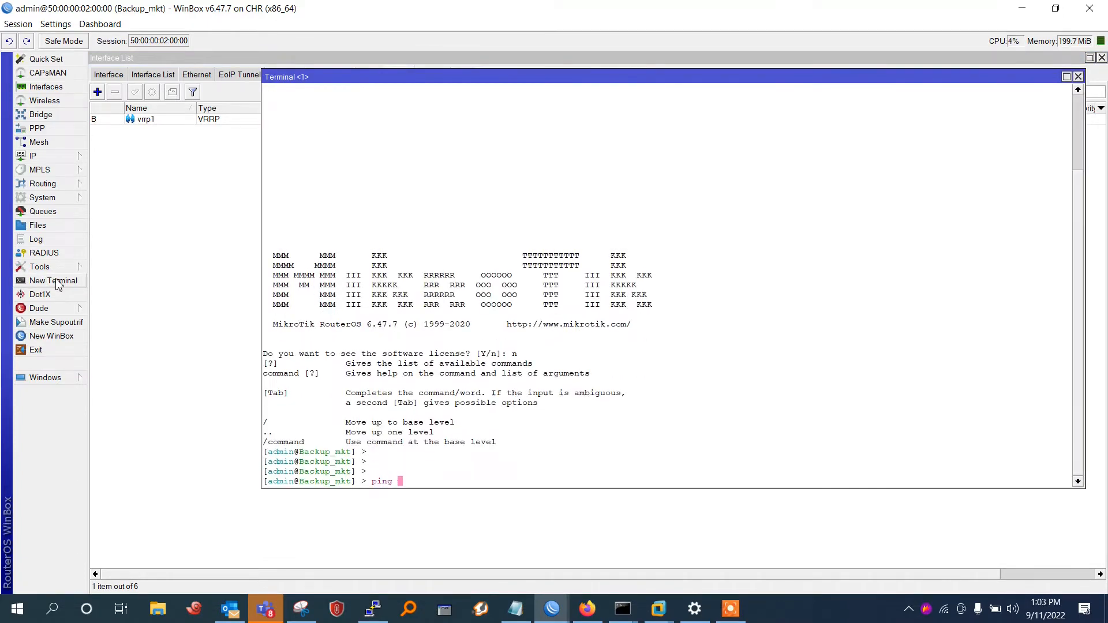
{"action": "key", "text": "Return"}
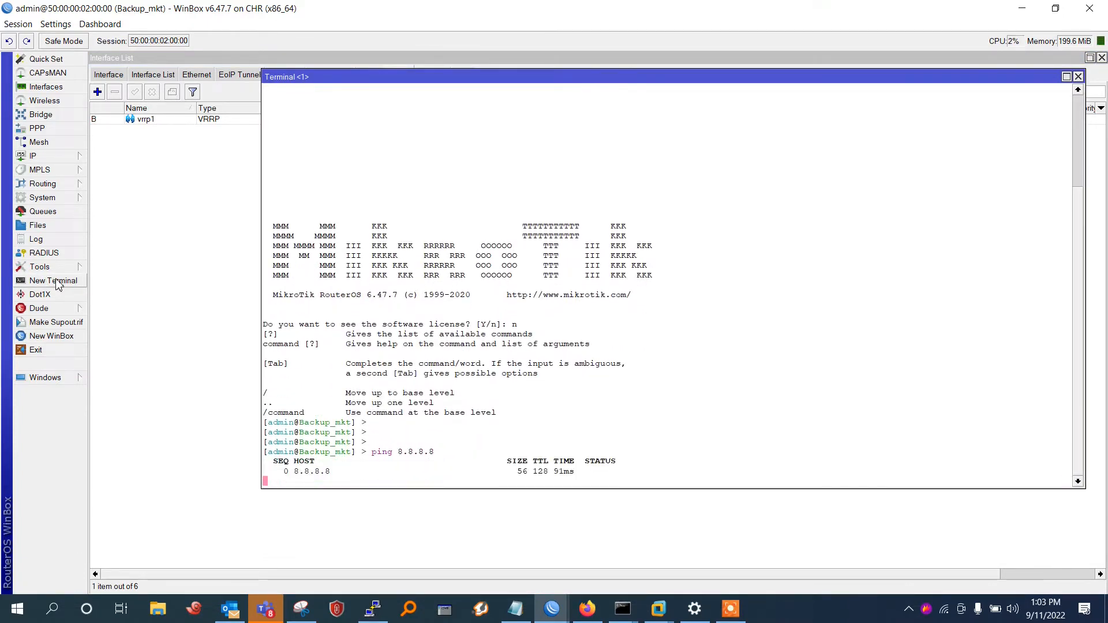
{"action": "key", "text": "ctrl+c"}
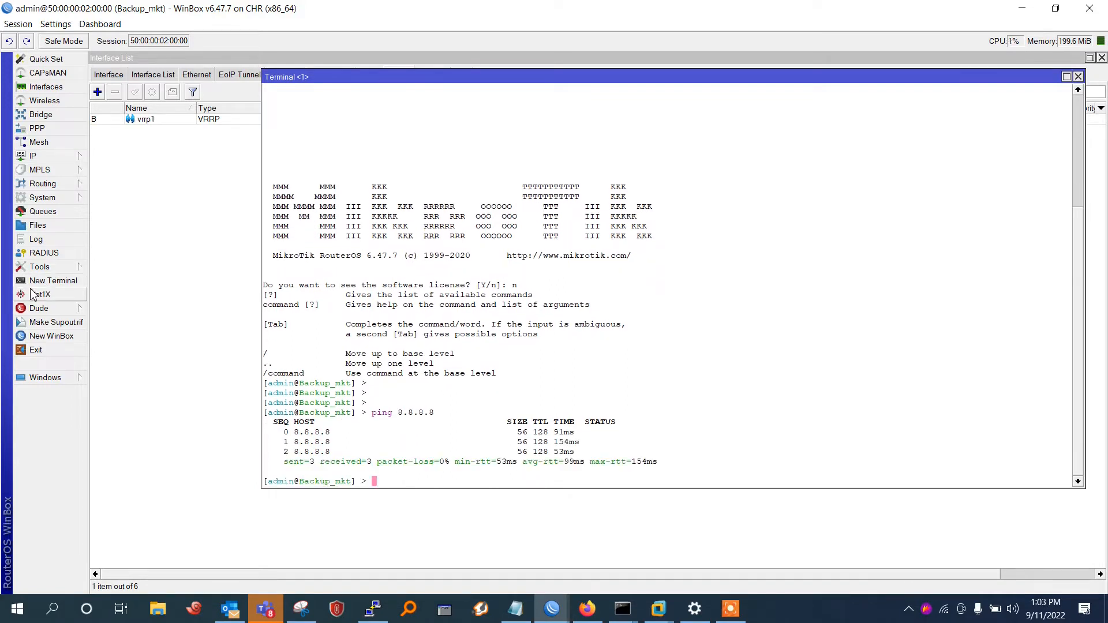
{"action": "left_click", "coordinate": [1078, 77]}
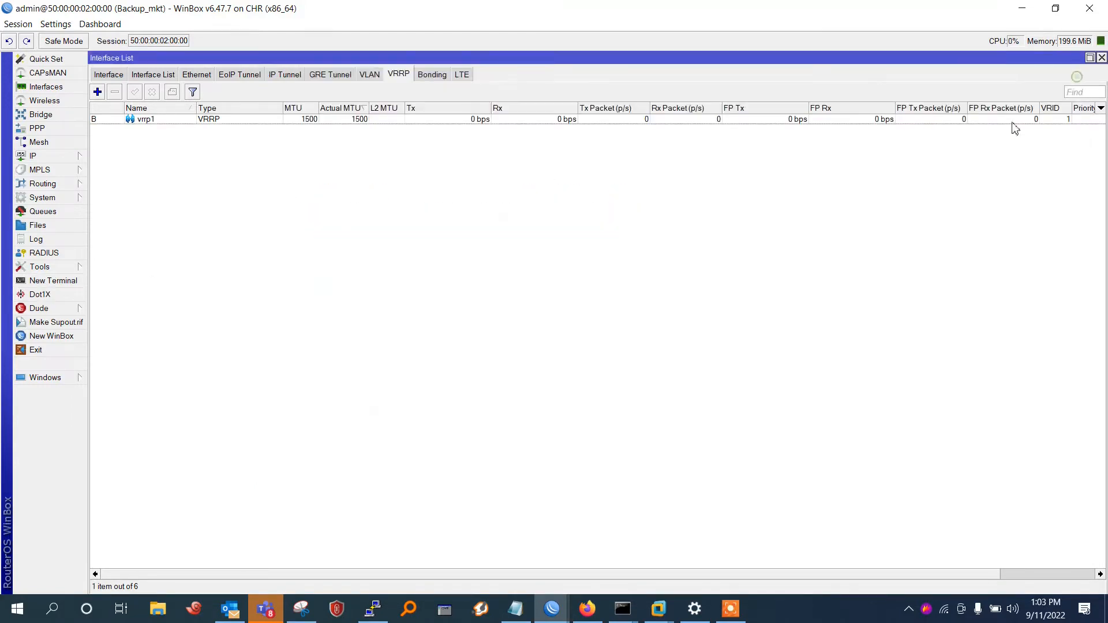
Step: Start the DHCP server setup on vlan100 with address space 10.10.10.0/24 and gateway 10.10.10.1
{"action": "left_click", "coordinate": [35, 156]}
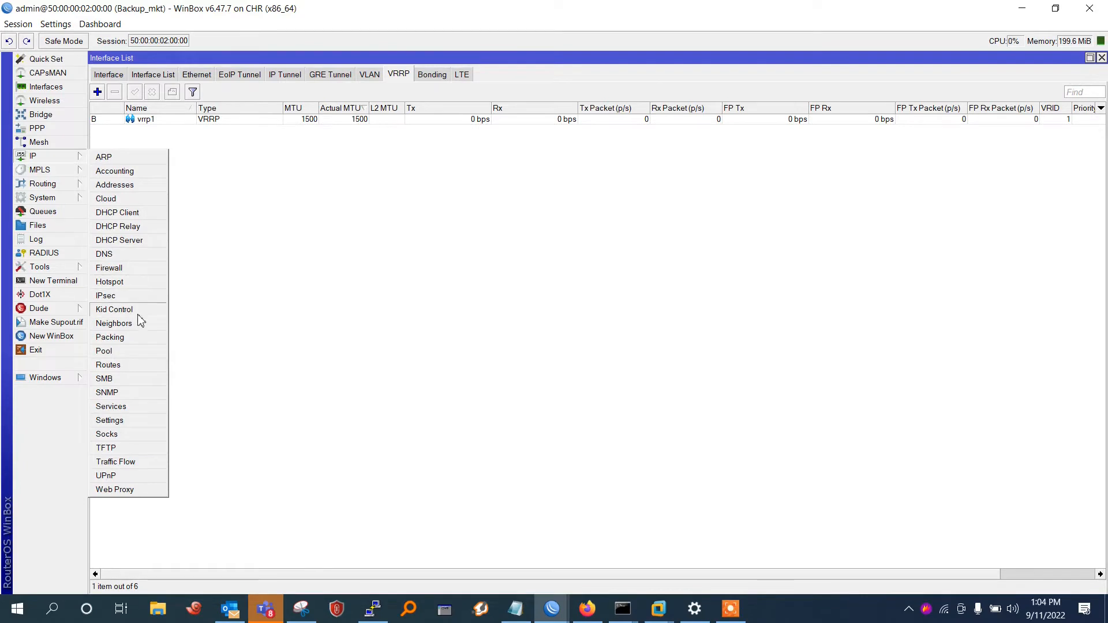
{"action": "left_click", "coordinate": [148, 240]}
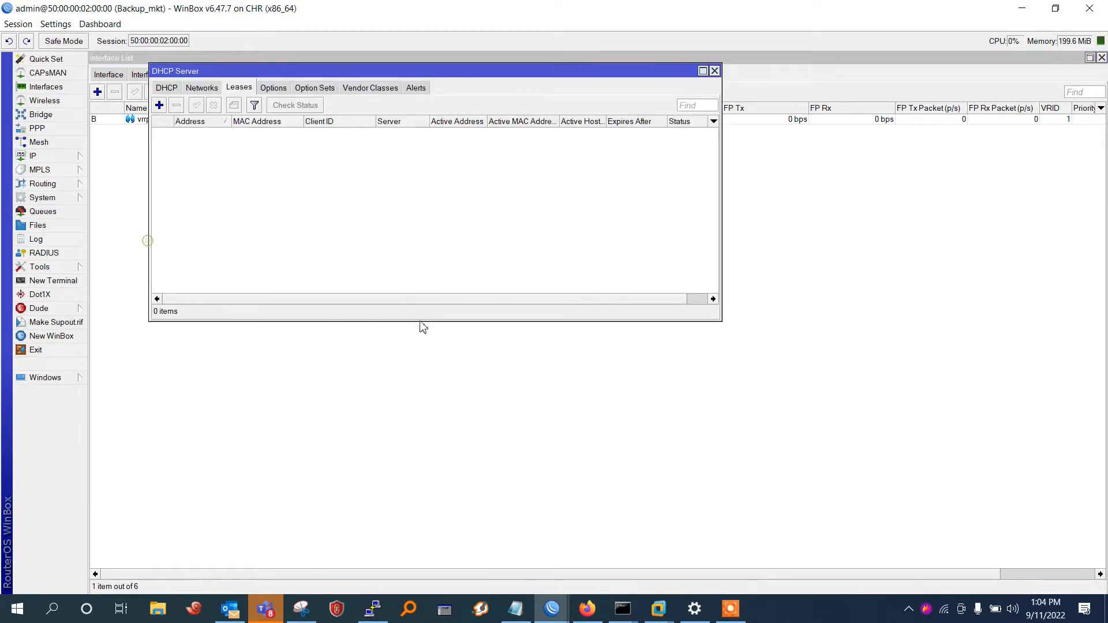
{"action": "left_click", "coordinate": [202, 88]}
{"action": "left_click", "coordinate": [166, 88]}
{"action": "left_click", "coordinate": [336, 106]}
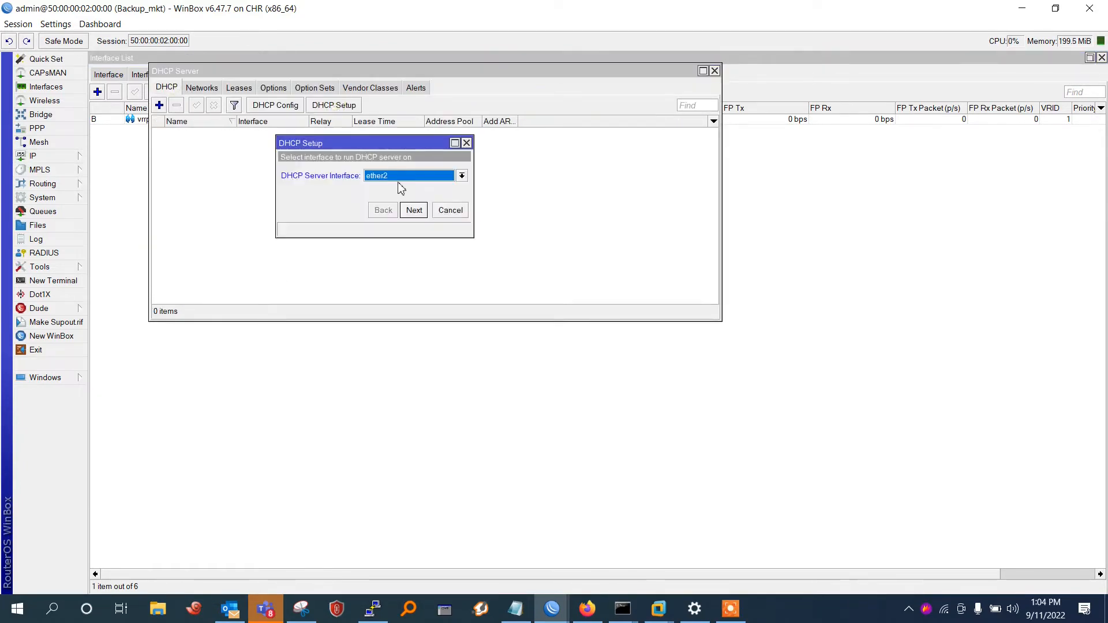
{"action": "left_click", "coordinate": [401, 177]}
{"action": "left_click", "coordinate": [438, 227]}
{"action": "left_click", "coordinate": [414, 210]}
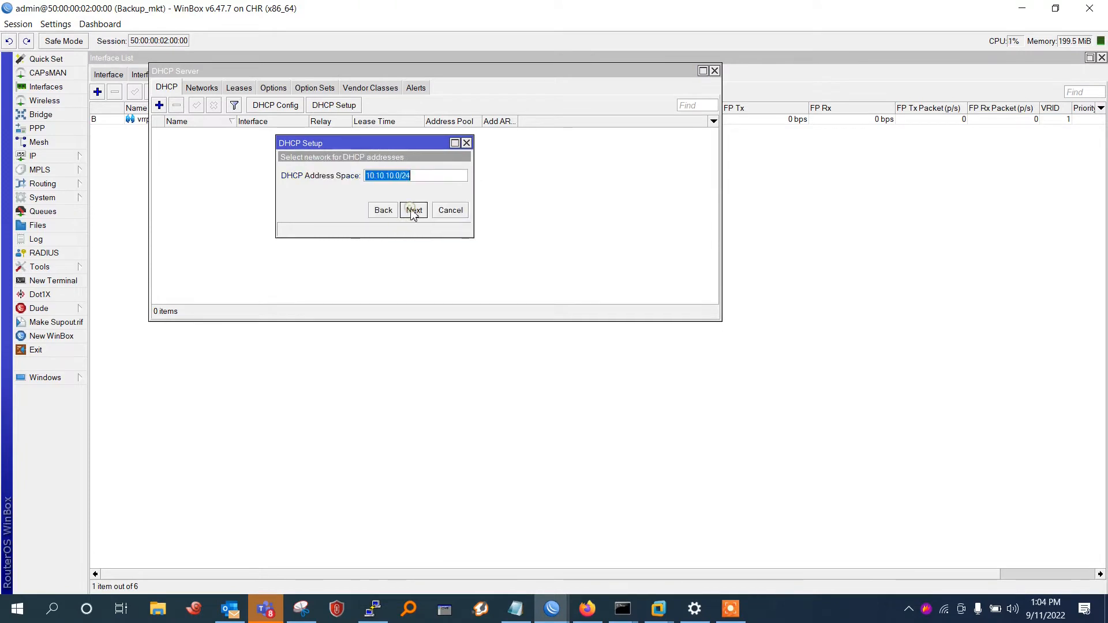
{"action": "left_click", "coordinate": [414, 211]}
{"action": "left_click", "coordinate": [424, 177]}
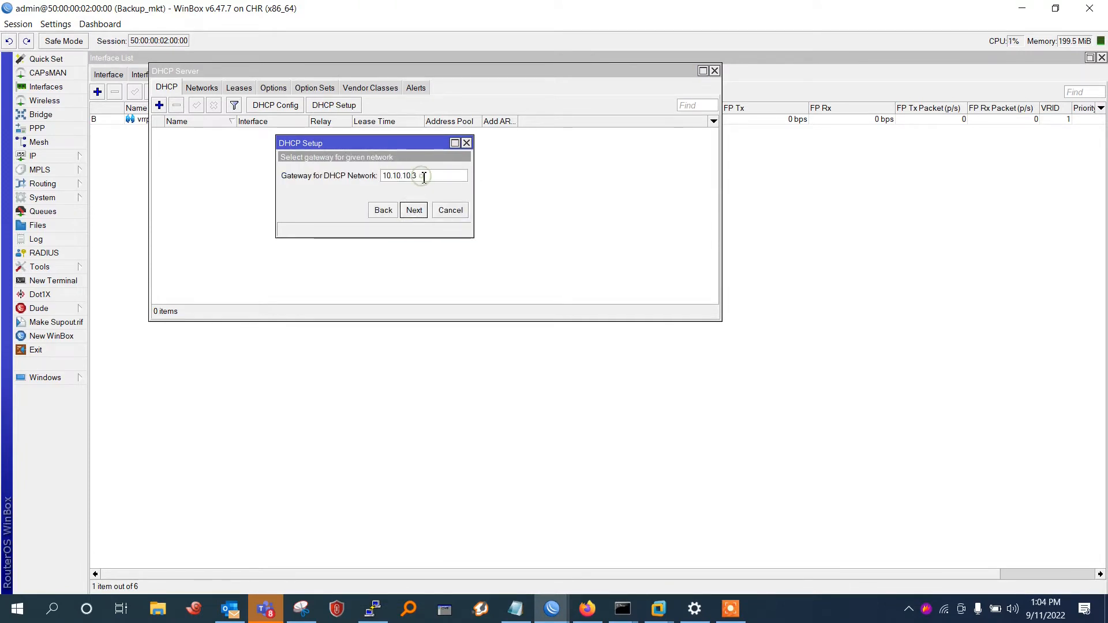
{"action": "key", "text": "BackSpace"}
{"action": "type", "text": "1"}
{"action": "left_click", "coordinate": [414, 210]}
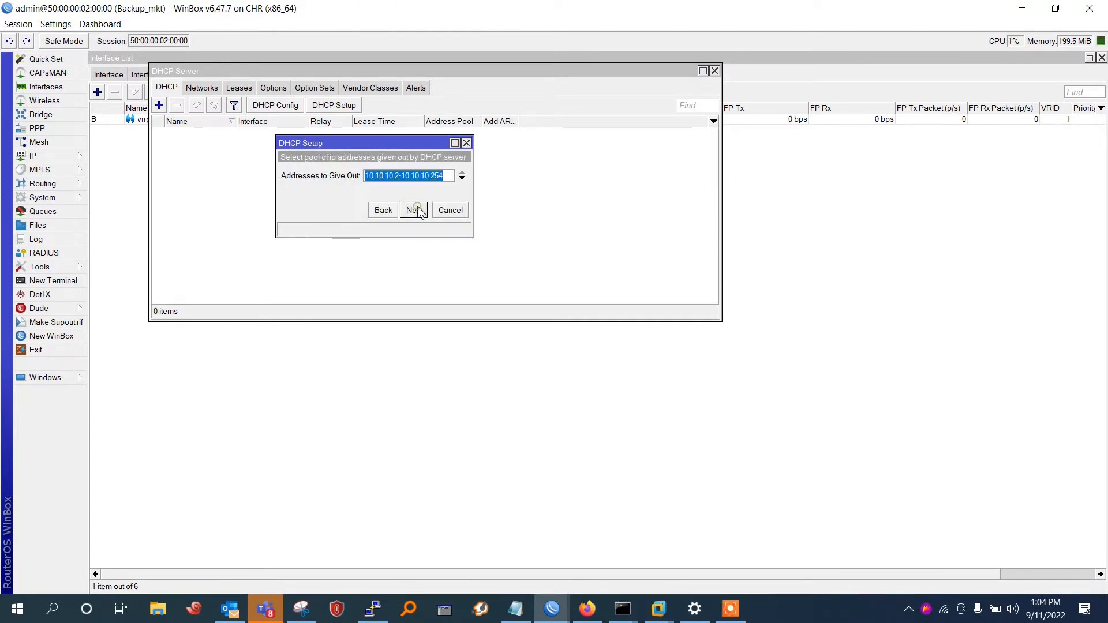
Step: Finish the DHCP setup with pool 10.10.10.2-10.10.10.254, DNS server 8.8.8.8 and lease time 00:10:00, then close the DHCP server list
{"action": "left_click", "coordinate": [413, 210]}
{"action": "left_click", "coordinate": [414, 211]}
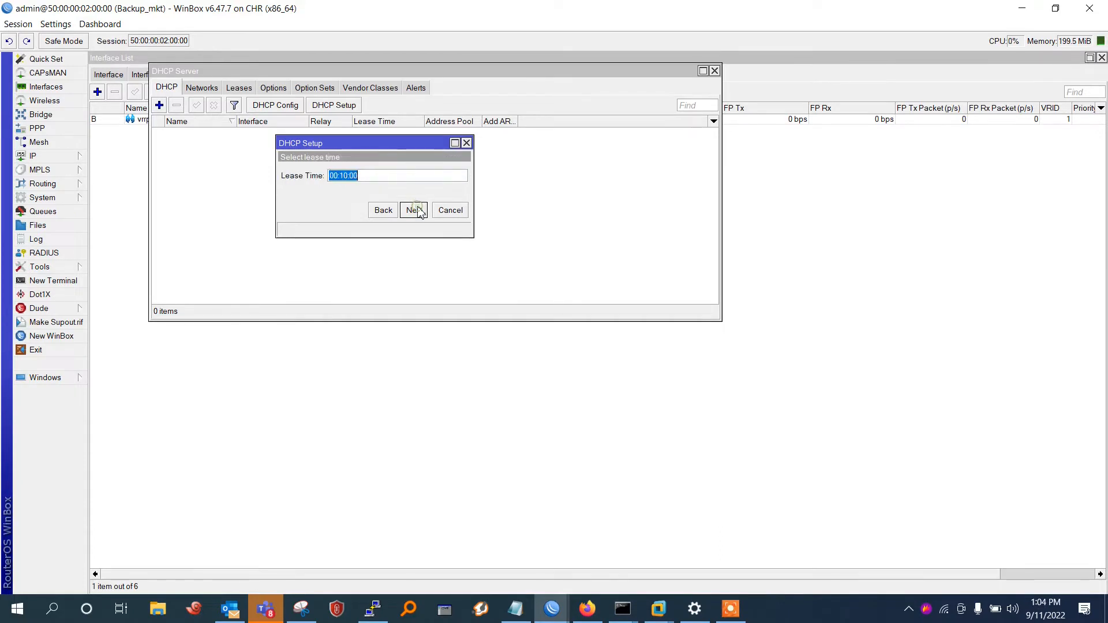
{"action": "left_click", "coordinate": [382, 211]}
{"action": "type", "text": "8.8.8."}
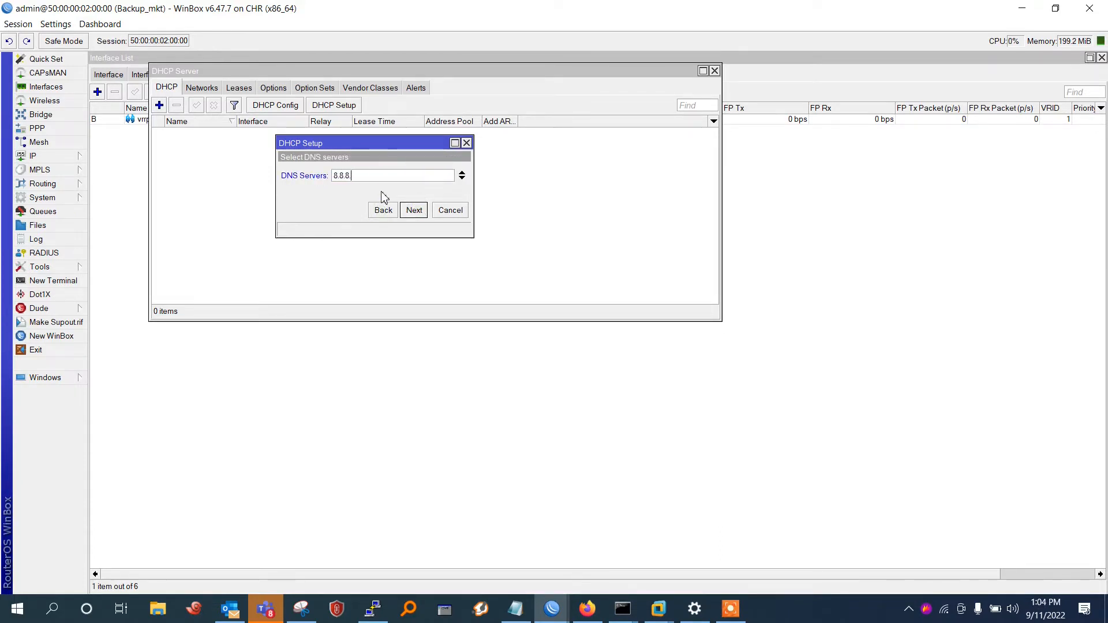
{"action": "type", "text": "8"}
{"action": "left_click", "coordinate": [415, 212]}
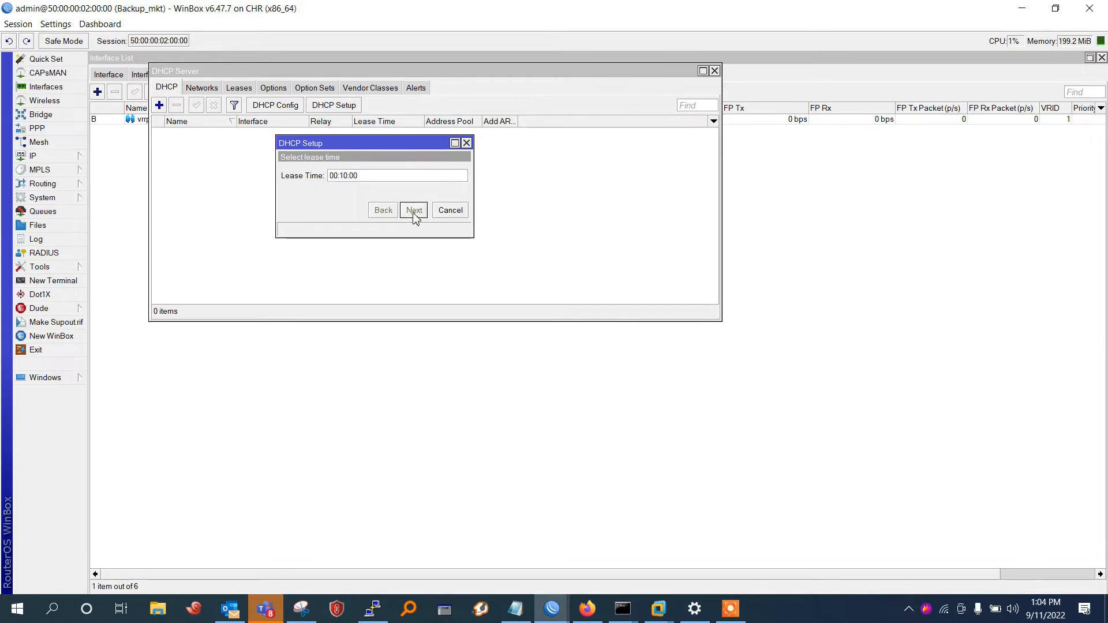
{"action": "left_click", "coordinate": [414, 212]}
{"action": "left_click", "coordinate": [604, 319]}
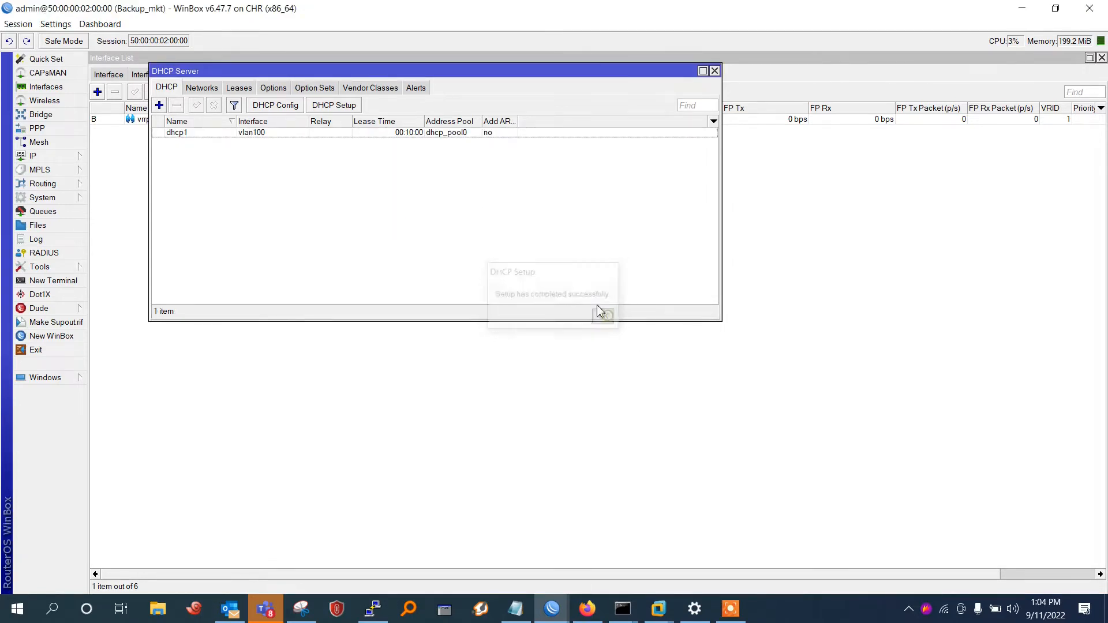
{"action": "left_click", "coordinate": [714, 71]}
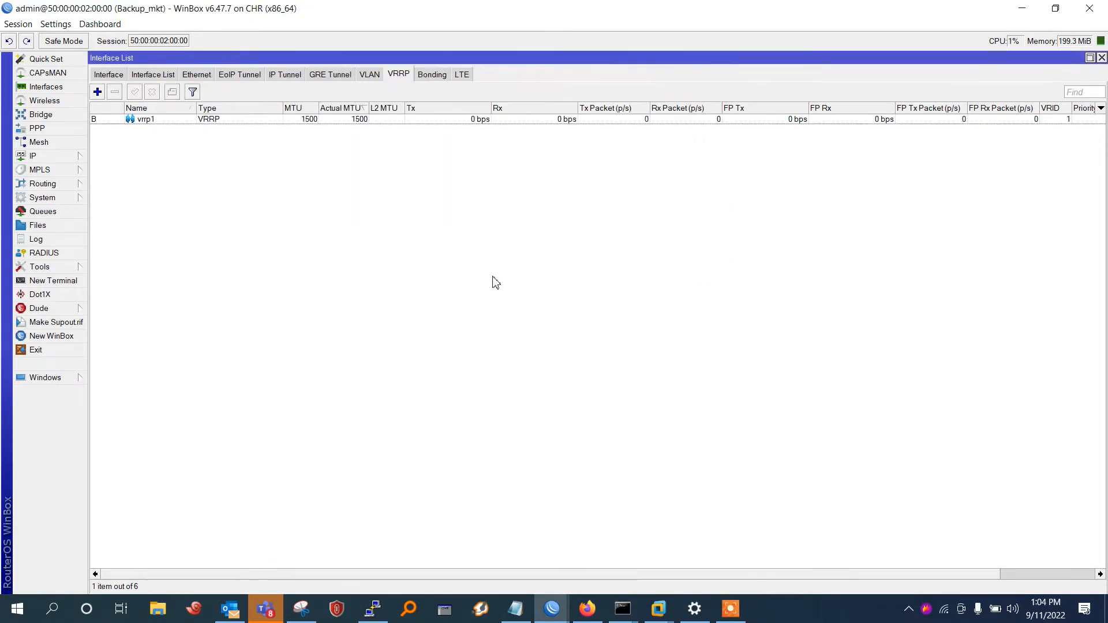
Step: Switch to the EVE topology, bring up the Switch console and display its running configuration down to the Ethernet interfaces
{"action": "left_click", "coordinate": [587, 609]}
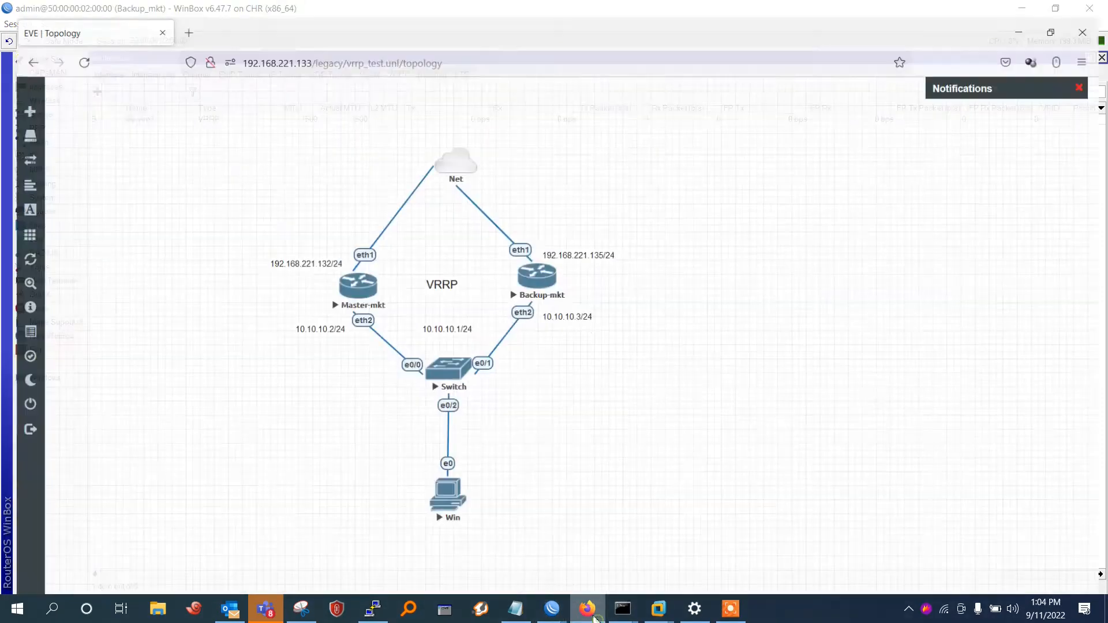
{"action": "left_click_drag", "start_coordinate": [444, 496], "coordinate": [446, 499]}
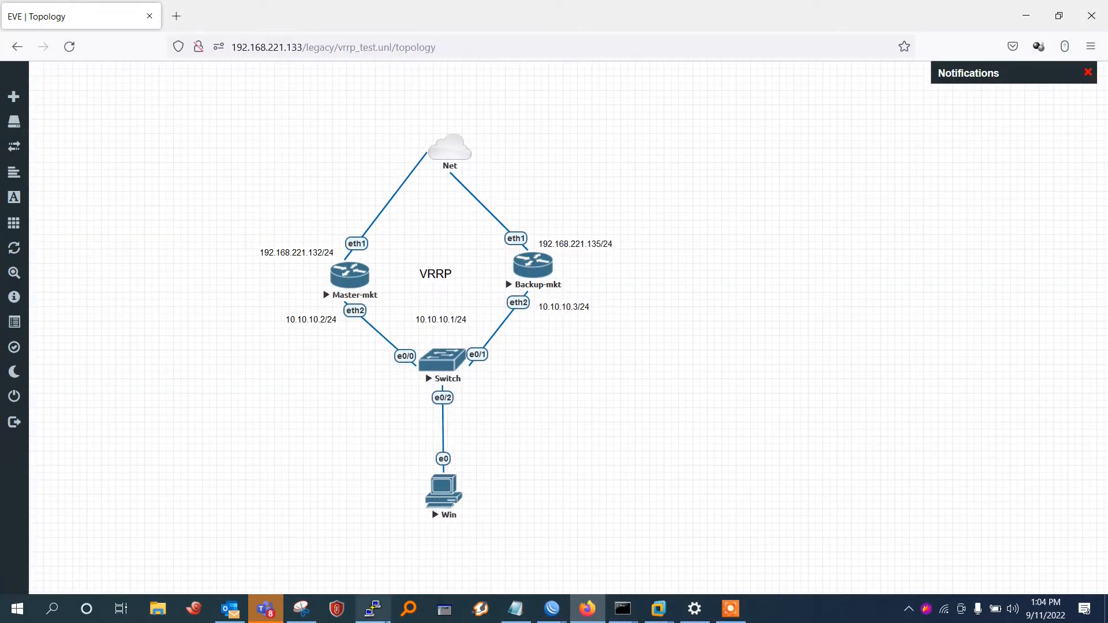
{"action": "left_click", "coordinate": [373, 609]}
{"action": "key", "text": "Return"}
{"action": "key", "text": "Return"}
{"action": "key", "text": "Return"}
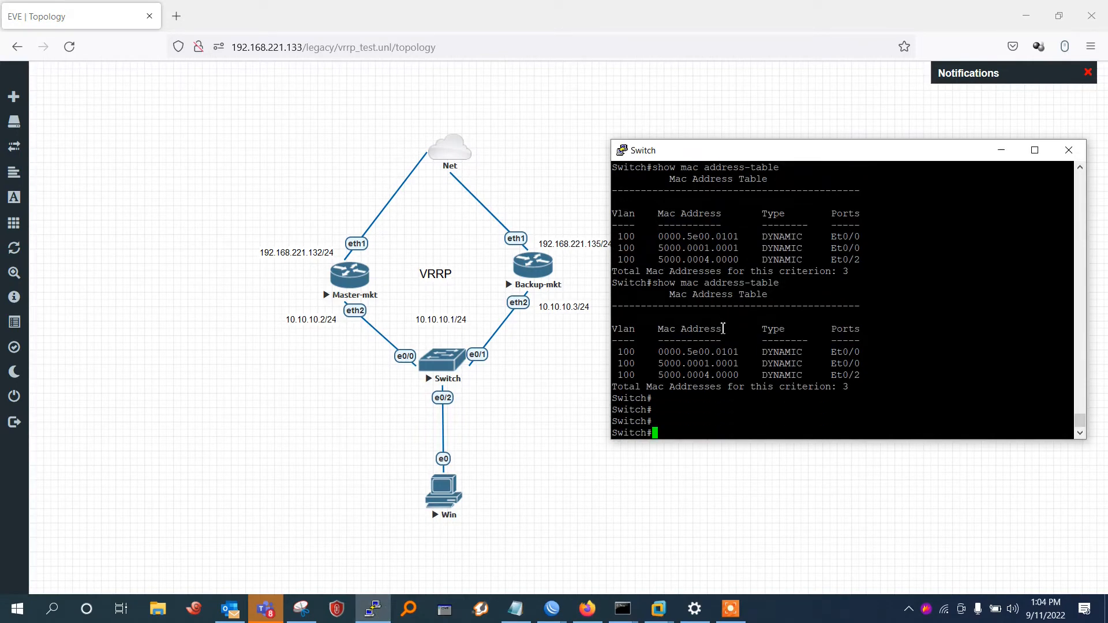
{"action": "type", "text": "sh"}
{"action": "key", "text": "Tab"}
{"action": "type", "text": "ru"}
{"action": "key", "text": "Tab"}
{"action": "key", "text": "Return"}
{"action": "key", "text": "space"}
{"action": "key", "text": "space"}
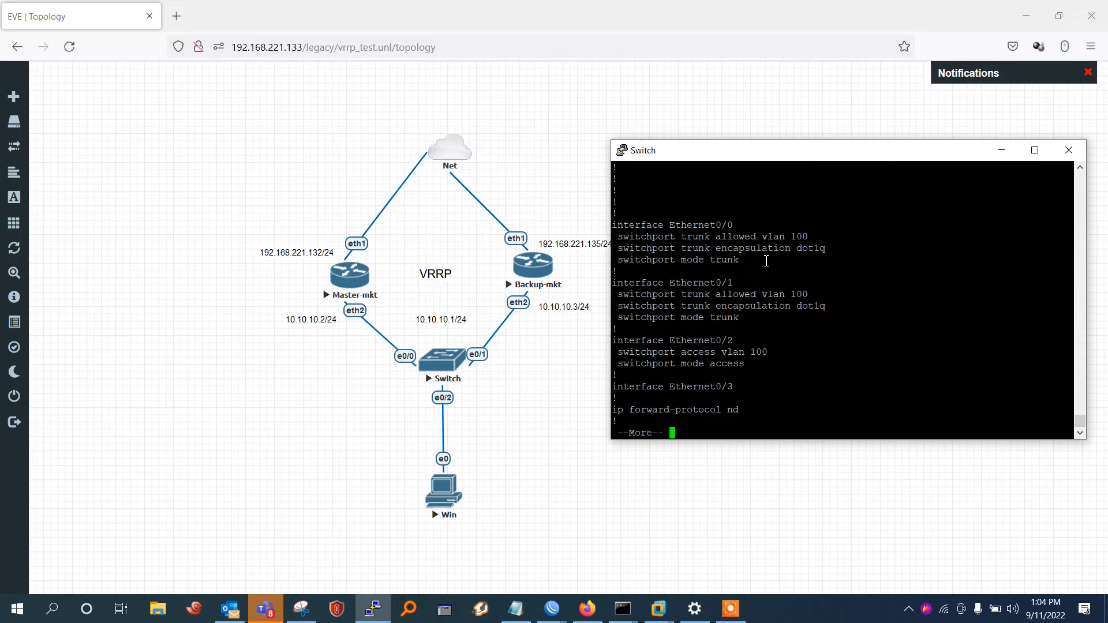
Step: Examine the VLAN settings of Ethernet0/0, Ethernet0/1 and Ethernet0/2, and page through to the end of the configuration
{"action": "left_click_drag", "start_coordinate": [766, 261], "coordinate": [619, 234]}
{"action": "left_click_drag", "start_coordinate": [773, 320], "coordinate": [646, 284]}
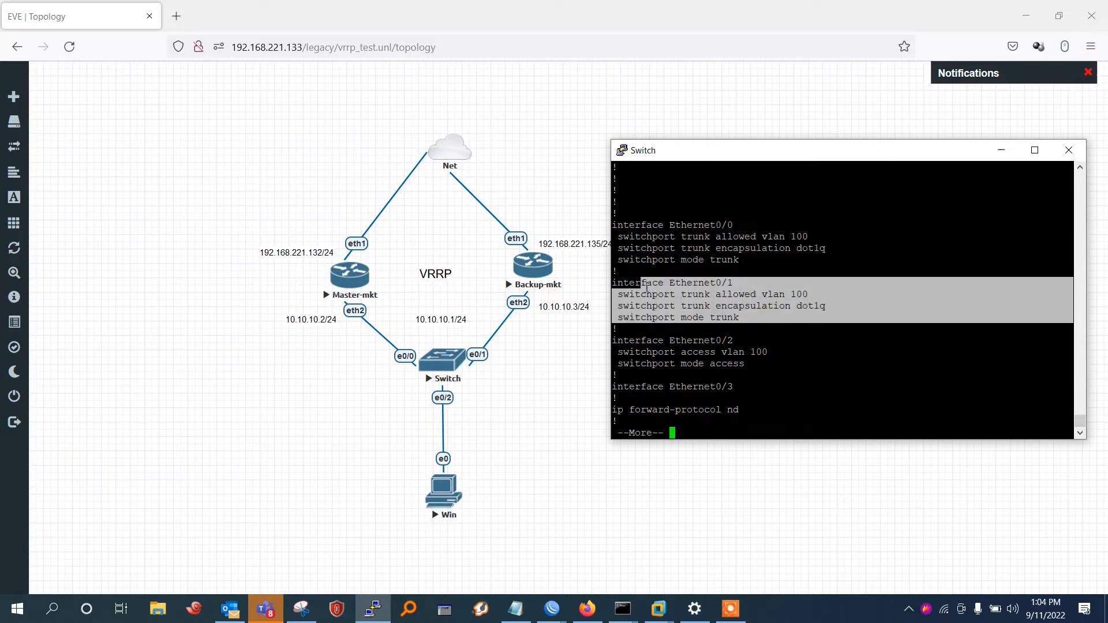
{"action": "left_click_drag", "start_coordinate": [749, 363], "coordinate": [613, 330]}
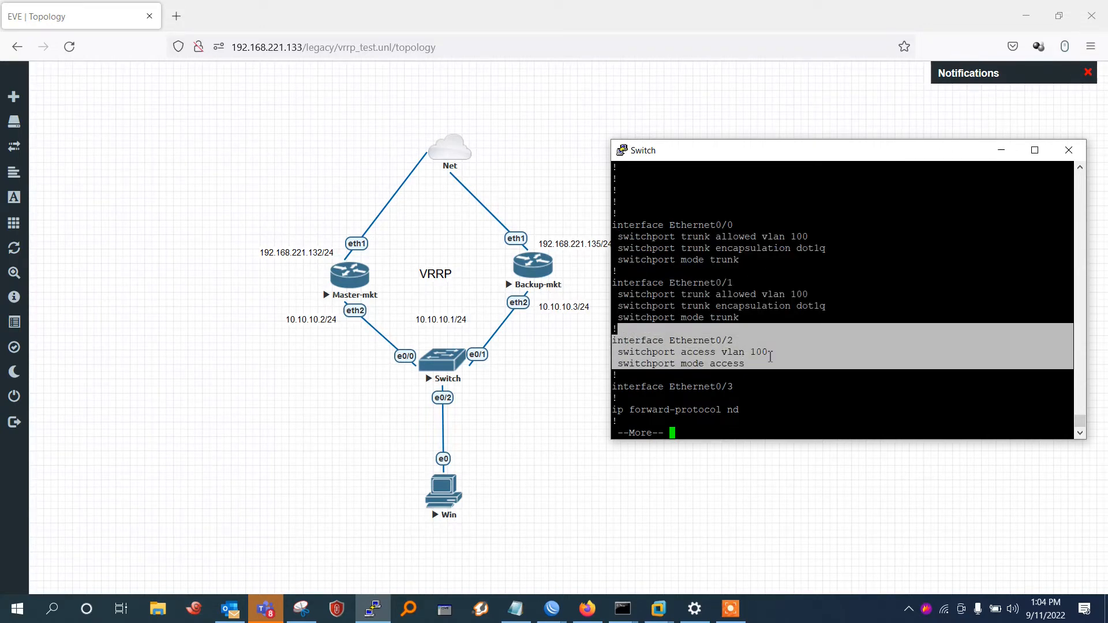
{"action": "key", "text": "space"}
{"action": "key", "text": "Return"}
{"action": "key", "text": "Return"}
{"action": "key", "text": "Return"}
{"action": "key", "text": "Return"}
{"action": "key", "text": "Return"}
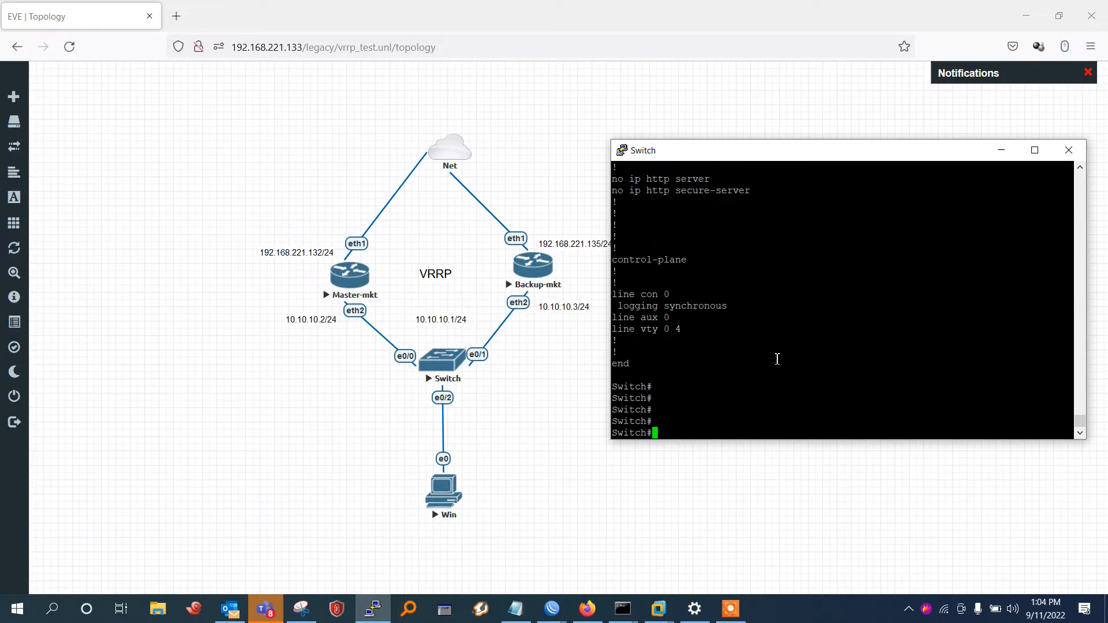
Step: Run show mac address-table on the switch and examine the MAC entries and their ports
{"action": "type", "text": "sh"}
{"action": "key", "text": "Tab"}
{"action": "type", "text": "mac ad"}
{"action": "key", "text": "Tab"}
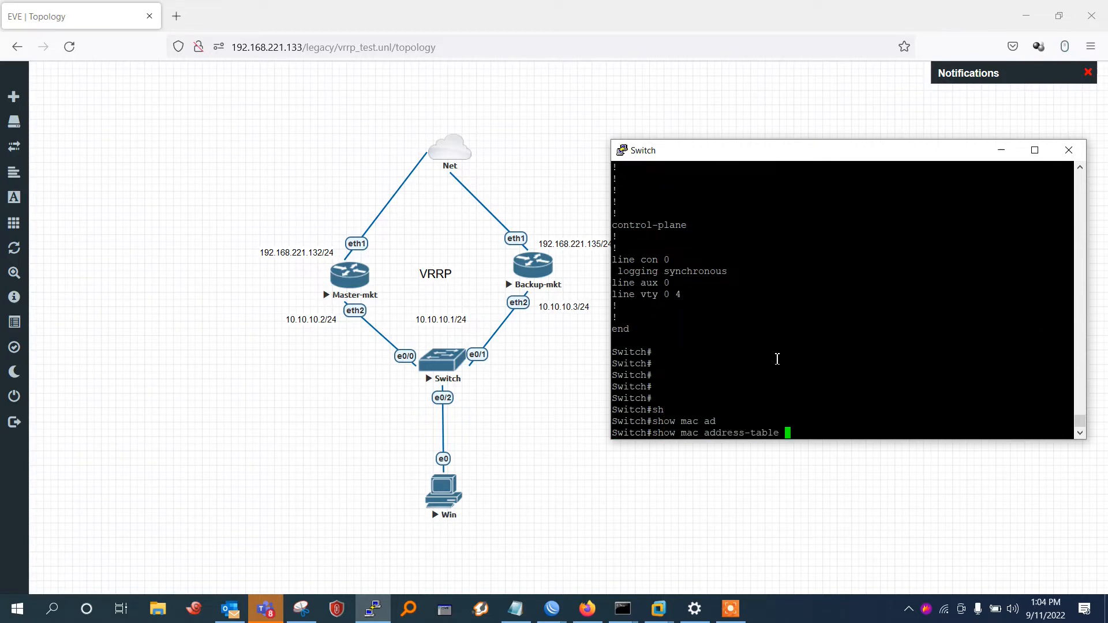
{"action": "key", "text": "Return"}
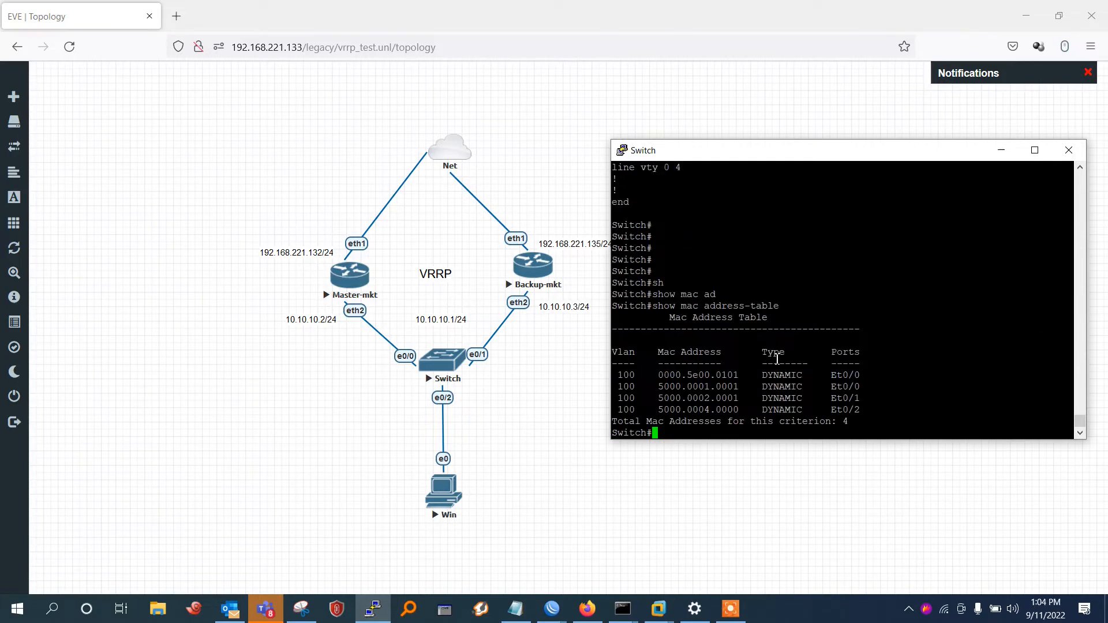
{"action": "left_click_drag", "start_coordinate": [892, 410], "coordinate": [653, 354]}
{"action": "left_click", "coordinate": [680, 365]}
Step: Open the Win client's console from the topology, close its Network Connections window, and start a command prompt
{"action": "left_click", "coordinate": [444, 491]}
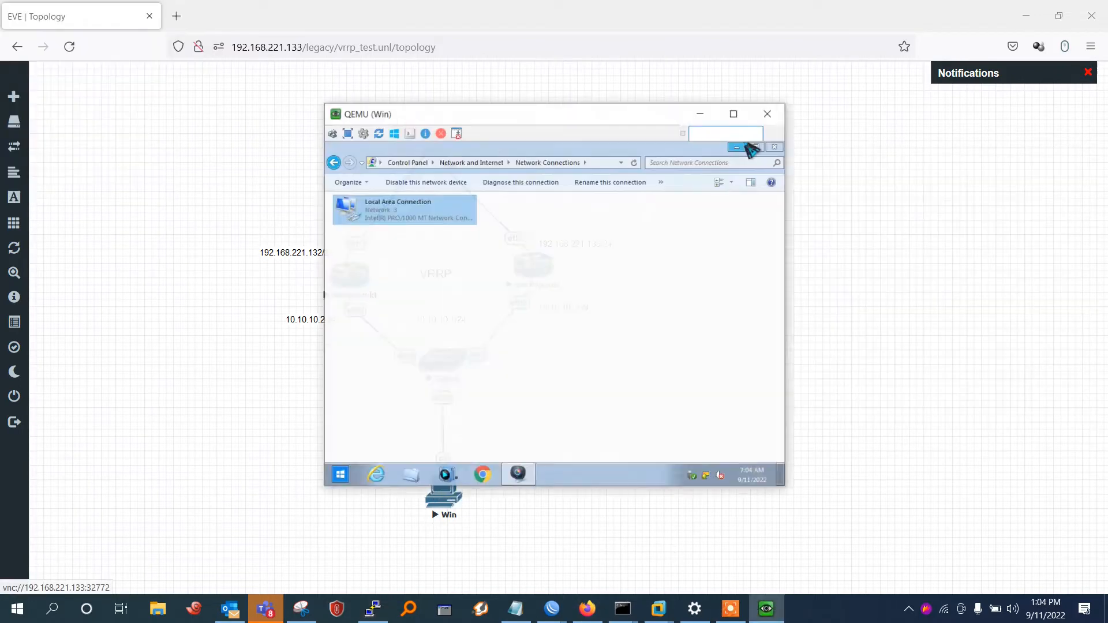
{"action": "left_click_drag", "start_coordinate": [462, 116], "coordinate": [627, 101]}
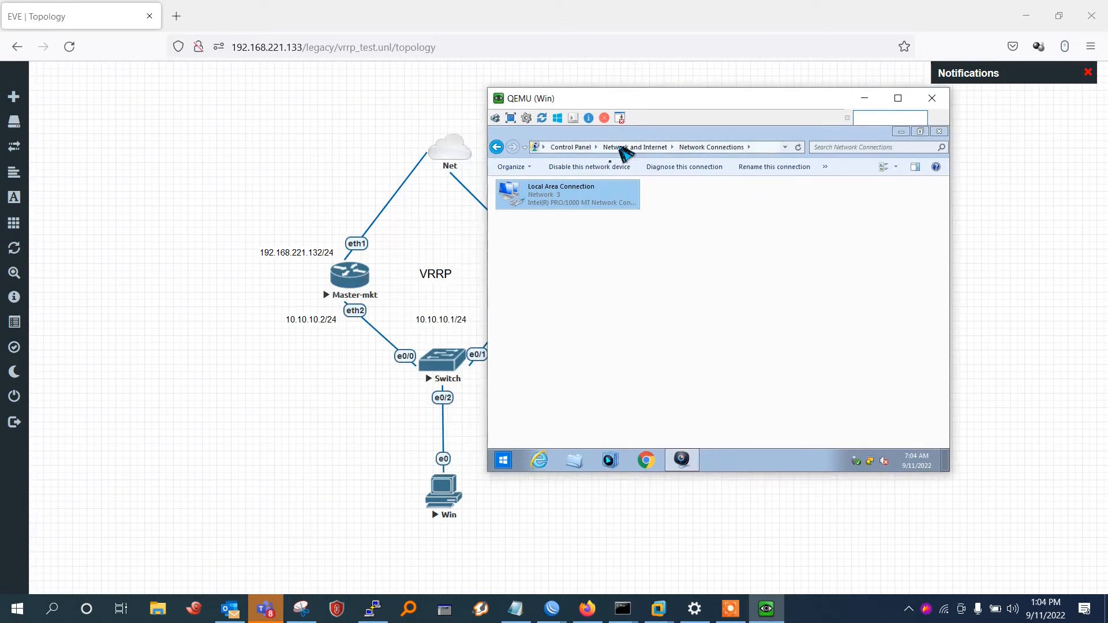
{"action": "left_click", "coordinate": [939, 131]}
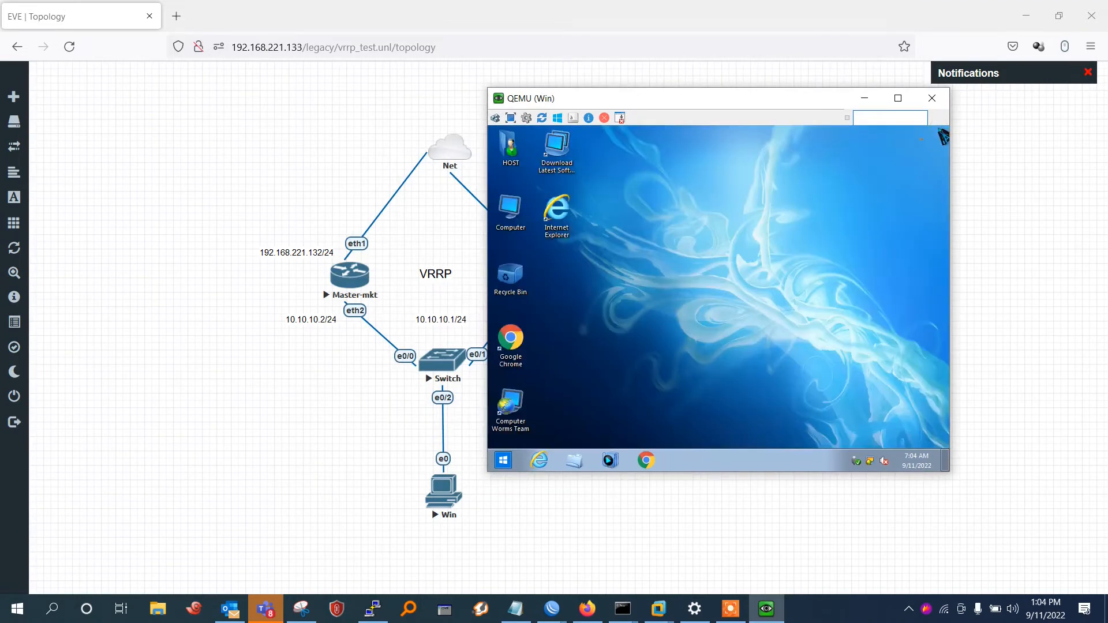
{"action": "left_click", "coordinate": [504, 460]}
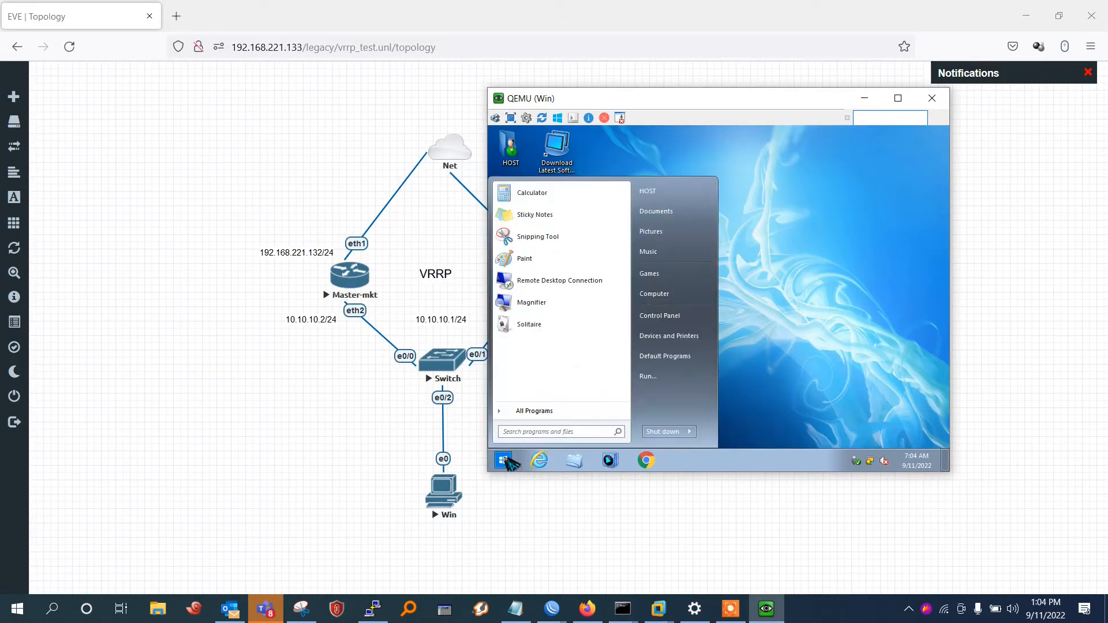
{"action": "type", "text": "cmd"}
{"action": "key", "text": "Return"}
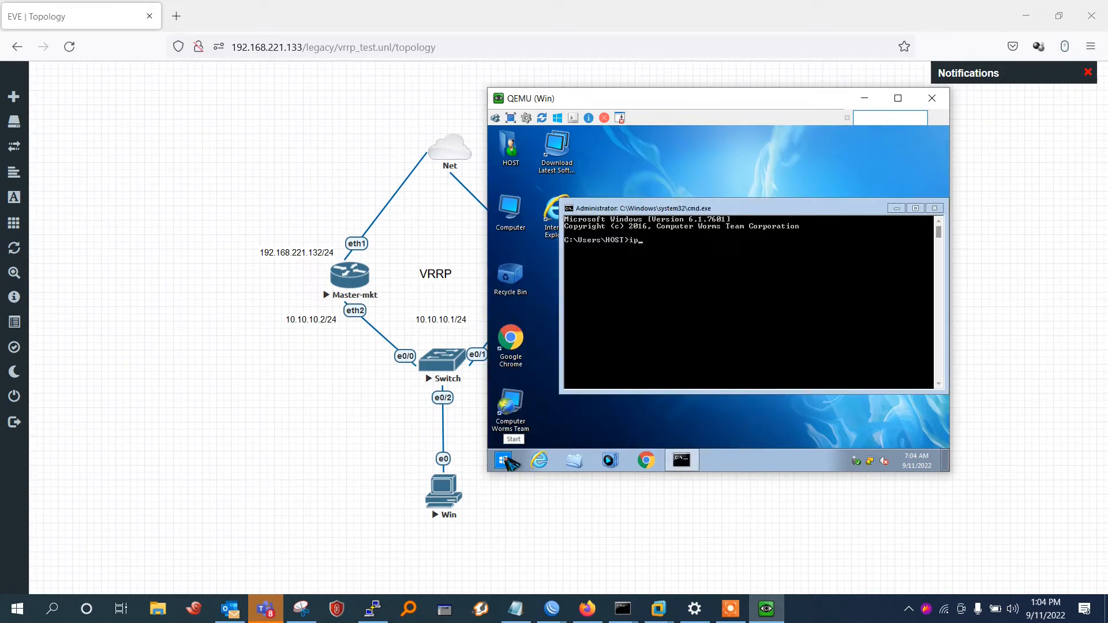
Step: Run ipconfig on the Windows client and examine the Local Area Connection's IP address and default gateway
{"action": "key", "text": "Return"}
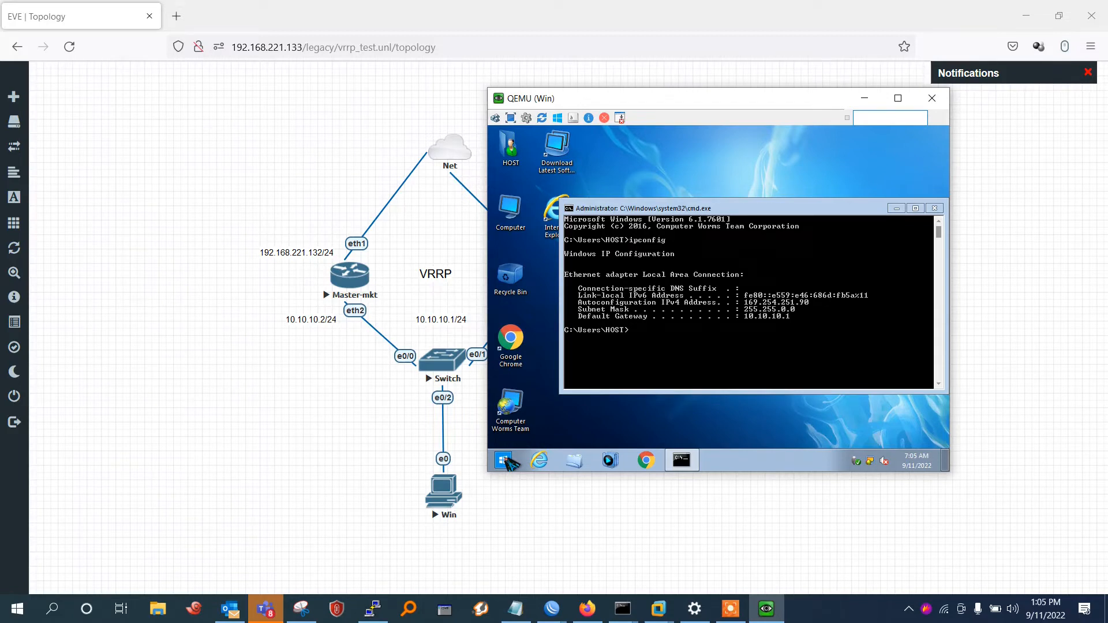
{"action": "key", "text": "Return"}
{"action": "key", "text": "Return"}
{"action": "key", "text": "Return"}
{"action": "key", "text": "Return"}
{"action": "key", "text": "Return"}
{"action": "key", "text": "Return"}
{"action": "key", "text": "Return"}
{"action": "key", "text": "Return"}
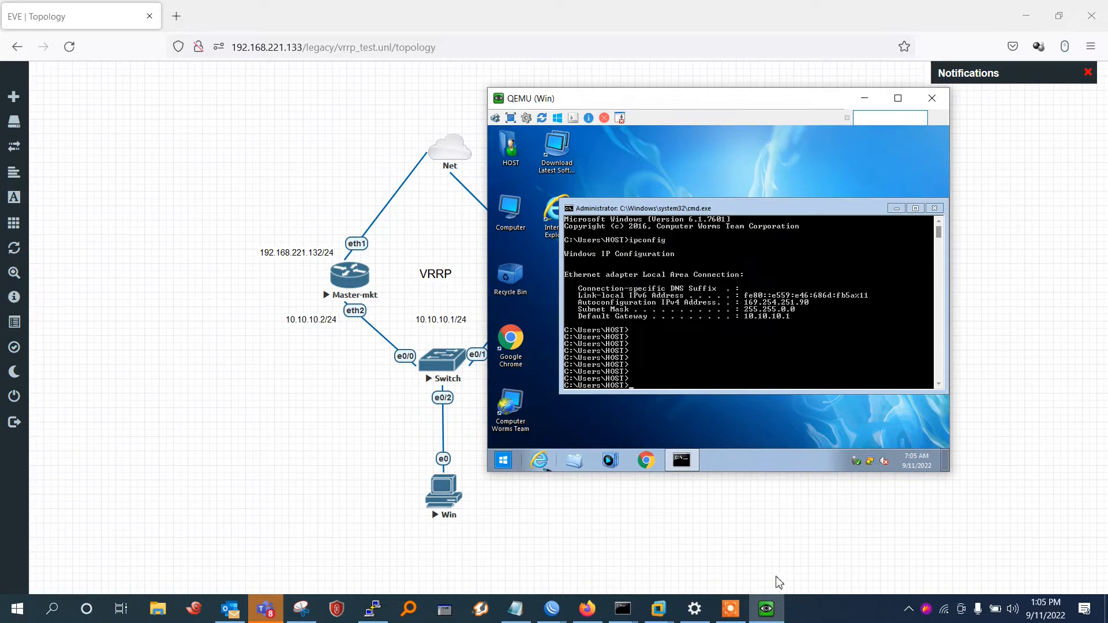
Step: Disable and re-enable the Windows client's Local Area Connection, and dismiss the IP address conflict error
{"action": "right_click", "coordinate": [872, 462]}
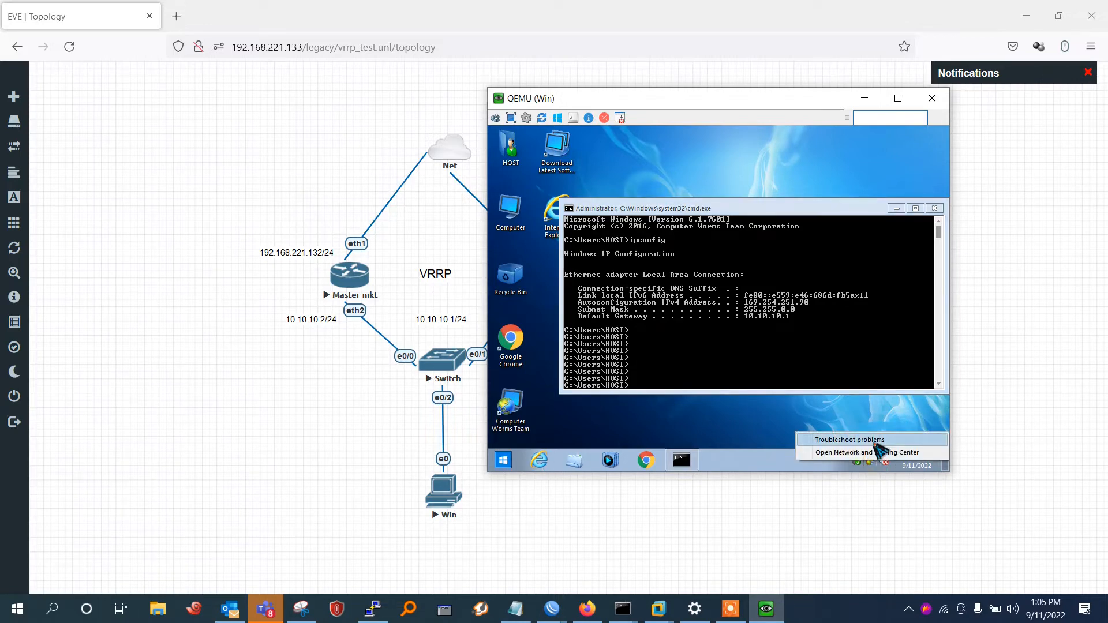
{"action": "left_click", "coordinate": [869, 453]}
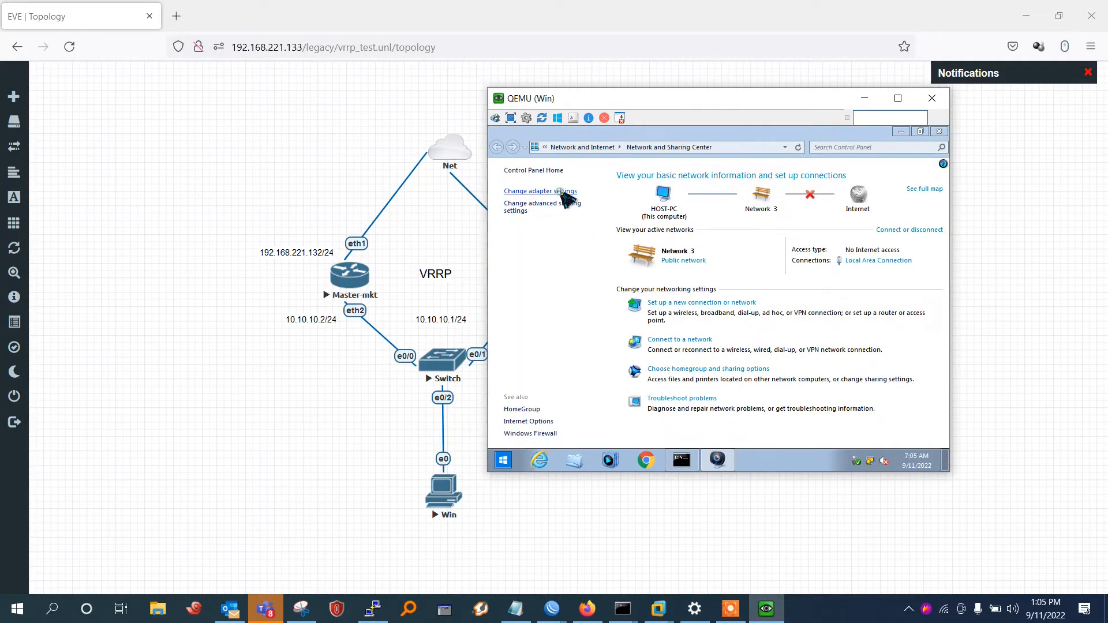
{"action": "left_click", "coordinate": [569, 193]}
{"action": "left_click", "coordinate": [570, 197]}
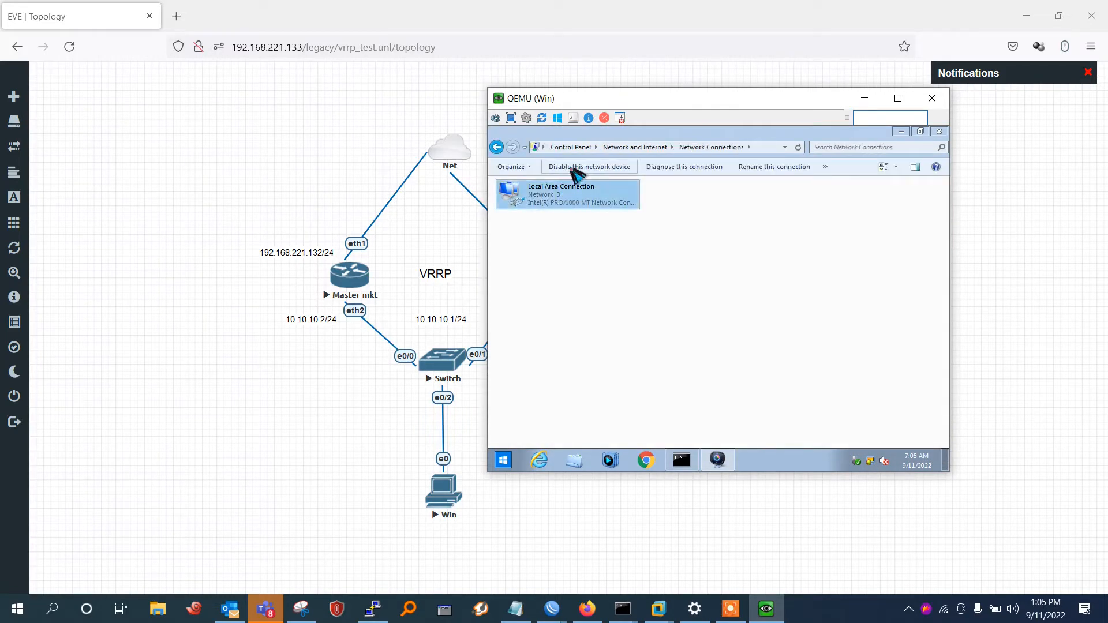
{"action": "left_click", "coordinate": [571, 168]}
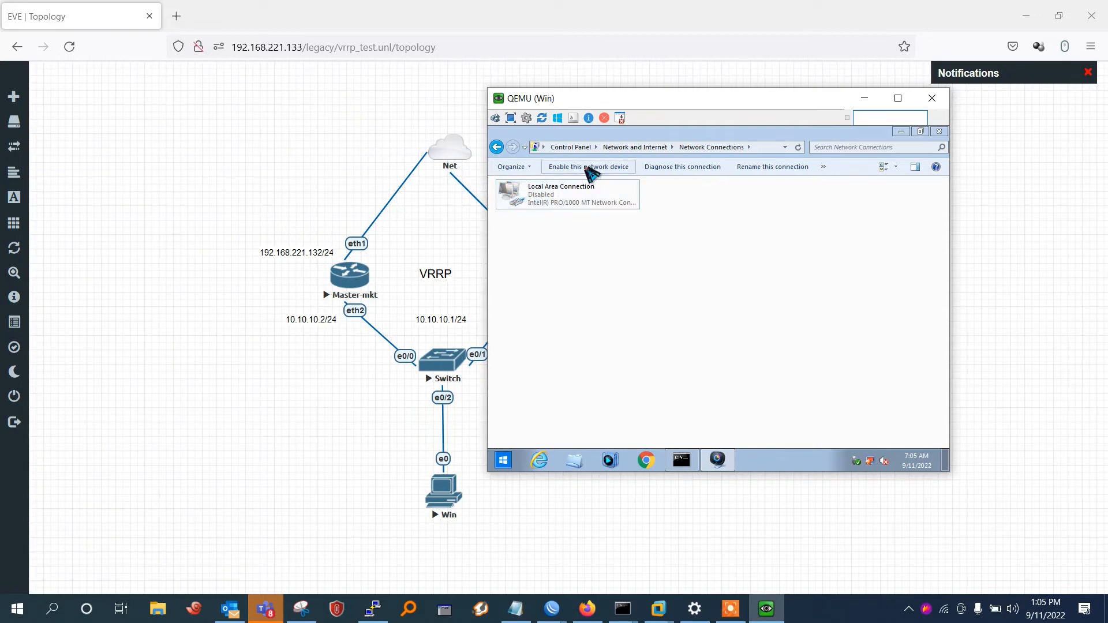
{"action": "left_click", "coordinate": [590, 167]}
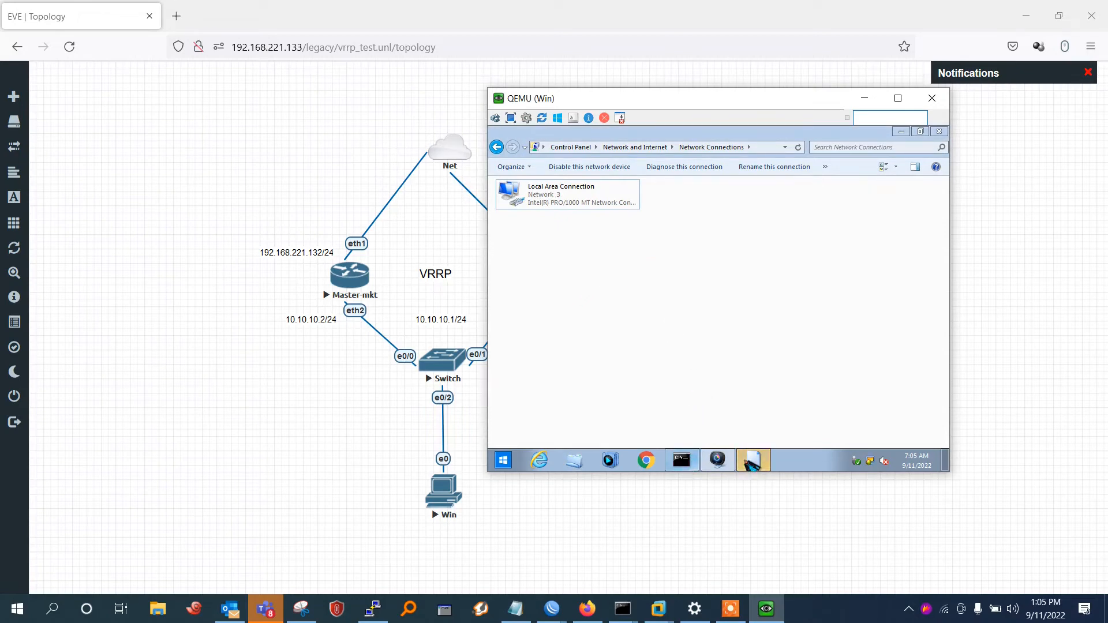
{"action": "left_click", "coordinate": [753, 460]}
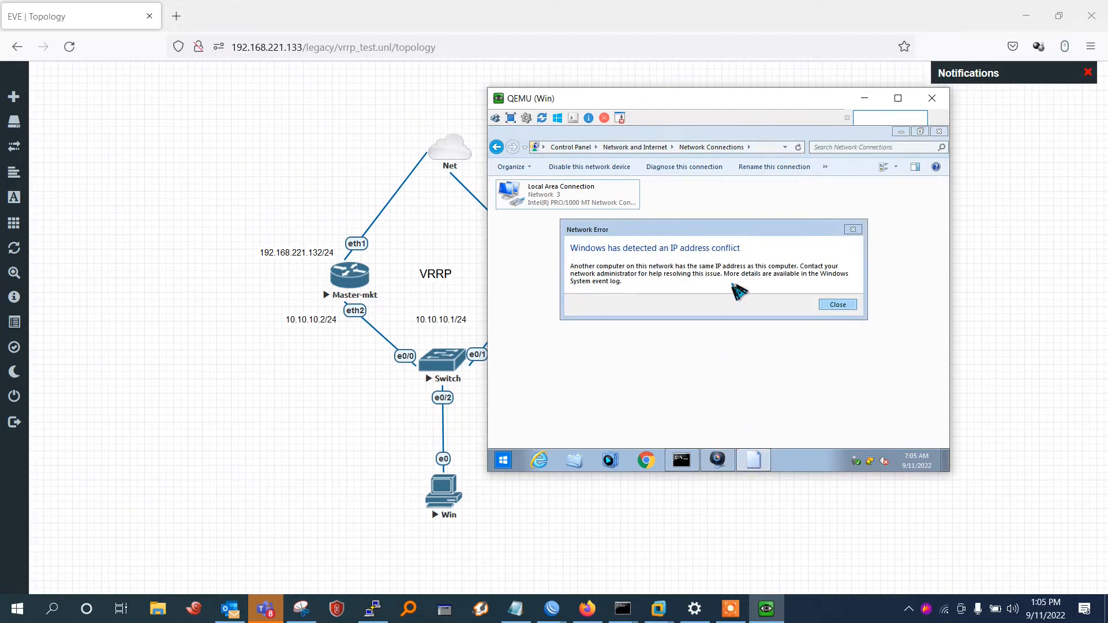
{"action": "left_click", "coordinate": [840, 305]}
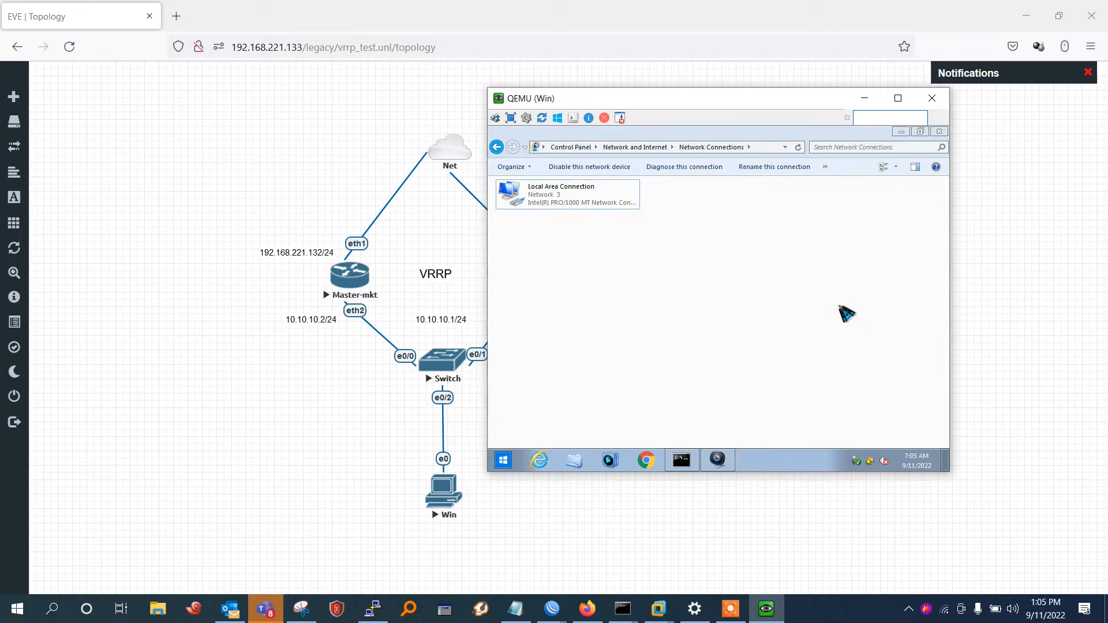
Step: Switch to the Master router in WinBox and examine the gateway and DNS settings of its 10.10.10.0/24 DHCP network
{"action": "left_click", "coordinate": [552, 612]}
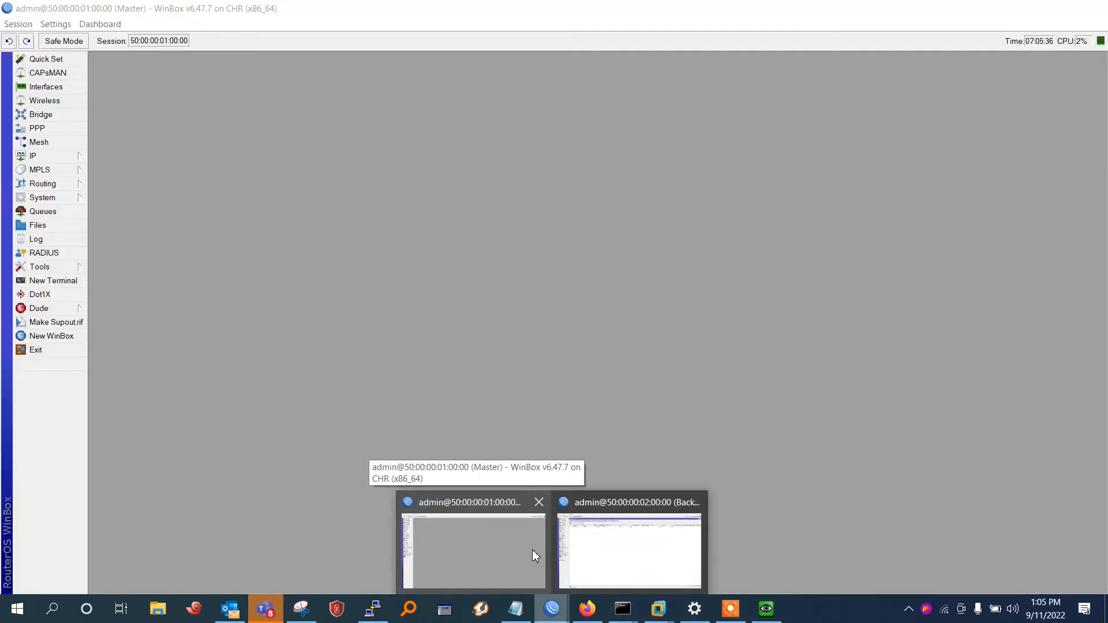
{"action": "left_click", "coordinate": [529, 550]}
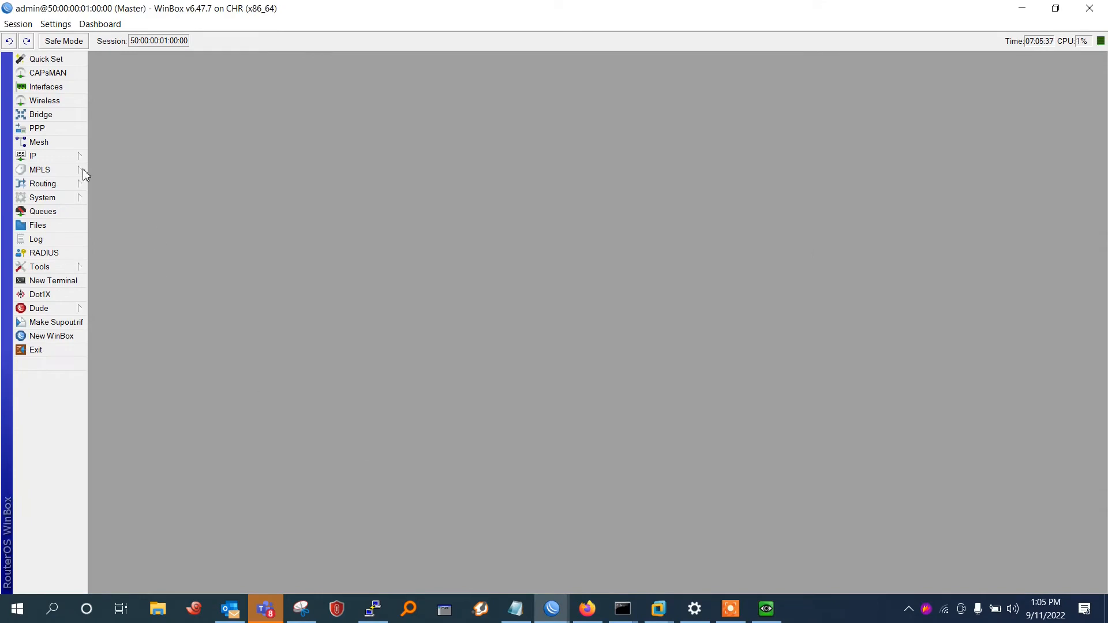
{"action": "left_click", "coordinate": [64, 157]}
{"action": "left_click", "coordinate": [132, 249]}
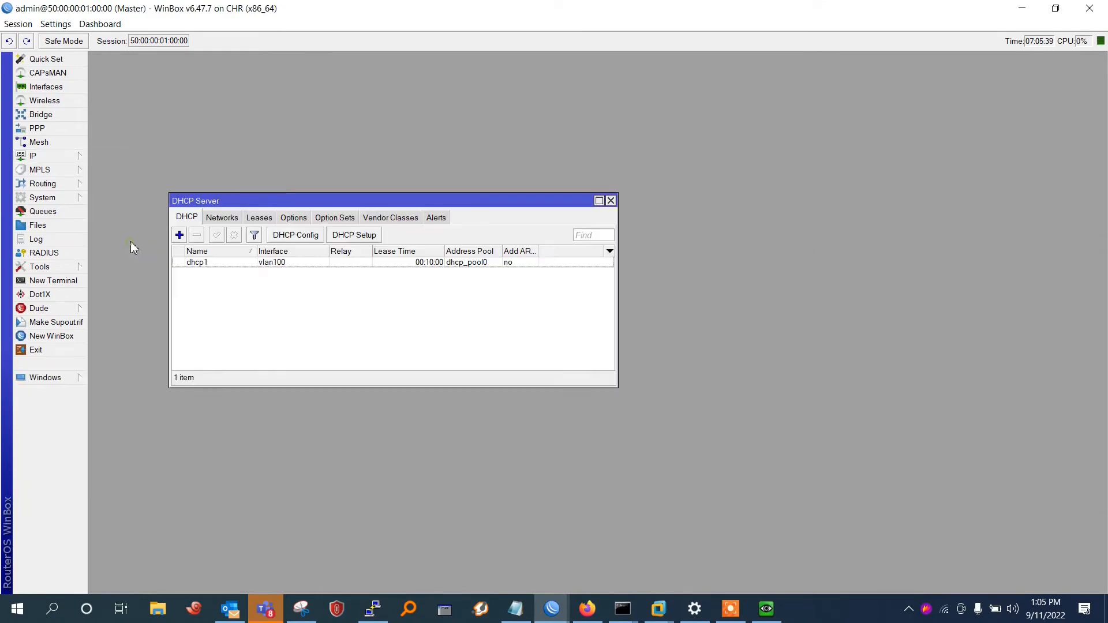
{"action": "left_click", "coordinate": [222, 218]}
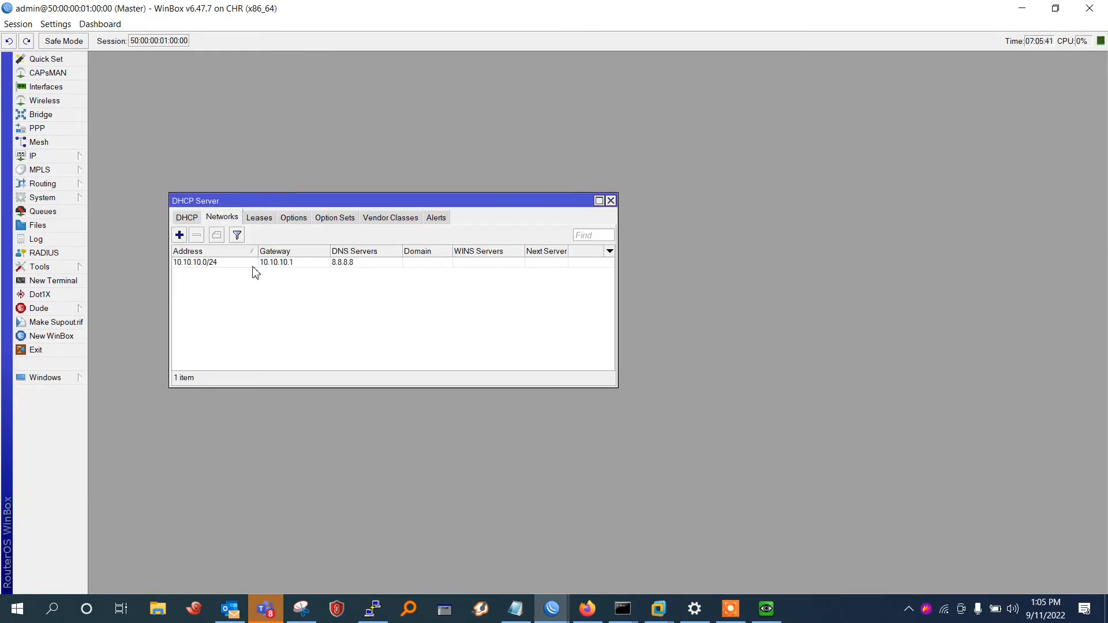
{"action": "double_click", "coordinate": [252, 265]}
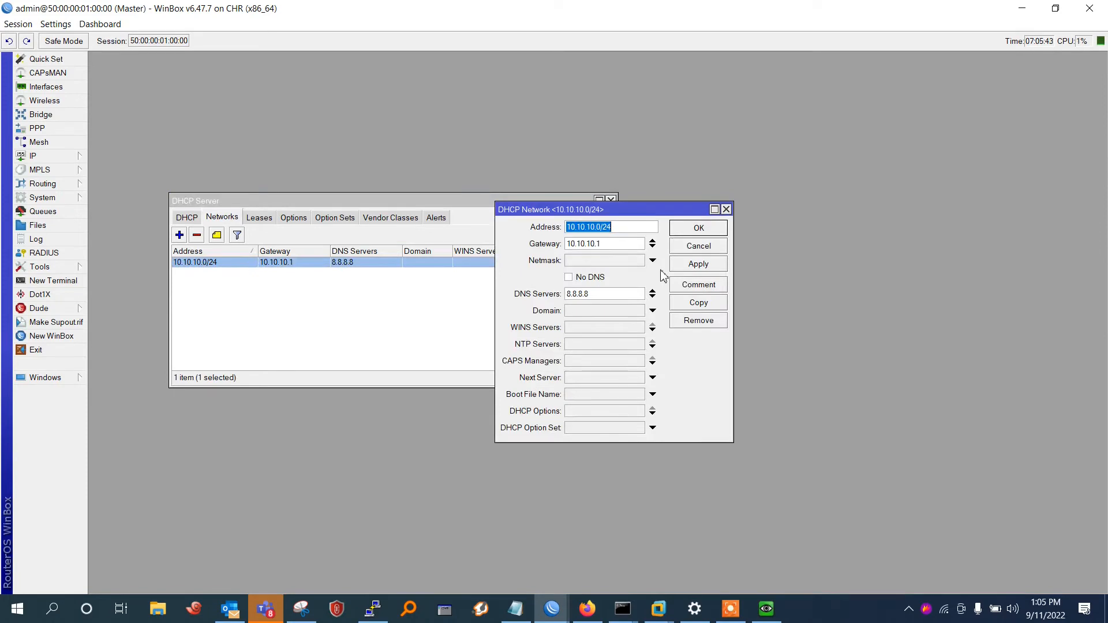
{"action": "left_click", "coordinate": [713, 228]}
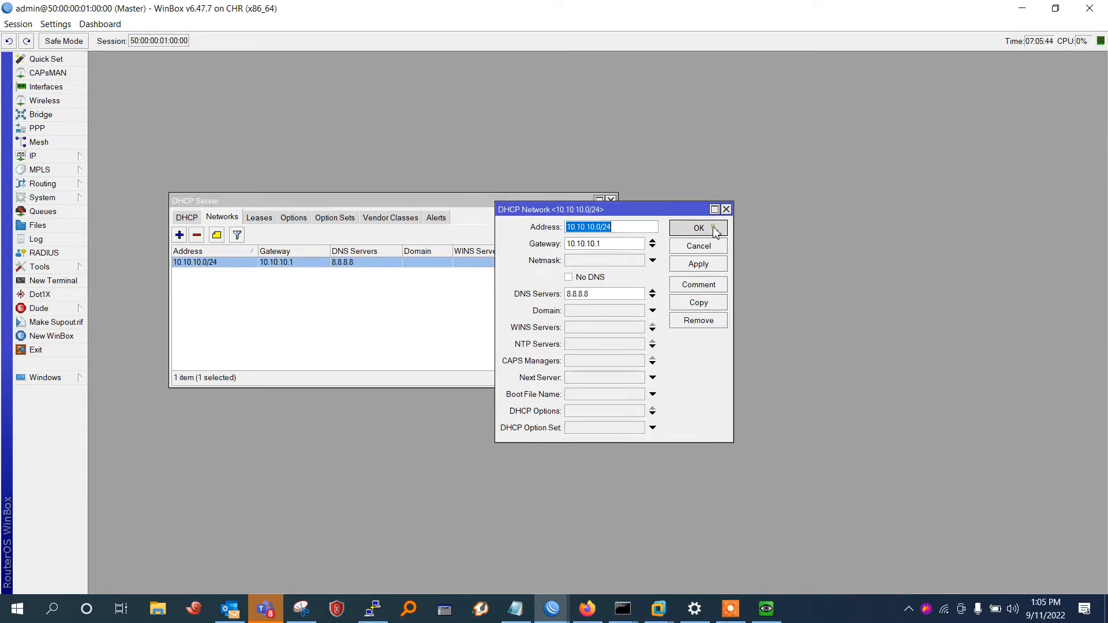
Step: Set Insert Queue Before to bottom for the Master router's dhcp1 server and save the change
{"action": "left_click", "coordinate": [267, 223]}
{"action": "left_click", "coordinate": [186, 222]}
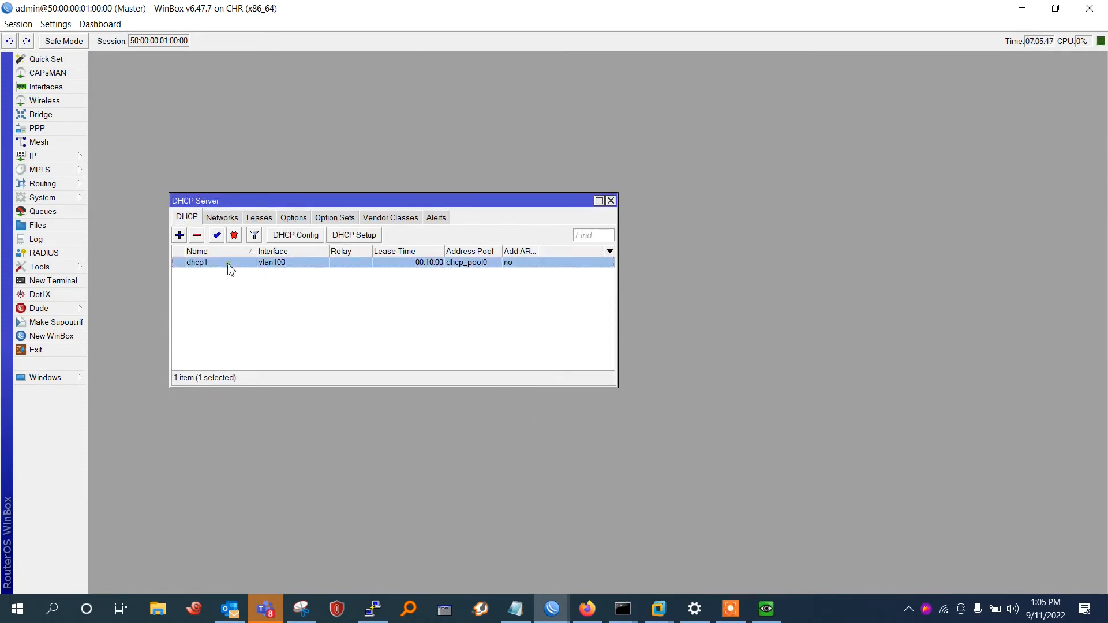
{"action": "double_click", "coordinate": [230, 263]}
{"action": "left_click", "coordinate": [801, 162]}
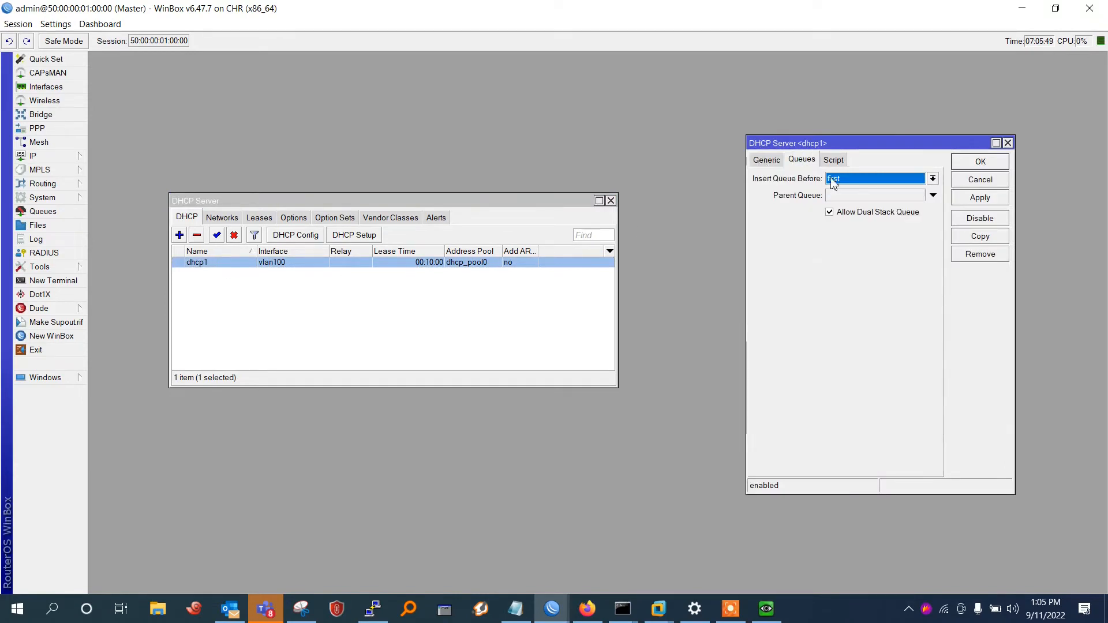
{"action": "left_click", "coordinate": [835, 180]}
{"action": "left_click", "coordinate": [838, 191]}
{"action": "left_click", "coordinate": [974, 198]}
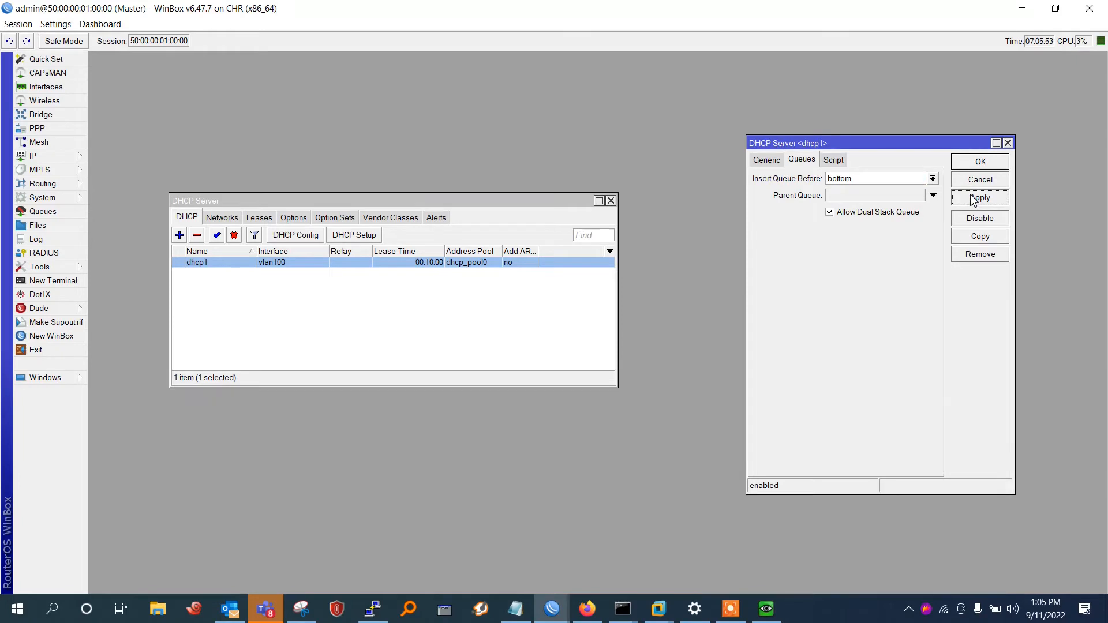
{"action": "left_click", "coordinate": [976, 162]}
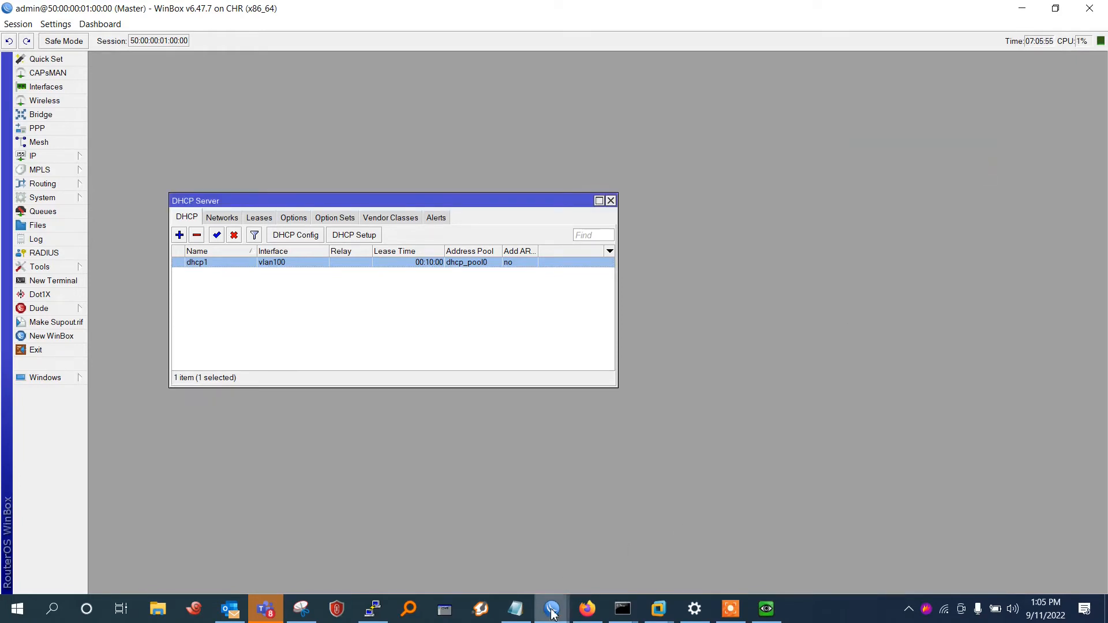
Step: Switch to the Backup_mkt router and set Insert Queue Before to bottom for its dhcp1 server, saving the change
{"action": "mouse_move", "coordinate": [552, 608]}
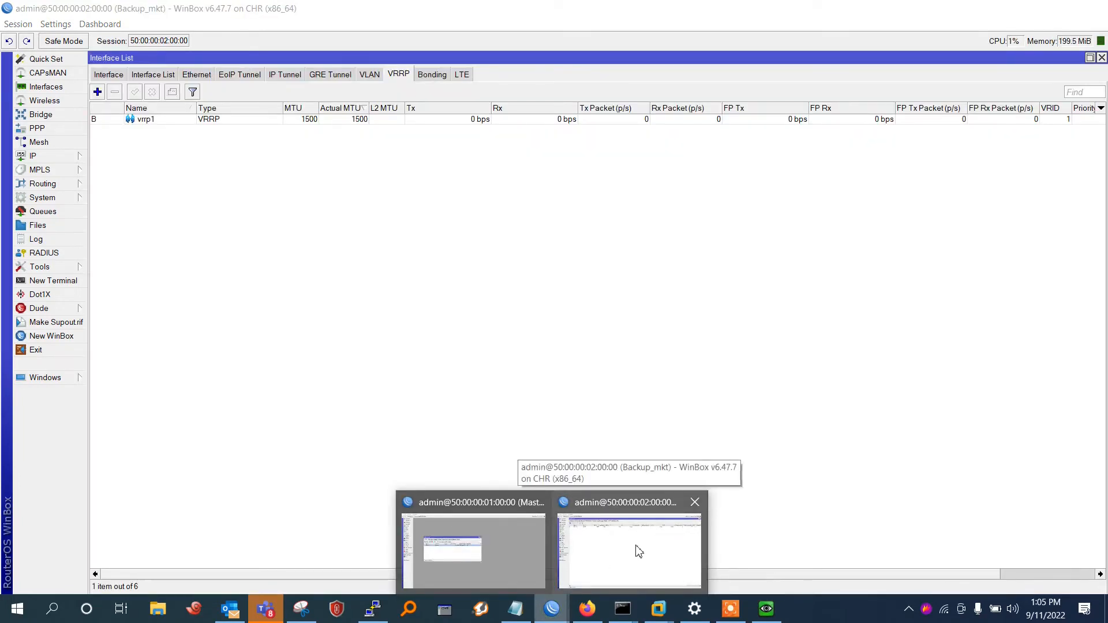
{"action": "left_click", "coordinate": [635, 555]}
{"action": "left_click", "coordinate": [54, 156]}
{"action": "left_click", "coordinate": [147, 243]}
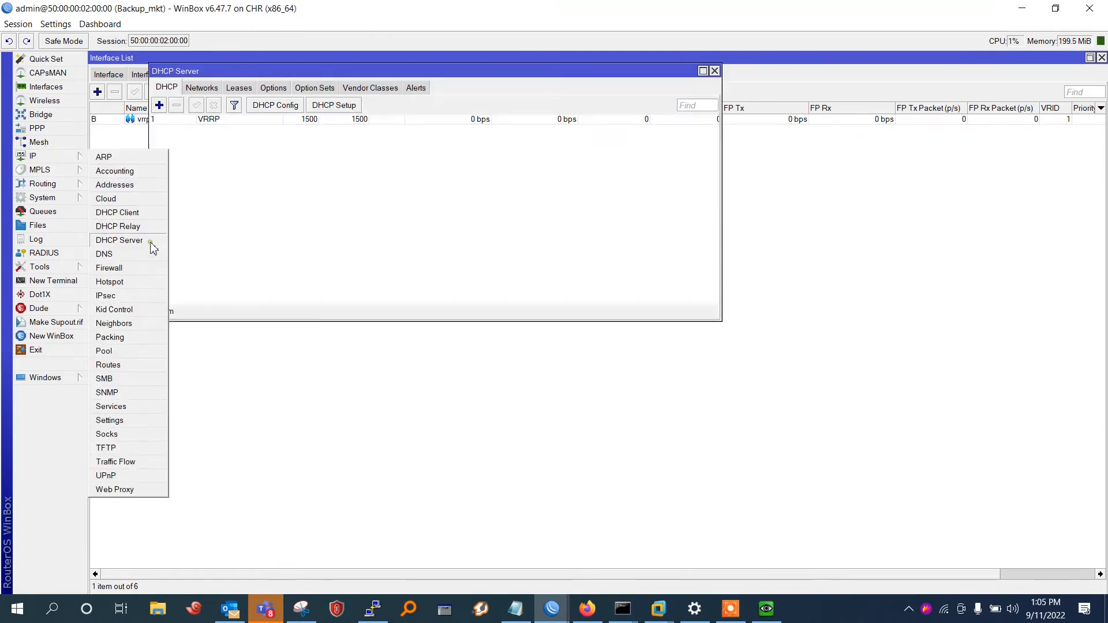
{"action": "left_click", "coordinate": [273, 89]}
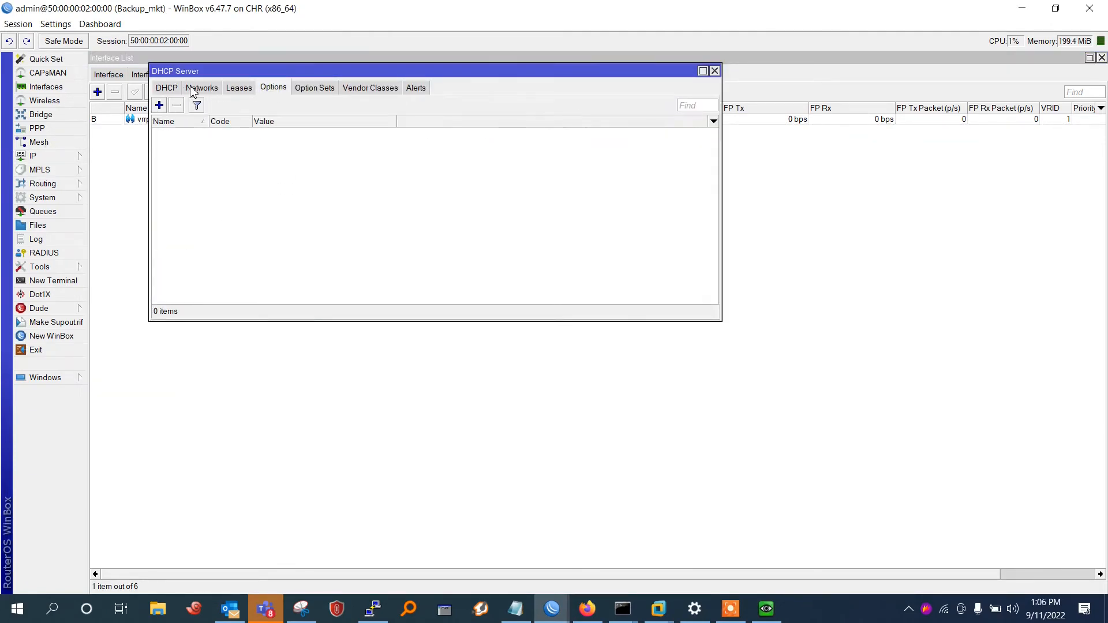
{"action": "left_click", "coordinate": [172, 89]}
{"action": "double_click", "coordinate": [252, 134]}
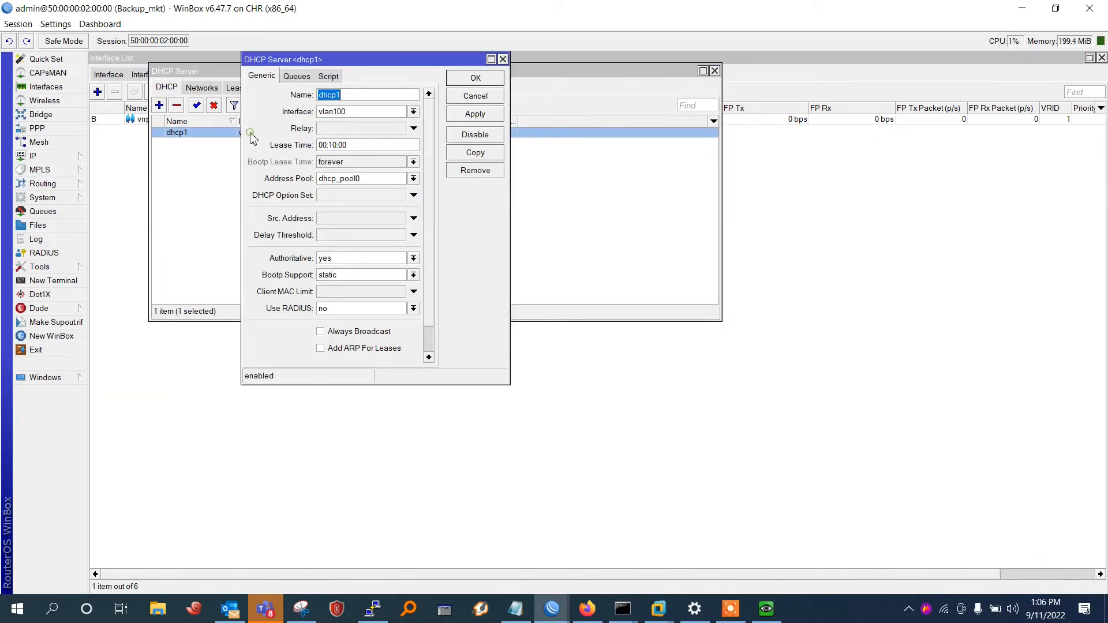
{"action": "left_click", "coordinate": [297, 77]}
{"action": "left_click", "coordinate": [328, 76]}
{"action": "left_click", "coordinate": [297, 76]}
{"action": "left_click", "coordinate": [326, 95]}
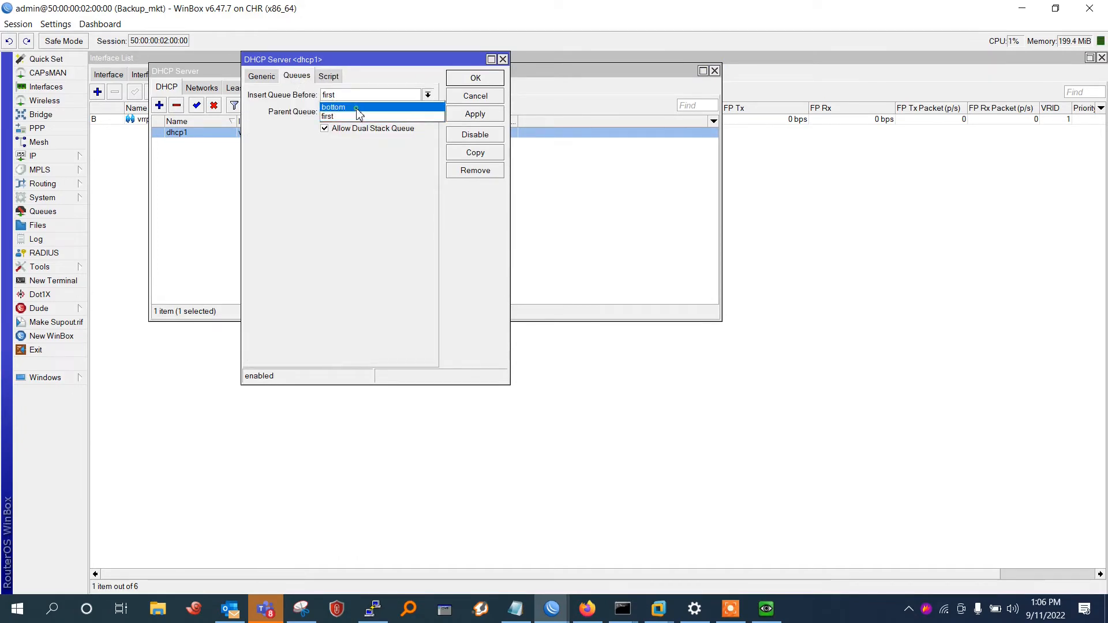
{"action": "left_click", "coordinate": [356, 108]}
{"action": "left_click", "coordinate": [484, 113]}
{"action": "left_click", "coordinate": [482, 80]}
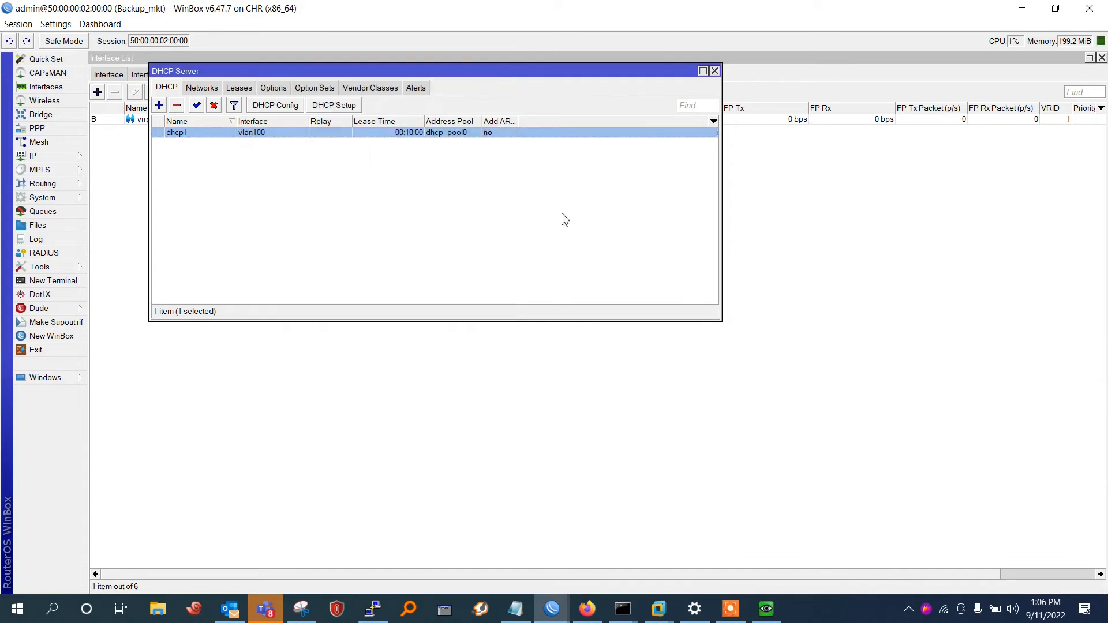
Step: Return to the Windows client, disable and re-enable its Local Area Connection, and run ipconfig in the command prompt
{"action": "left_click", "coordinate": [766, 609]}
{"action": "left_click", "coordinate": [580, 207]}
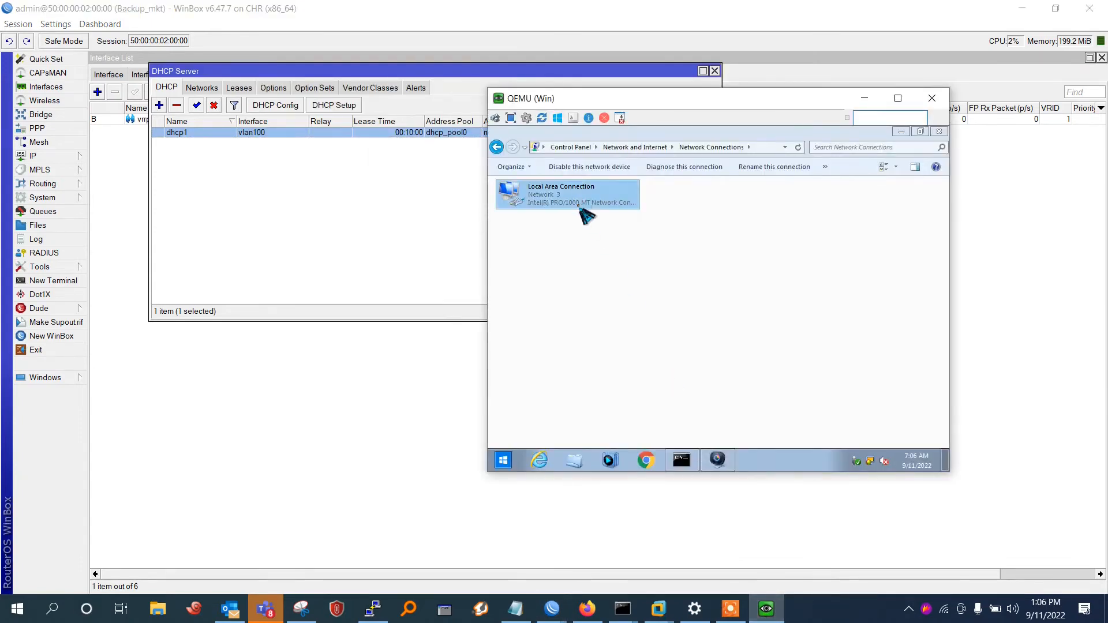
{"action": "right_click", "coordinate": [579, 208]}
{"action": "key", "text": "Escape"}
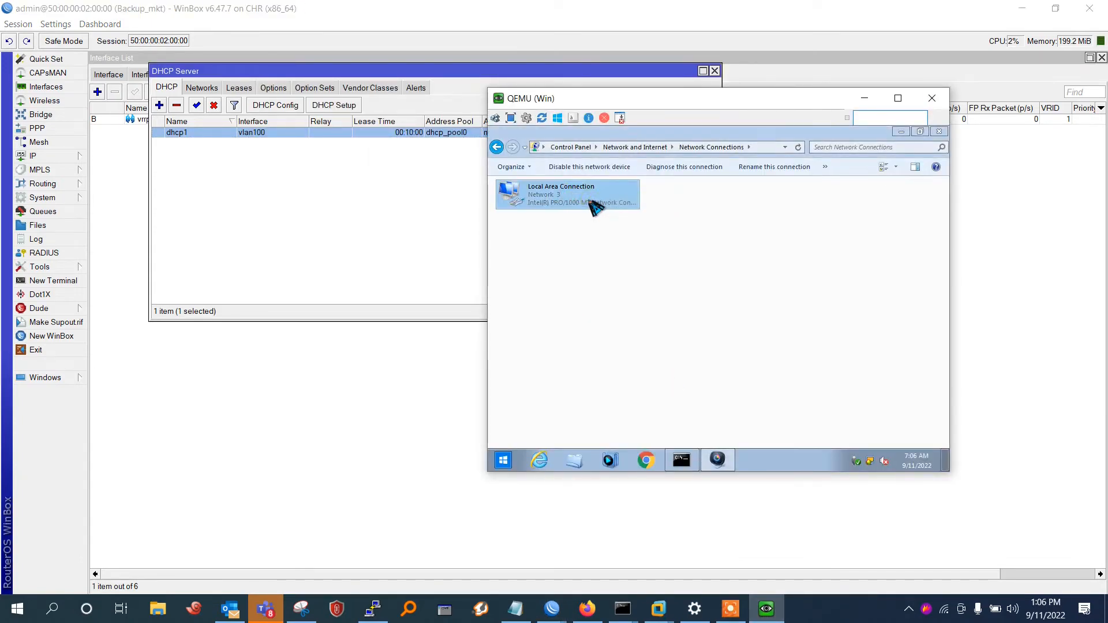
{"action": "right_click", "coordinate": [559, 191]}
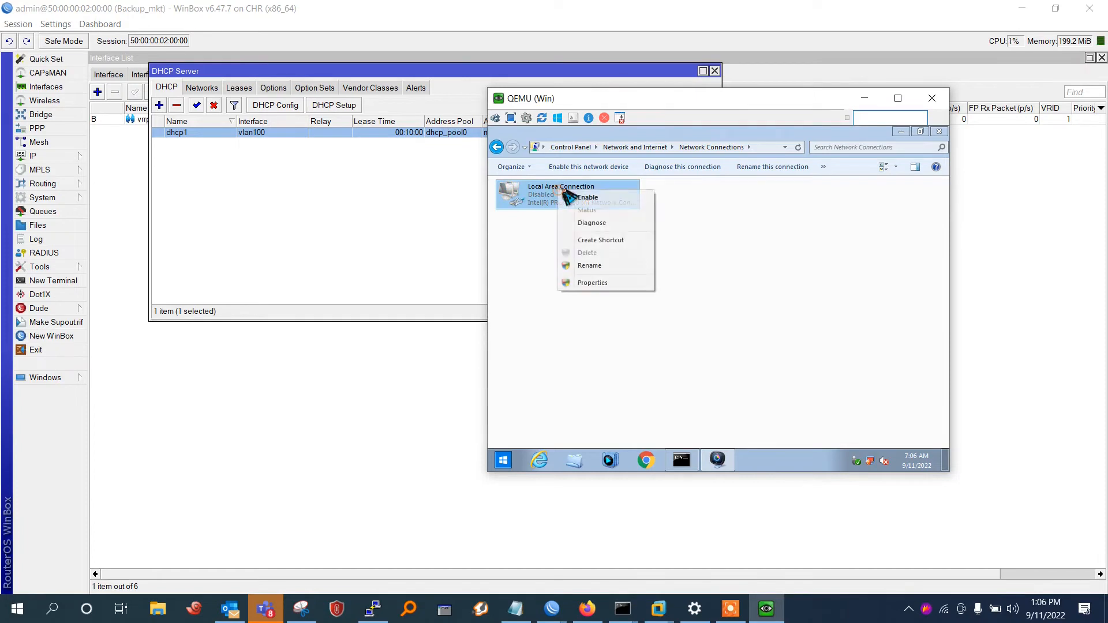
{"action": "left_click", "coordinate": [584, 198]}
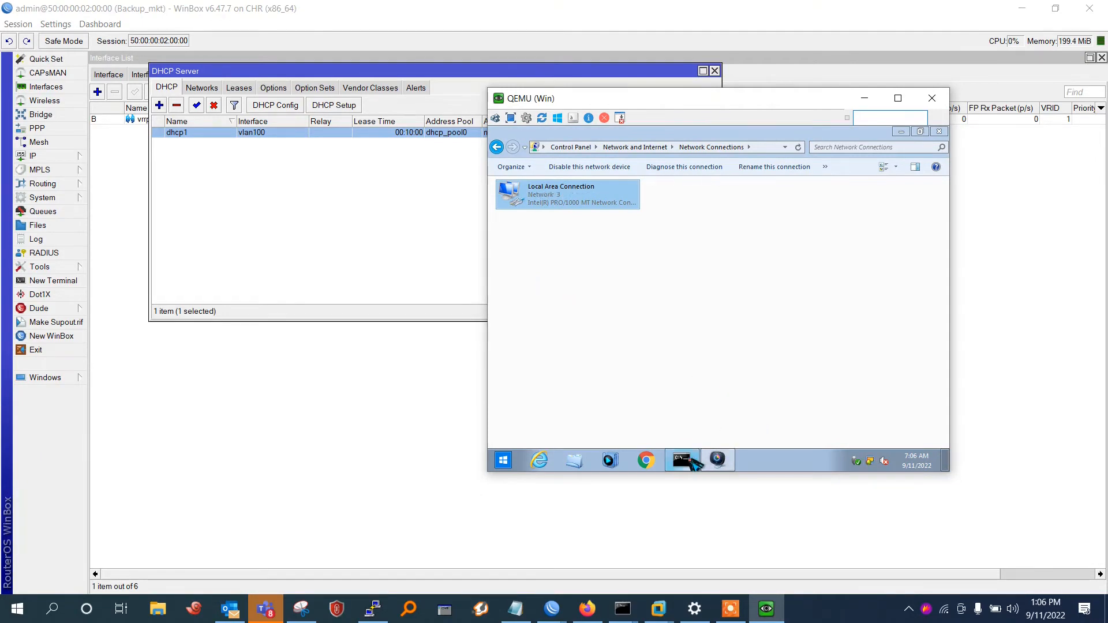
{"action": "left_click", "coordinate": [687, 460]}
{"action": "key", "text": "Return"}
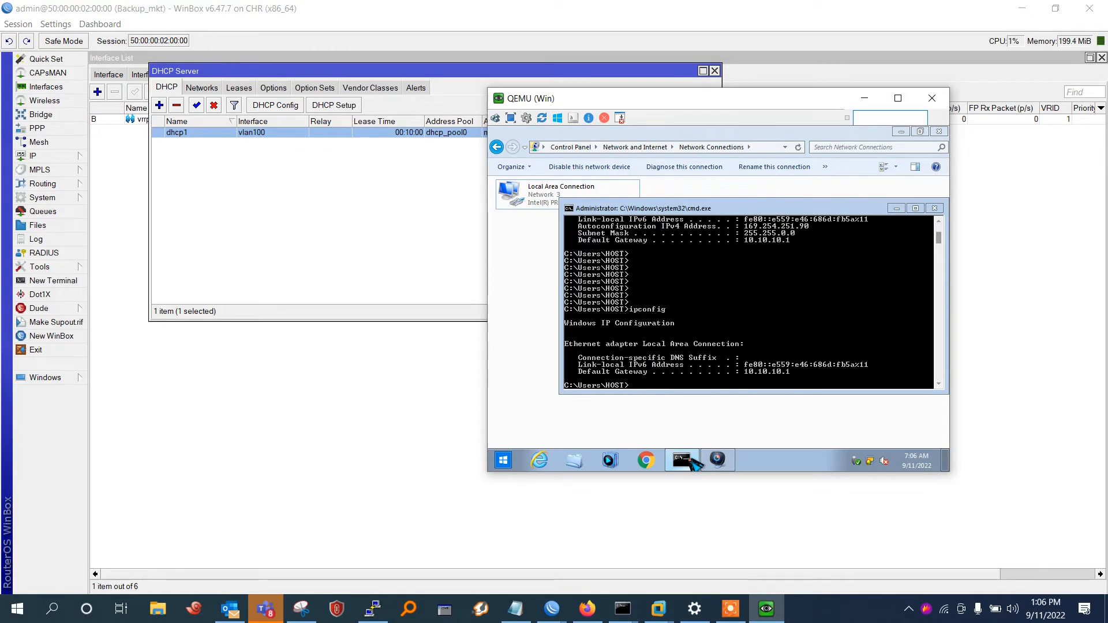
Step: Recheck the Windows client's addressing with ipconfig and test the gateway with ping 10.10.10.1, stopping the ping early
{"action": "key", "text": "Up"}
{"action": "key", "text": "Return"}
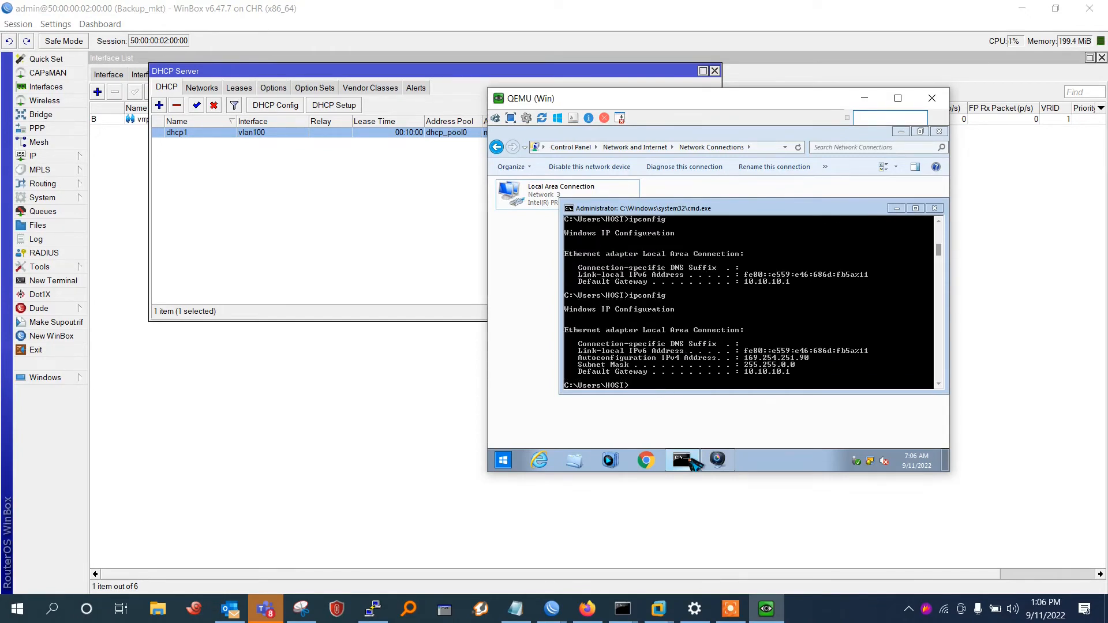
{"action": "key", "text": "Return"}
{"action": "key", "text": "Up"}
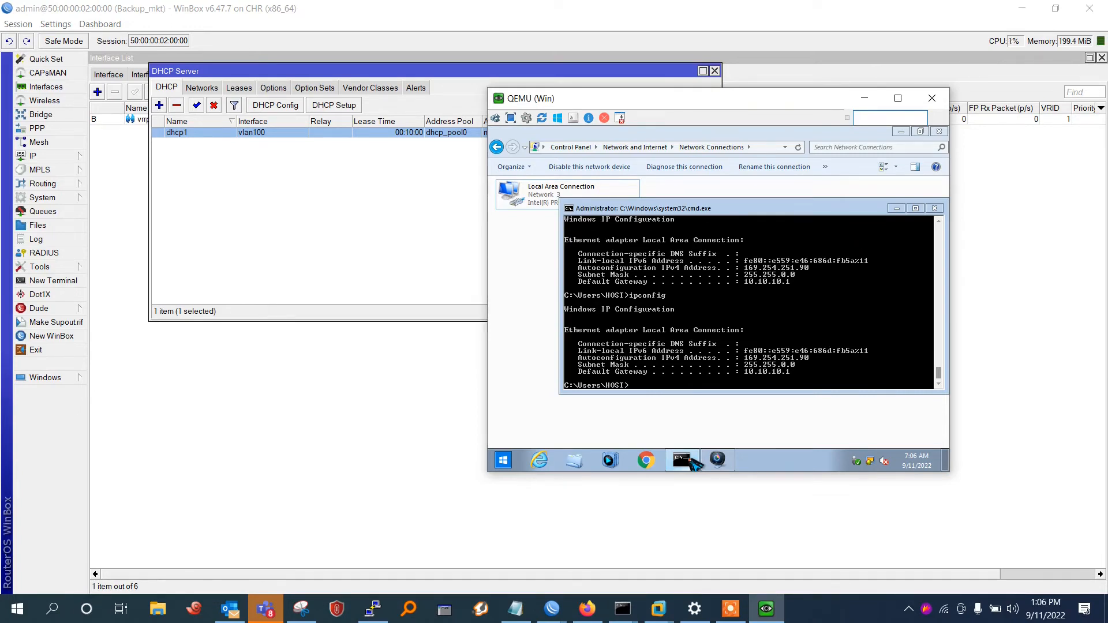
{"action": "key", "text": "Return"}
{"action": "type", "text": "ping 10.10.10.1"}
{"action": "key", "text": "Return"}
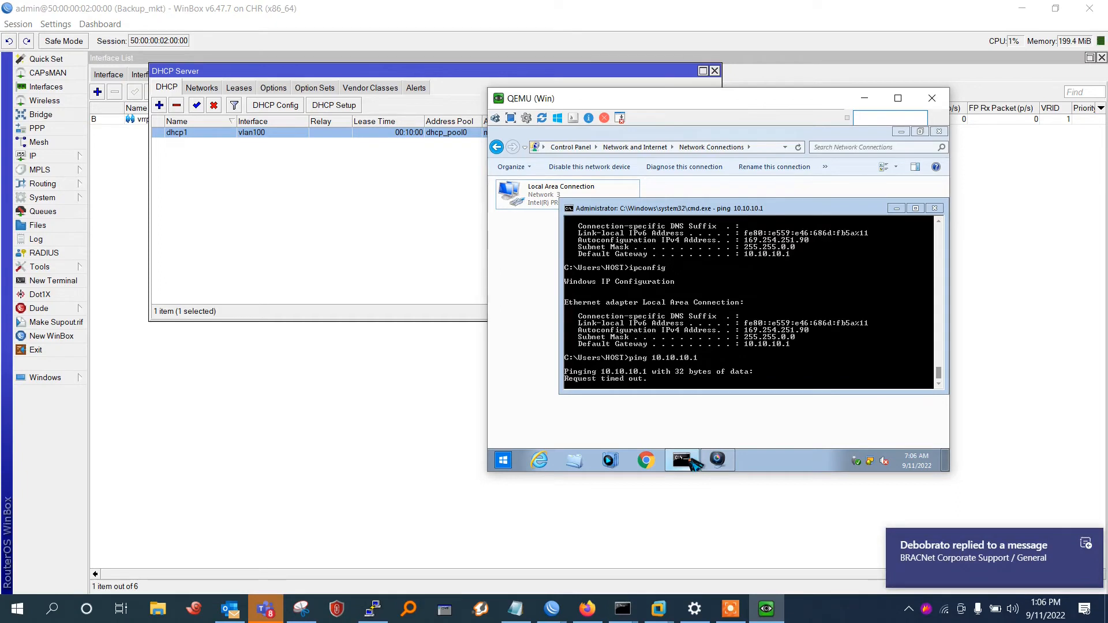
{"action": "key", "text": "ctrl+c"}
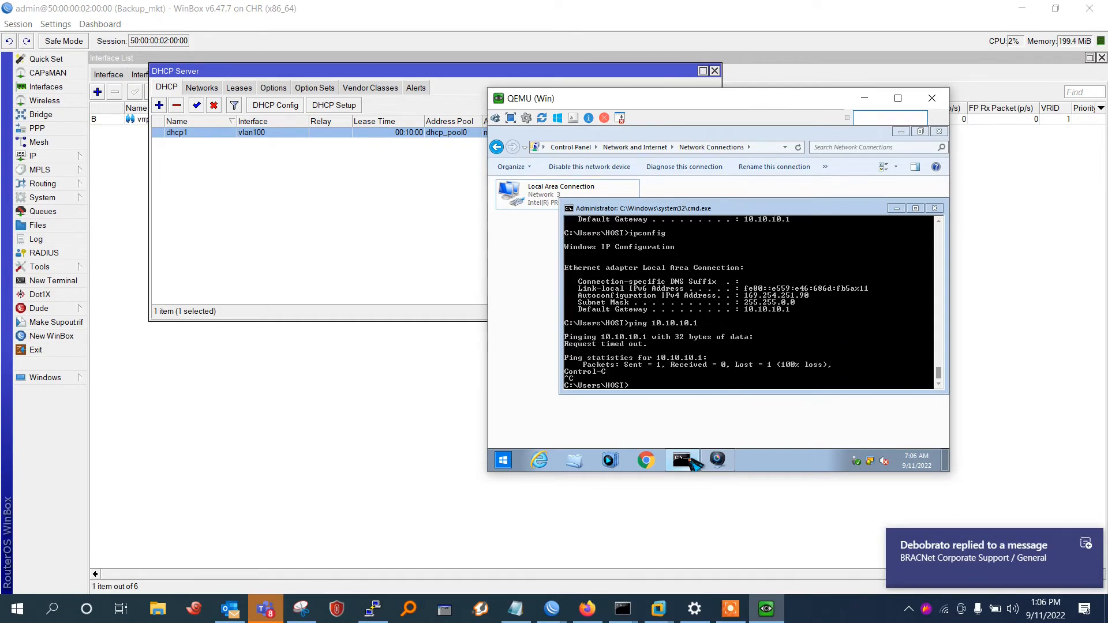
{"action": "key", "text": "Up"}
{"action": "key", "text": "Up"}
{"action": "key", "text": "Return"}
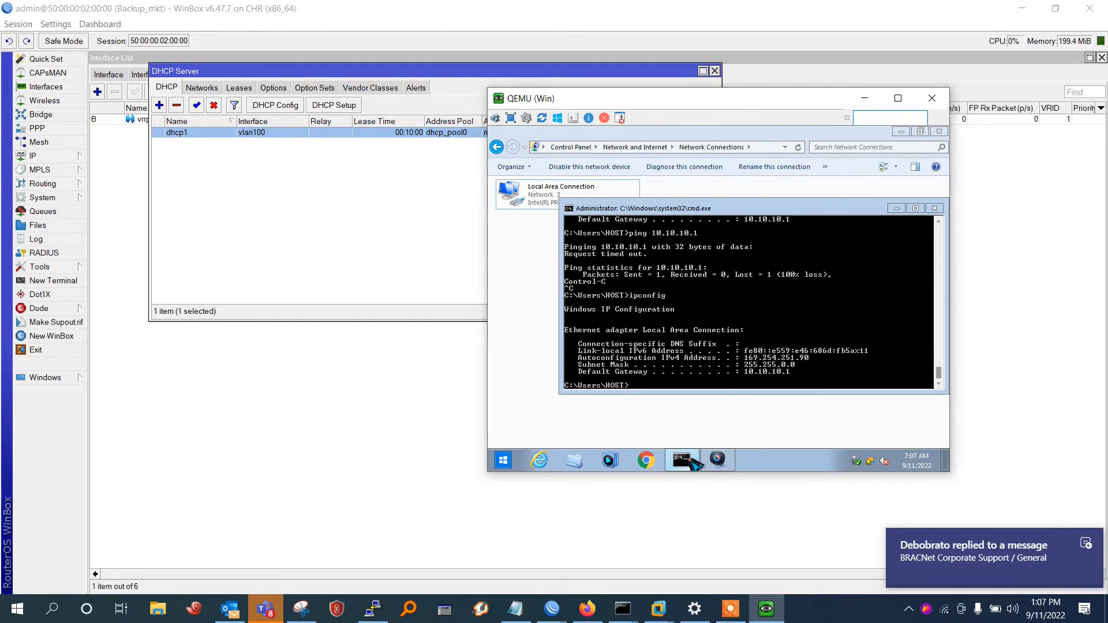
{"action": "key", "text": "Return"}
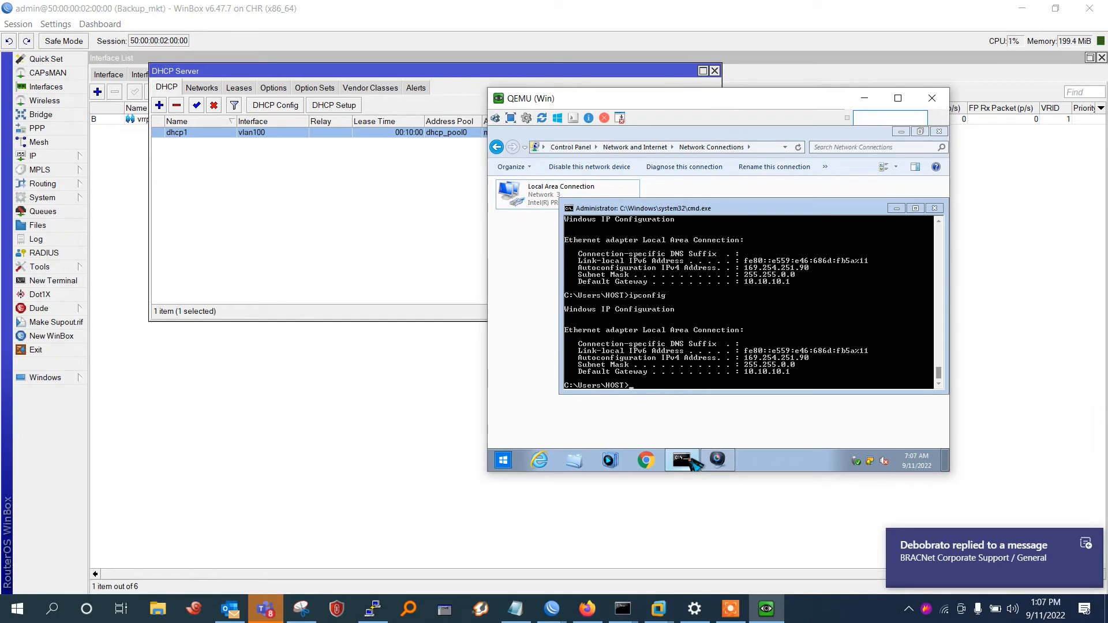
Step: Set the Local Area Connection's TCP/IPv4 properties to obtain both the IP address and DNS server address automatically
{"action": "double_click", "coordinate": [553, 207]}
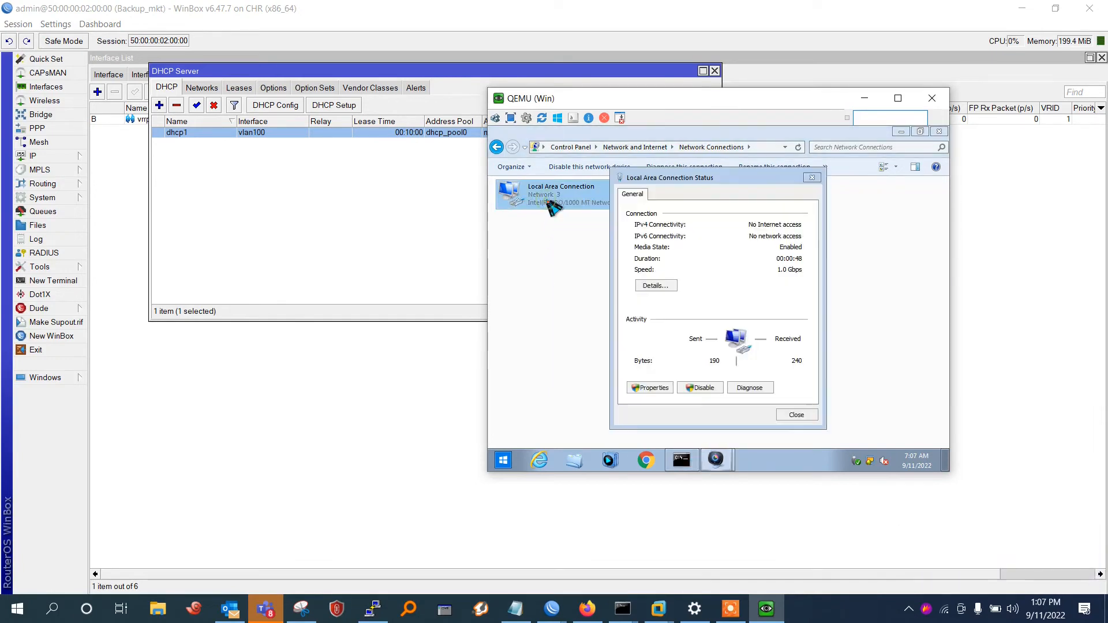
{"action": "left_click", "coordinate": [650, 388]}
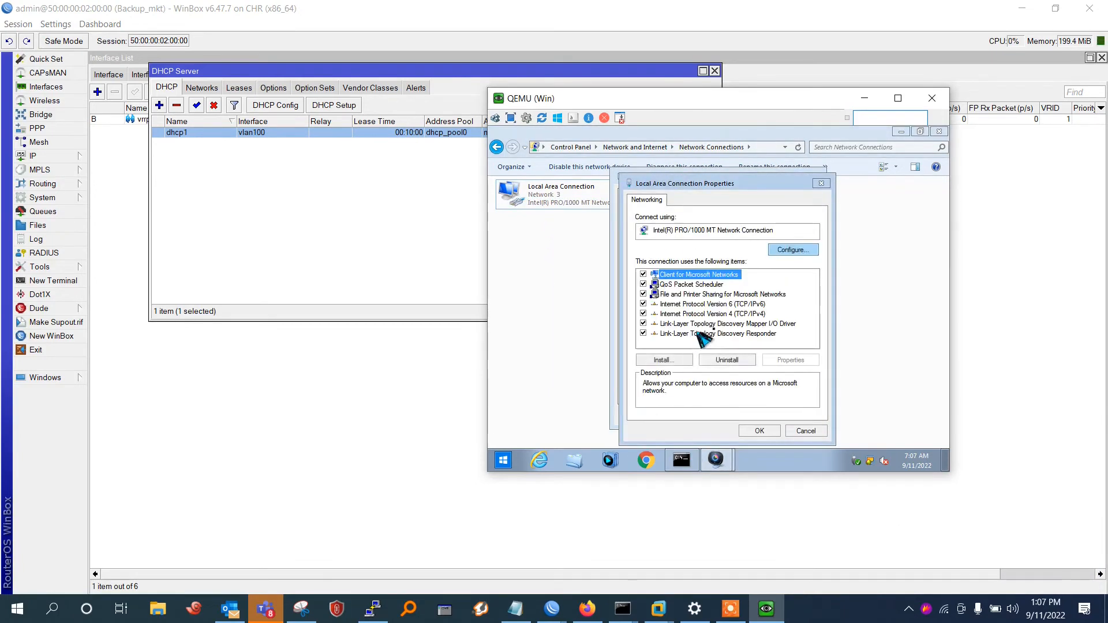
{"action": "left_click", "coordinate": [728, 314]}
{"action": "left_click", "coordinate": [791, 360]}
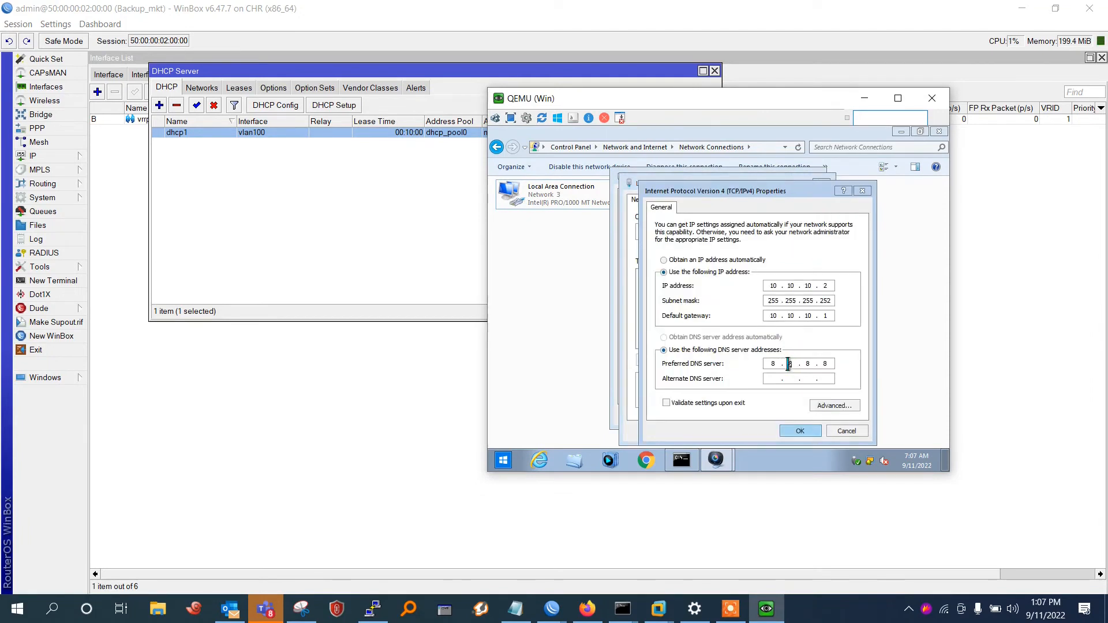
{"action": "left_click", "coordinate": [664, 260]}
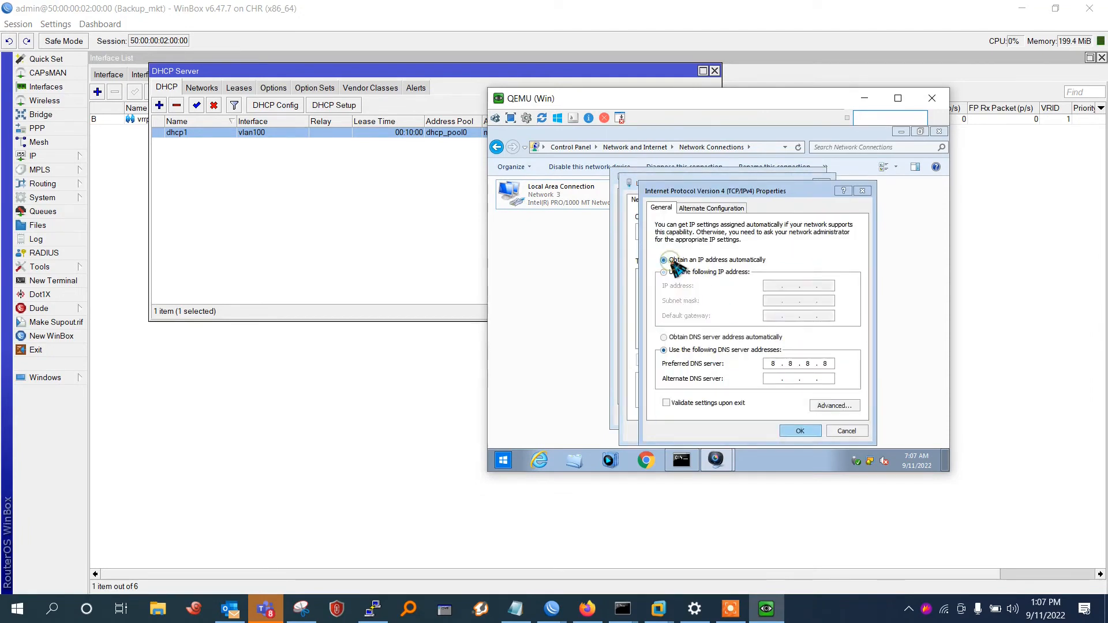
{"action": "left_click", "coordinate": [679, 338]}
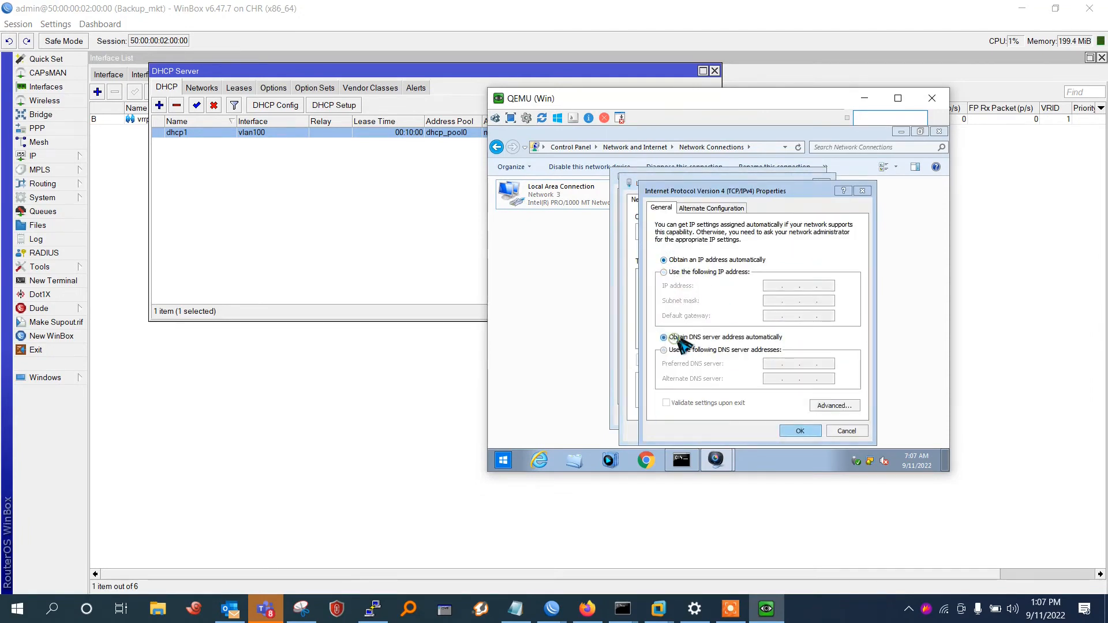
{"action": "left_click", "coordinate": [818, 433]}
{"action": "left_click", "coordinate": [771, 433]}
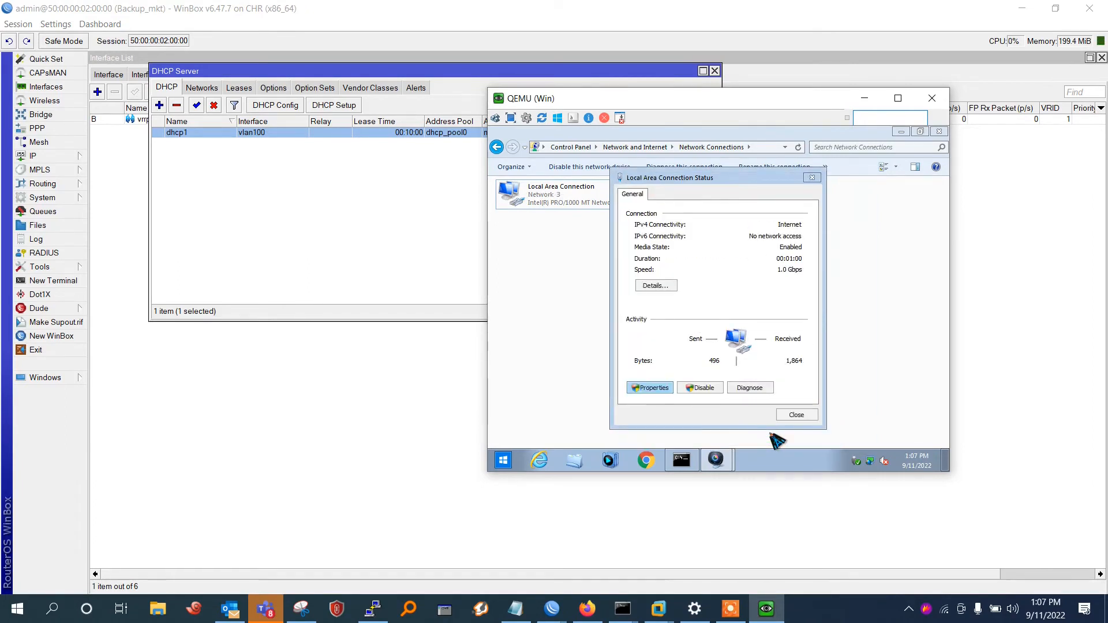
{"action": "left_click", "coordinate": [795, 415]}
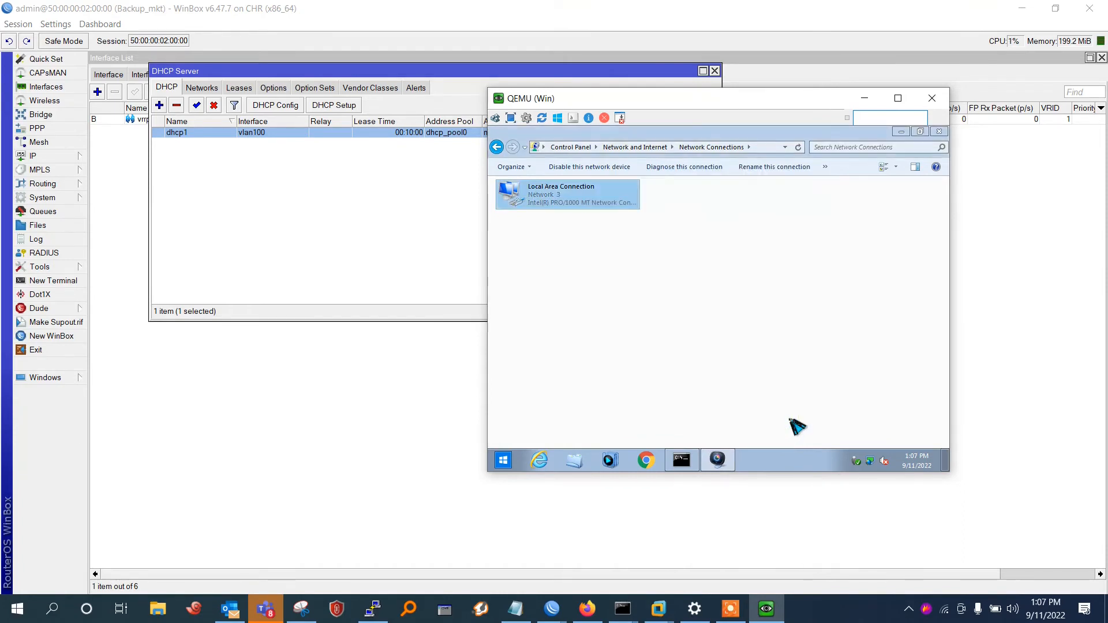
Step: Run ipconfig in the client's command prompt and start a continuous ping with ping 8.8.8.8 -t
{"action": "left_click", "coordinate": [682, 460]}
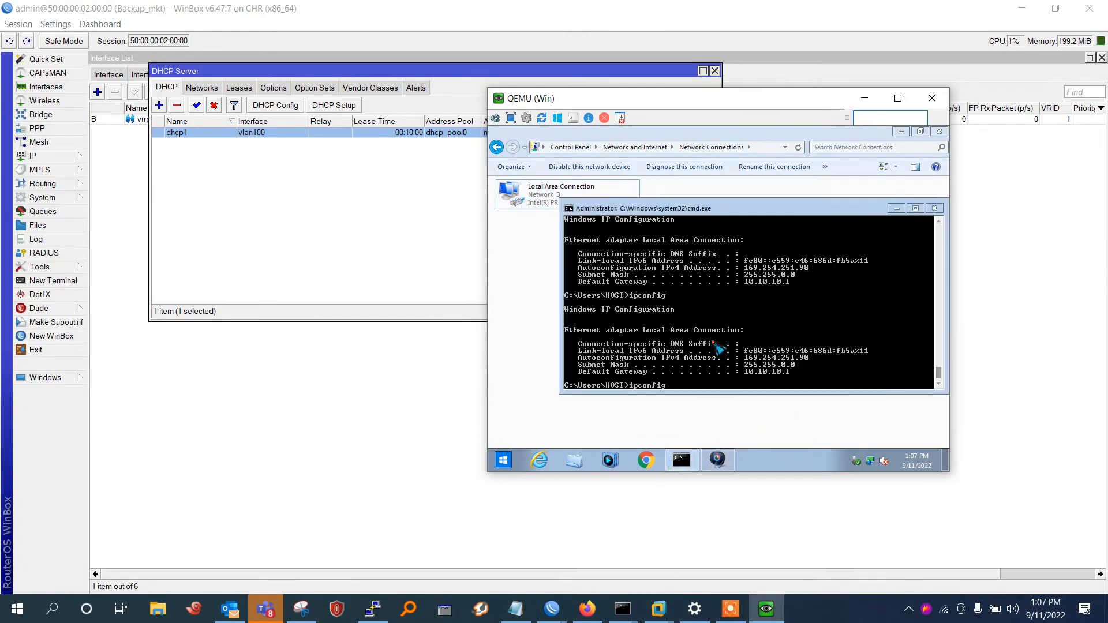
{"action": "type", "text": "ipconfig"}
{"action": "key", "text": "Return"}
{"action": "key", "text": "Up"}
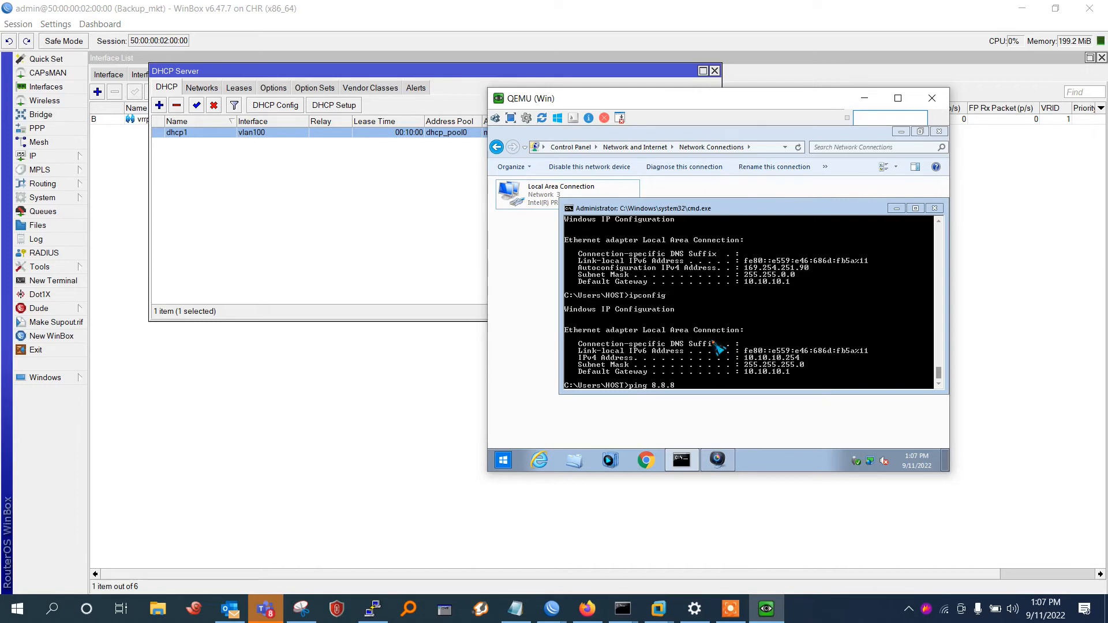
{"action": "type", "text": "-t"}
{"action": "key", "text": "Return"}
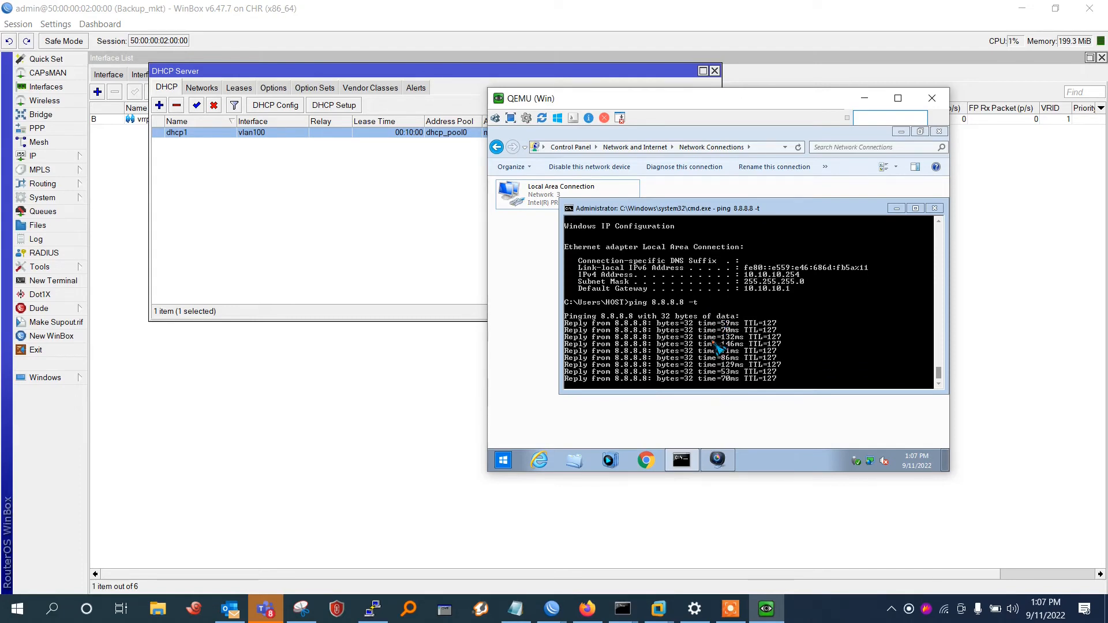
Step: Switch to the Master router in WinBox and examine the status flags and traffic of vrrp1 in its interface list
{"action": "left_click", "coordinate": [864, 98]}
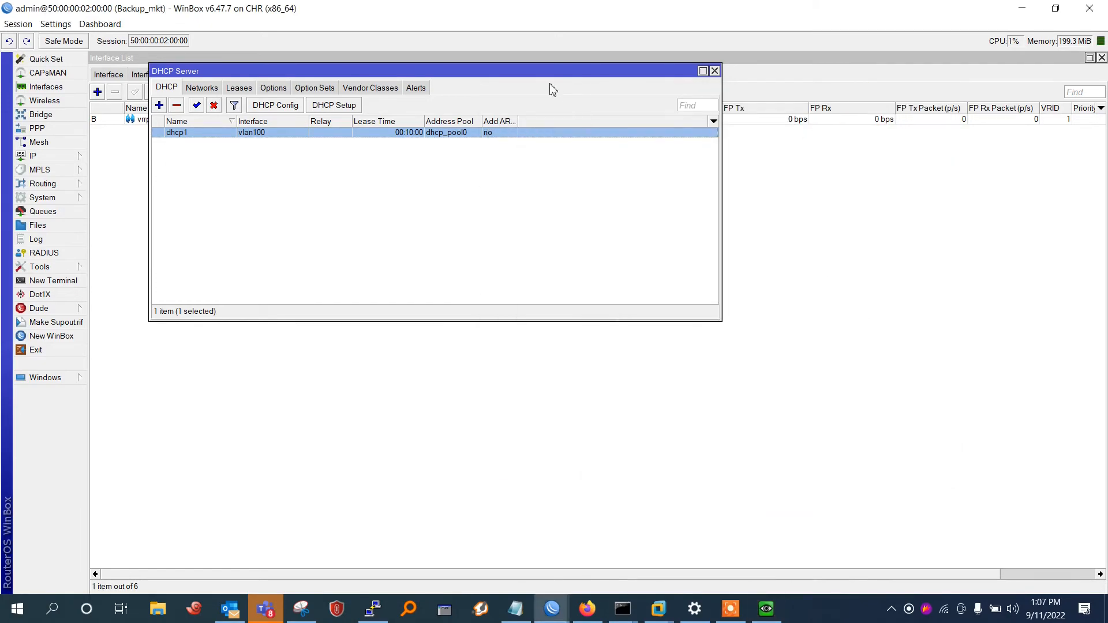
{"action": "left_click_drag", "start_coordinate": [535, 73], "coordinate": [508, 141]}
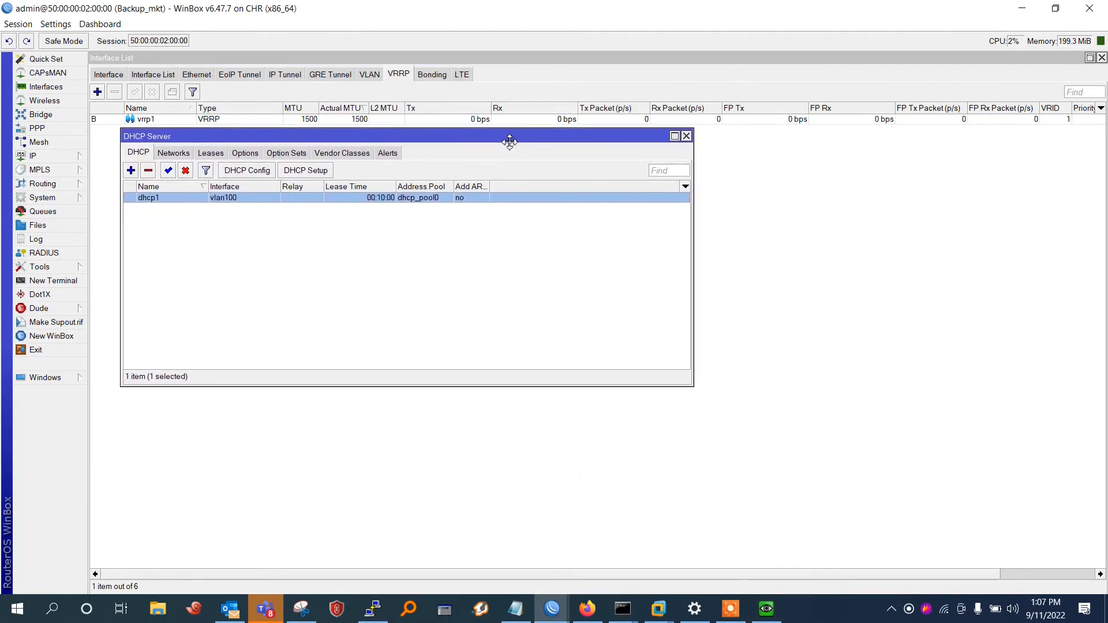
{"action": "left_click", "coordinate": [1011, 8]}
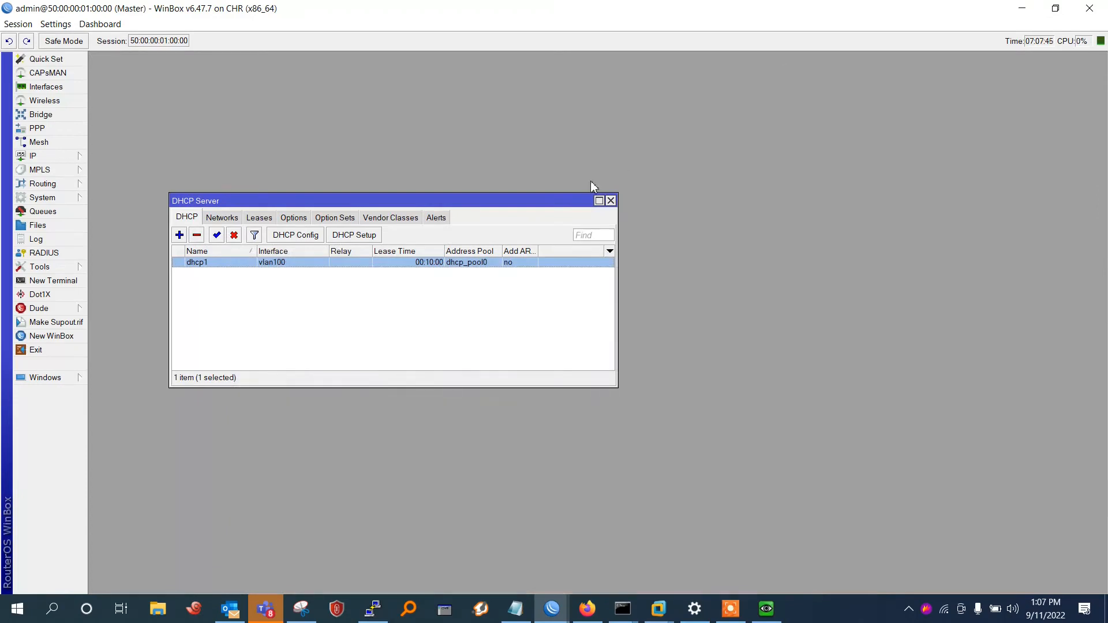
{"action": "left_click", "coordinate": [45, 87]}
{"action": "left_click", "coordinate": [248, 108]}
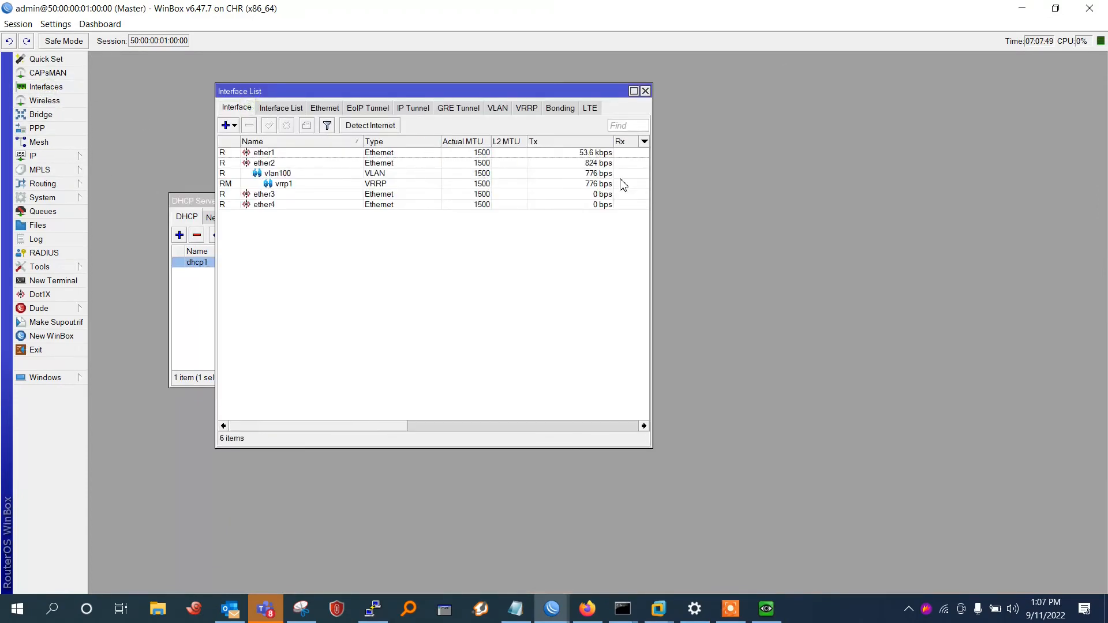
{"action": "left_click_drag", "start_coordinate": [652, 179], "coordinate": [984, 179]}
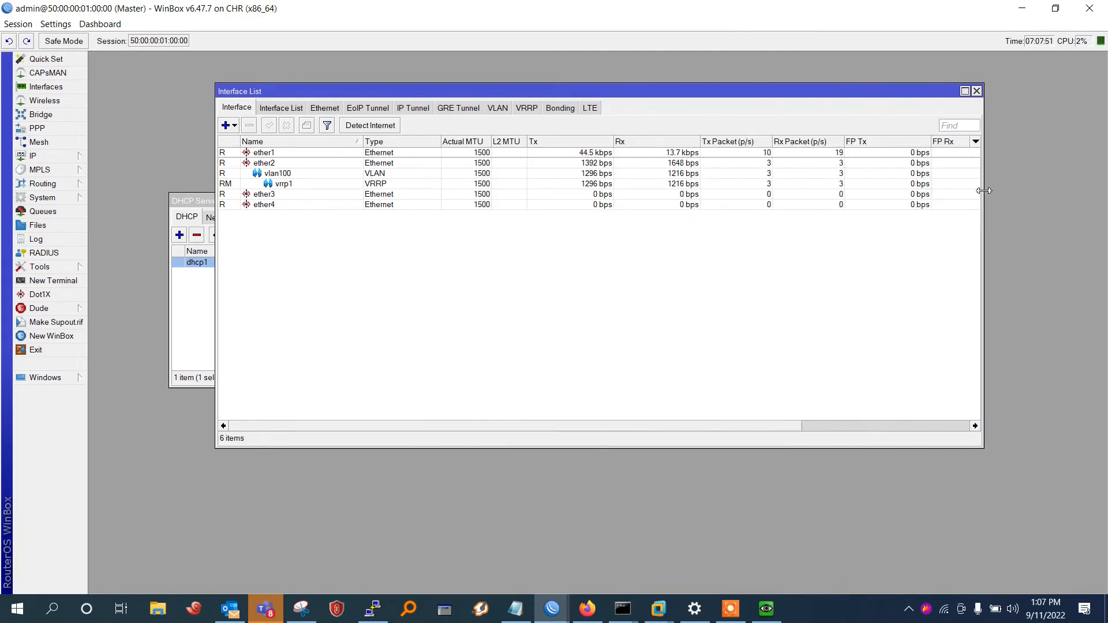
{"action": "left_click", "coordinate": [227, 185]}
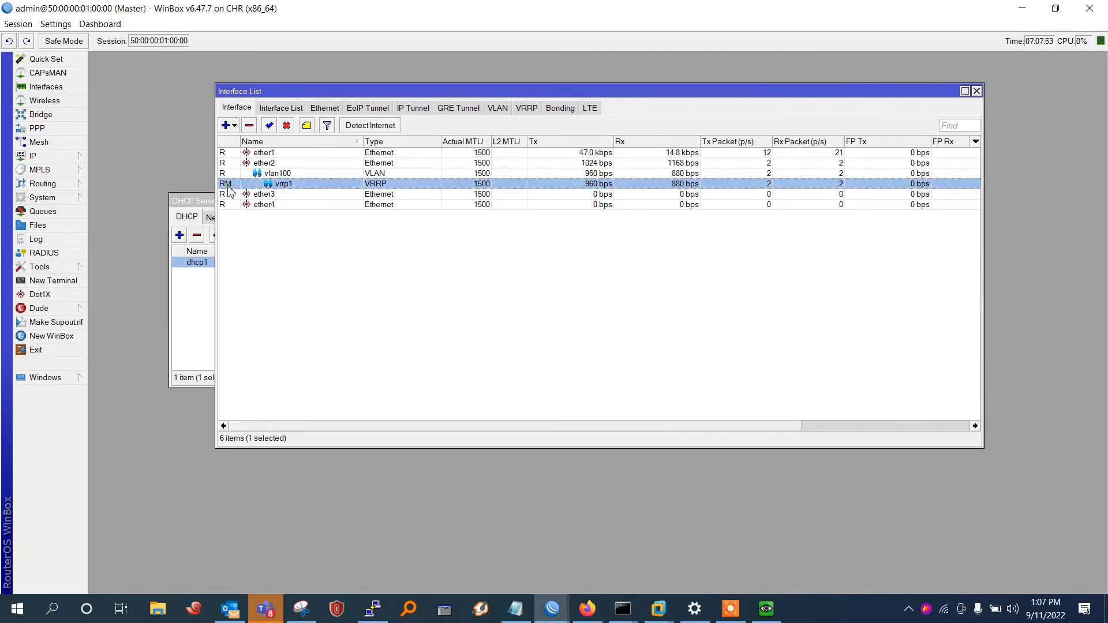
{"action": "left_click", "coordinate": [497, 274]}
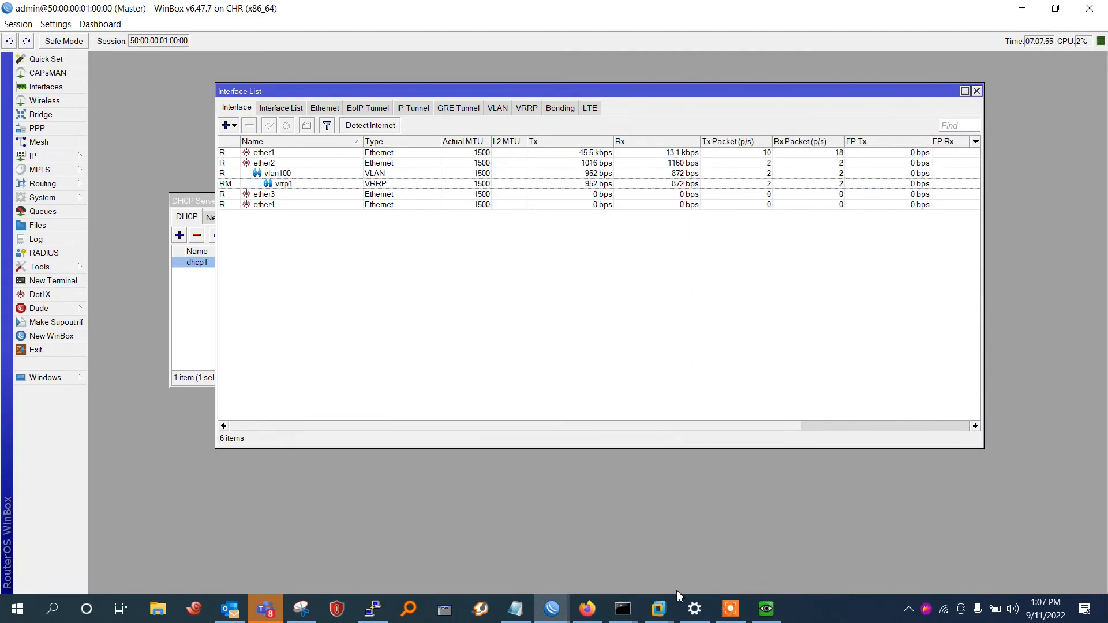
Step: Switch to the EVE topology in Firefox, place the client's ping window beside the routers, and stop the Master-mkt node
{"action": "left_click", "coordinate": [588, 608]}
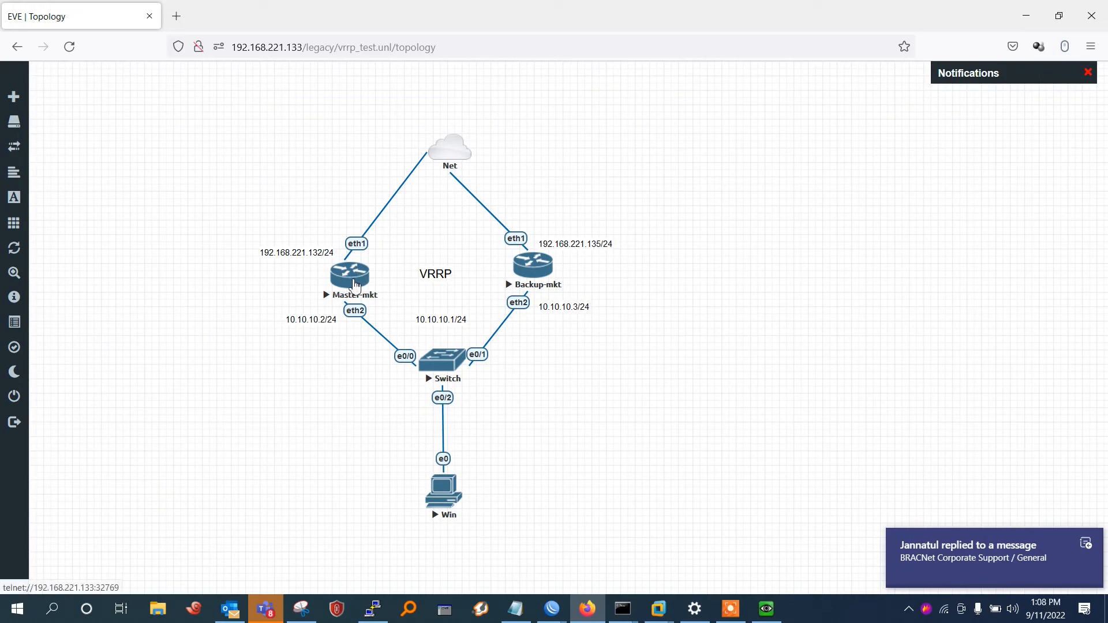
{"action": "left_click", "coordinate": [357, 280]}
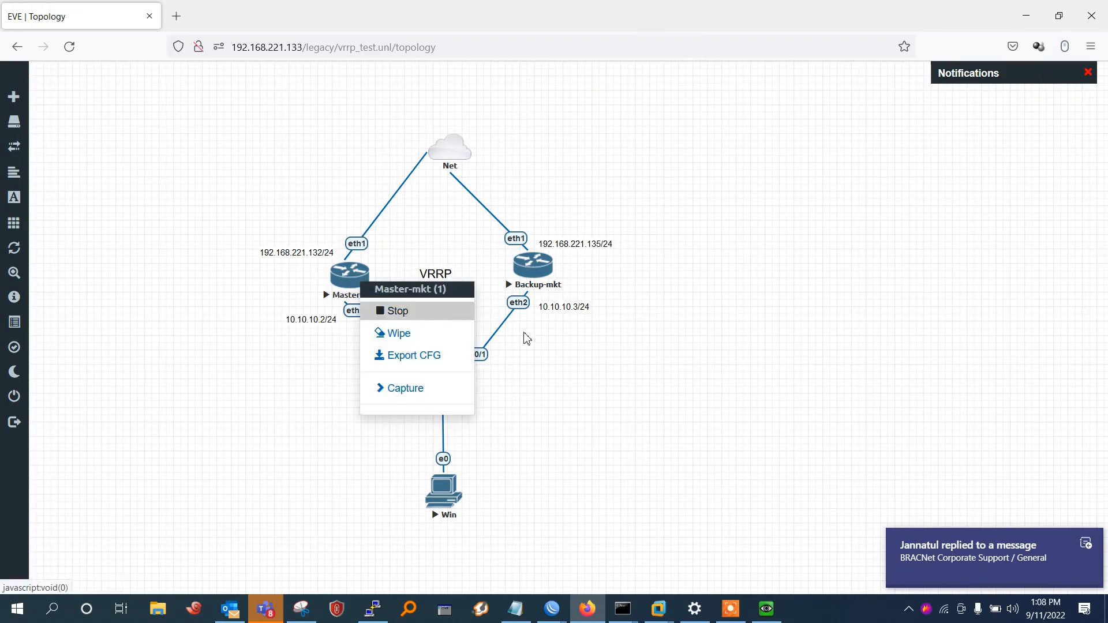
{"action": "left_click", "coordinate": [767, 609]}
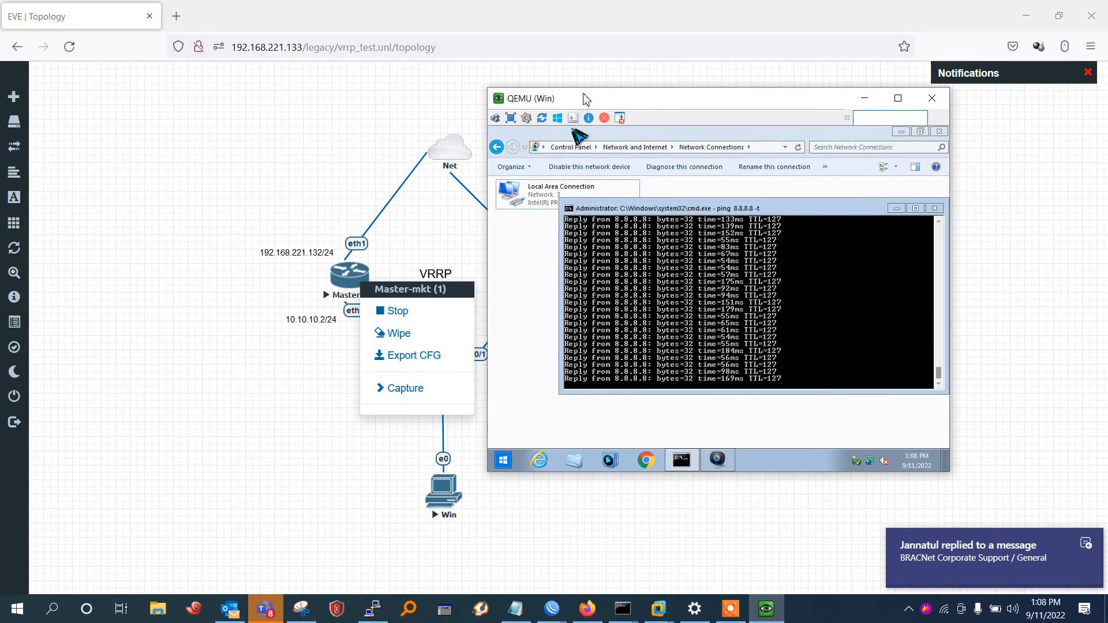
{"action": "left_click_drag", "start_coordinate": [584, 99], "coordinate": [667, 72]}
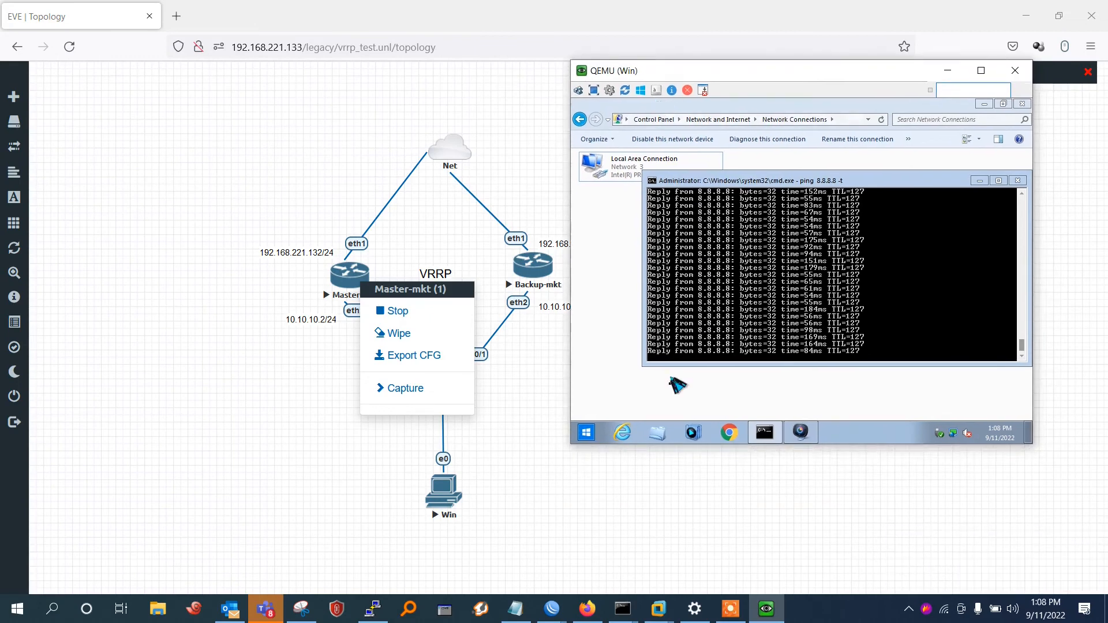
{"action": "left_click_drag", "start_coordinate": [637, 373], "coordinate": [634, 387]}
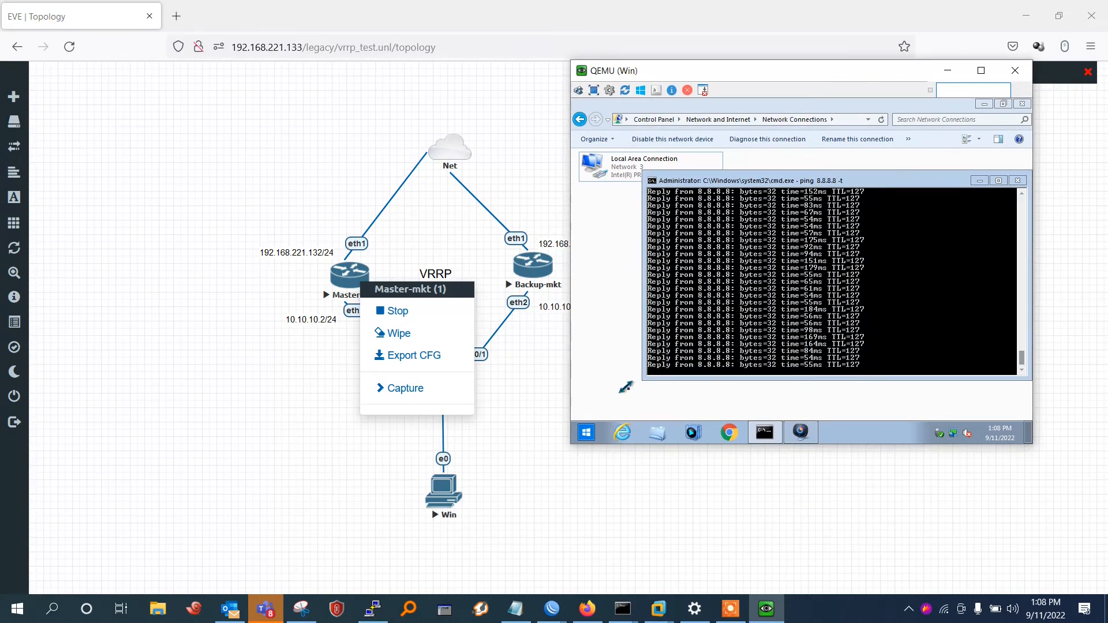
{"action": "left_click", "coordinate": [397, 315]}
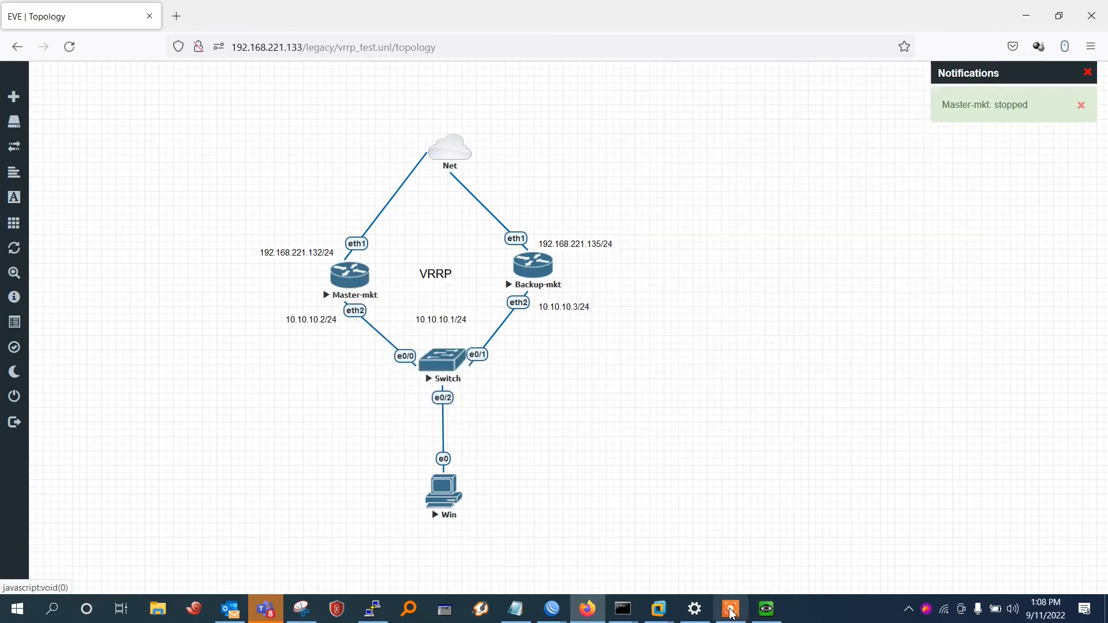
Step: Bring up the Windows client and watch its continuous ping to 8.8.8.8 while Master-mkt is stopped
{"action": "left_click", "coordinate": [763, 616]}
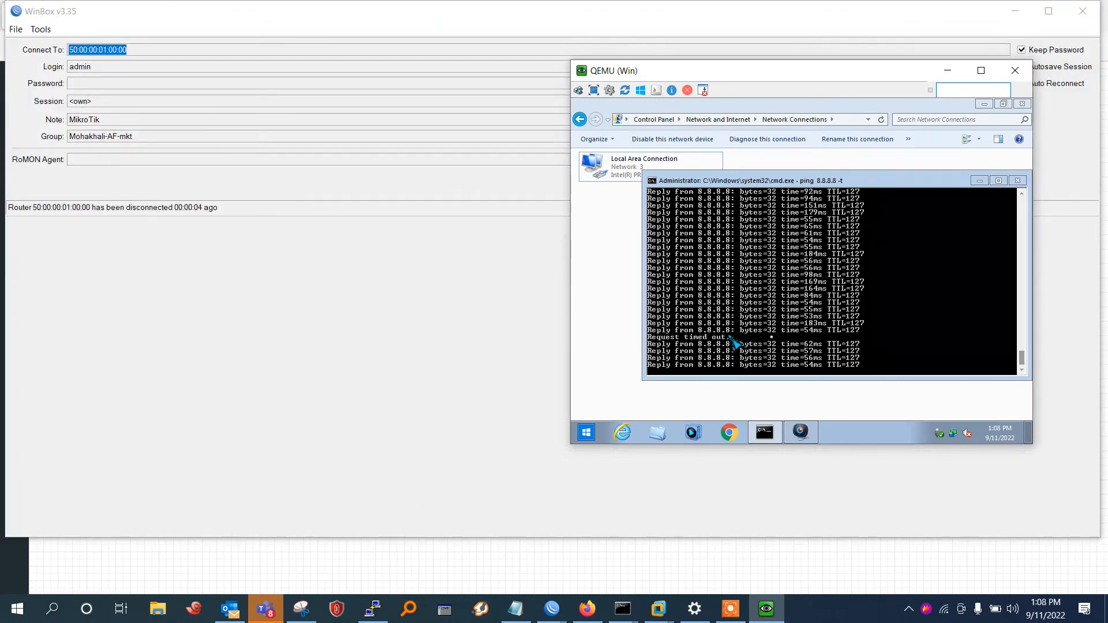
{"action": "left_click", "coordinate": [1017, 13]}
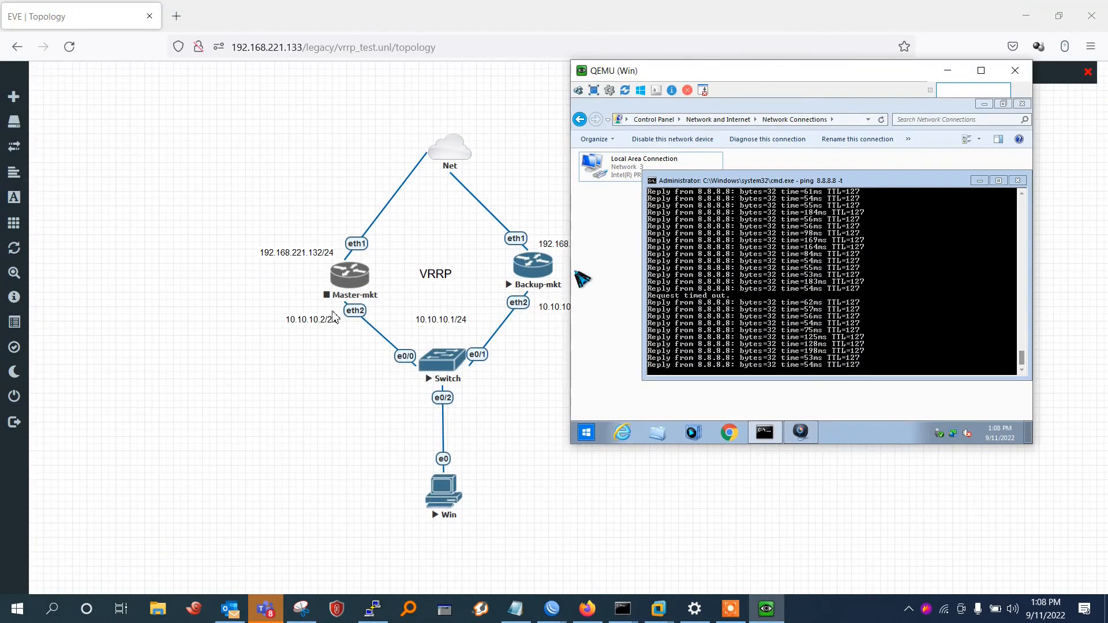
{"action": "right_click", "coordinate": [354, 280]}
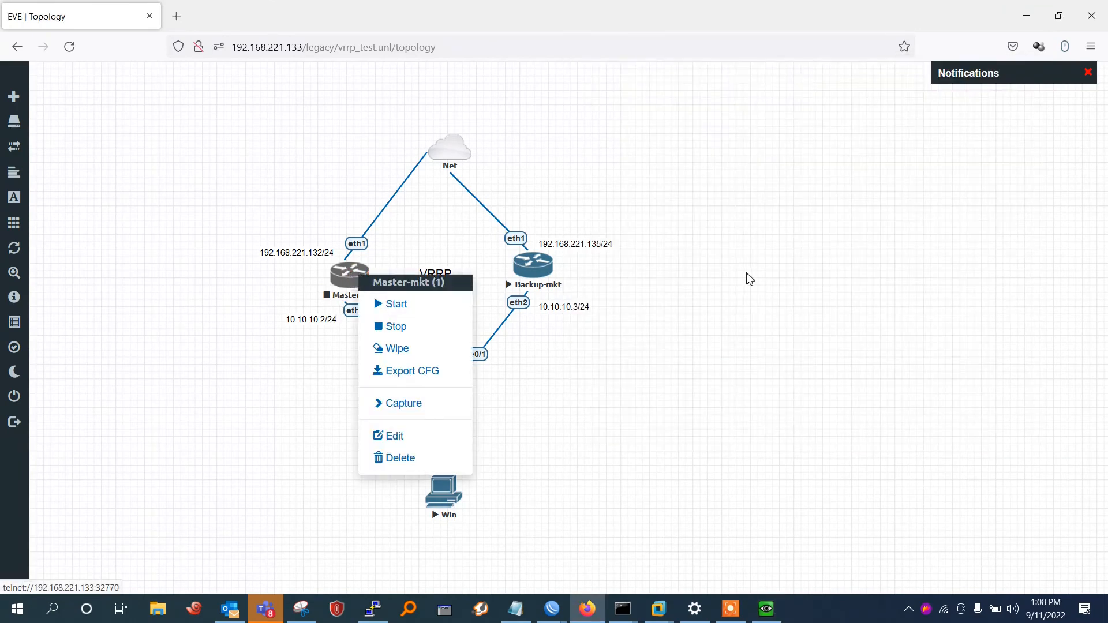
{"action": "left_click", "coordinate": [692, 378]}
Step: Switch to the Backup_mkt router in WinBox and view vrrp1 in its full interface list
{"action": "mouse_move", "coordinate": [552, 609]}
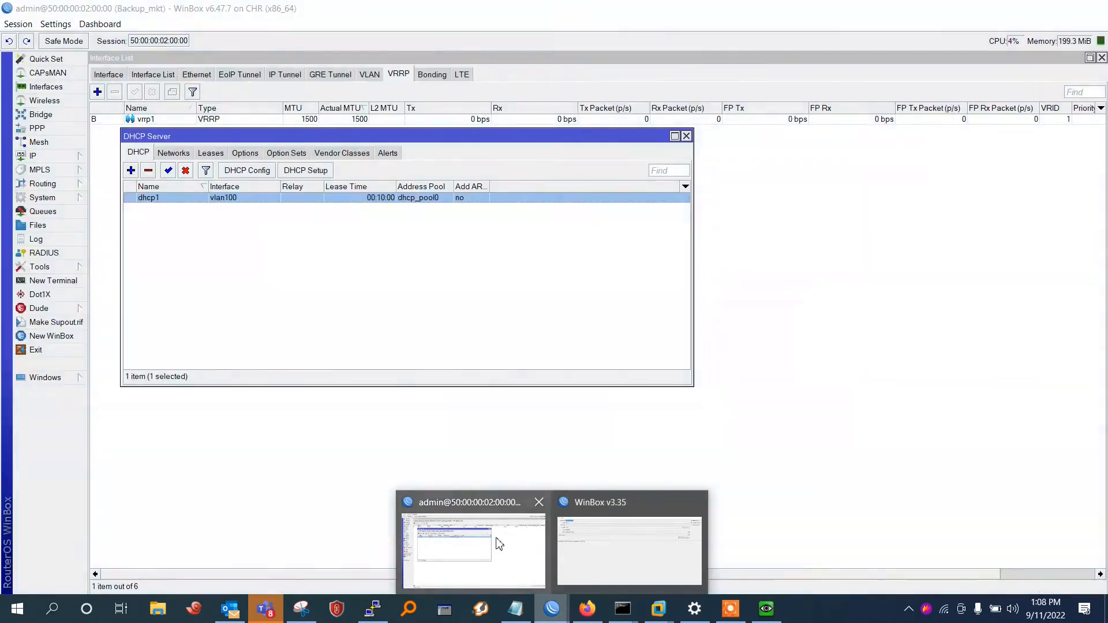
{"action": "left_click", "coordinate": [495, 540]}
{"action": "left_click", "coordinate": [189, 142]}
{"action": "left_click", "coordinate": [109, 75]}
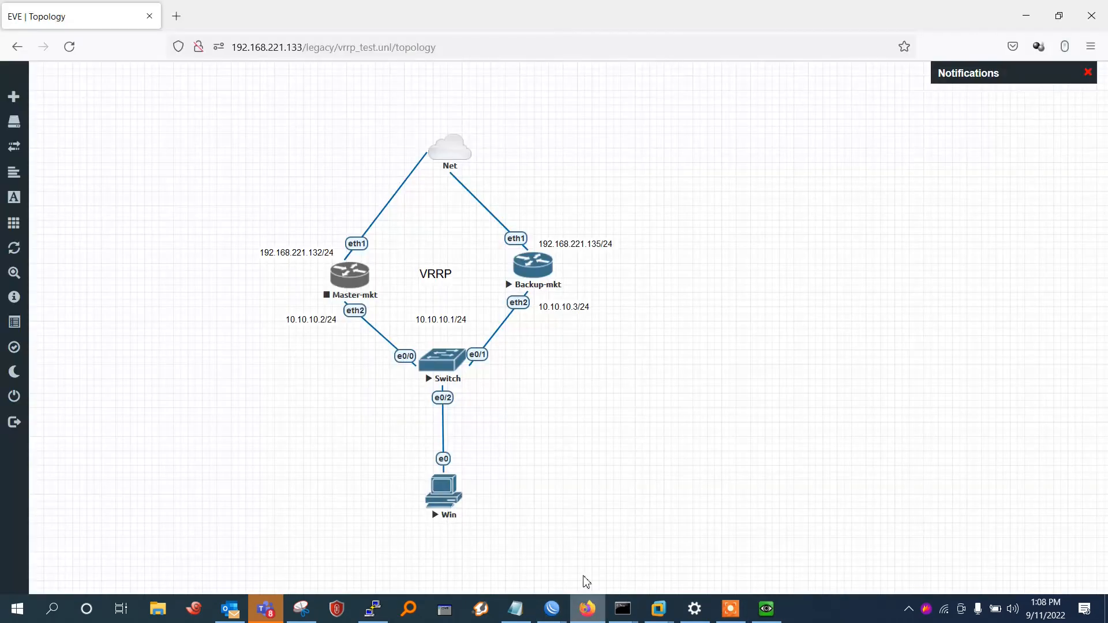
Step: Return to the EVE topology and start the Master-mkt node again
{"action": "left_click", "coordinate": [587, 609]}
{"action": "right_click", "coordinate": [372, 284]}
{"action": "left_click", "coordinate": [394, 306]}
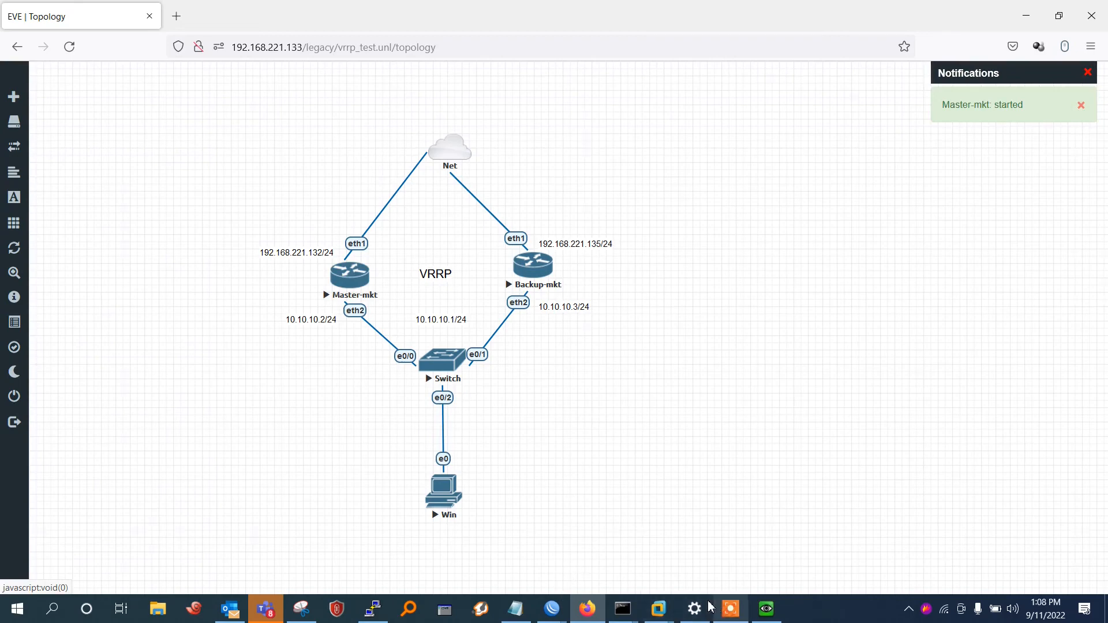
Step: Bring up the Windows client's continuous ping to 8.8.8.8 and place its window beside the topology
{"action": "left_click", "coordinate": [766, 610]}
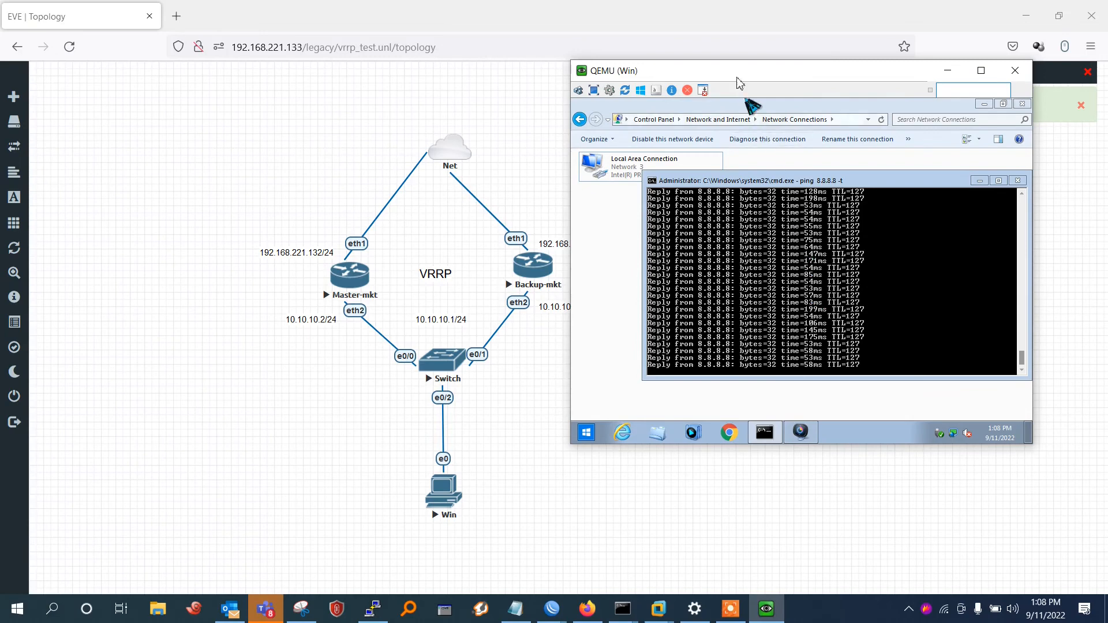
{"action": "left_click_drag", "start_coordinate": [737, 76], "coordinate": [775, 72]}
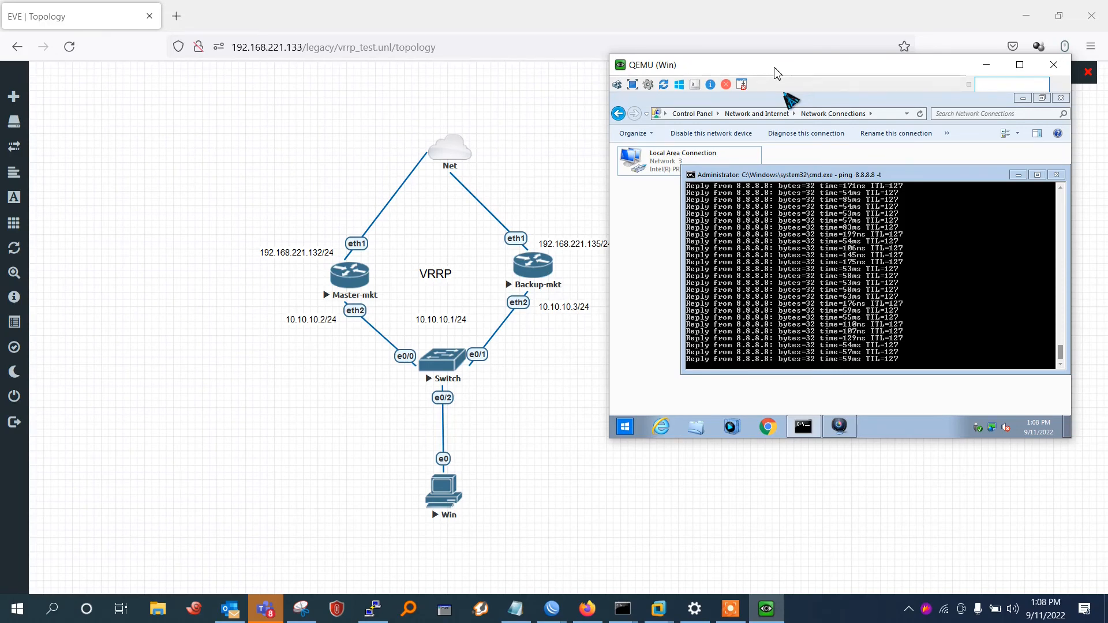
Step: Switch to the Master router in WinBox and select vrrp1 in its interface list to check its VRRP state
{"action": "left_click", "coordinate": [550, 606]}
{"action": "left_click", "coordinate": [600, 554]}
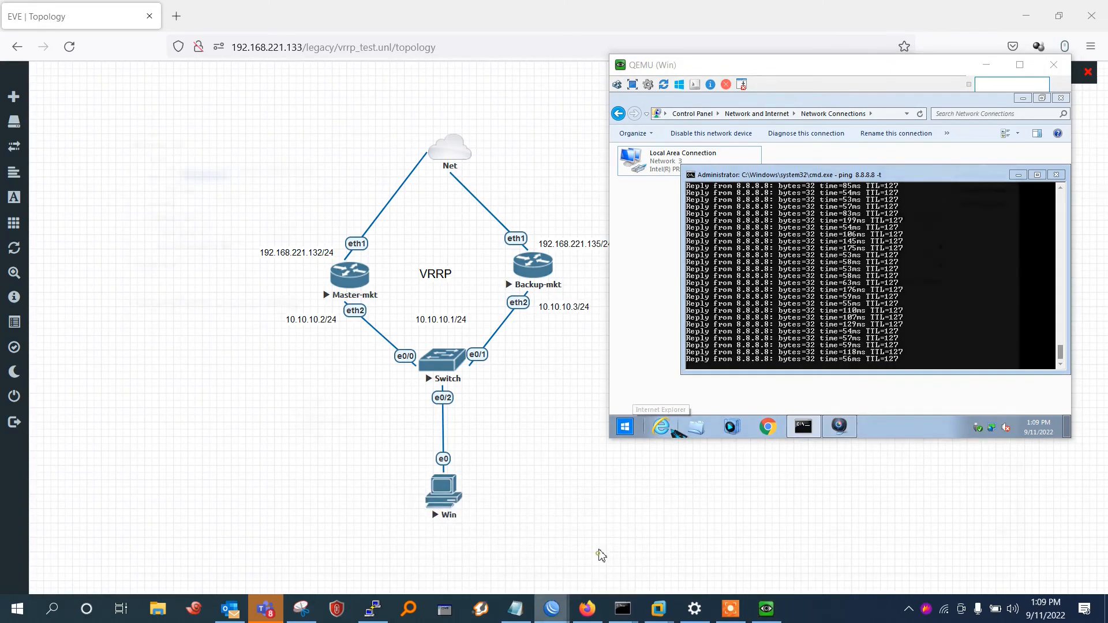
{"action": "left_click", "coordinate": [943, 183]}
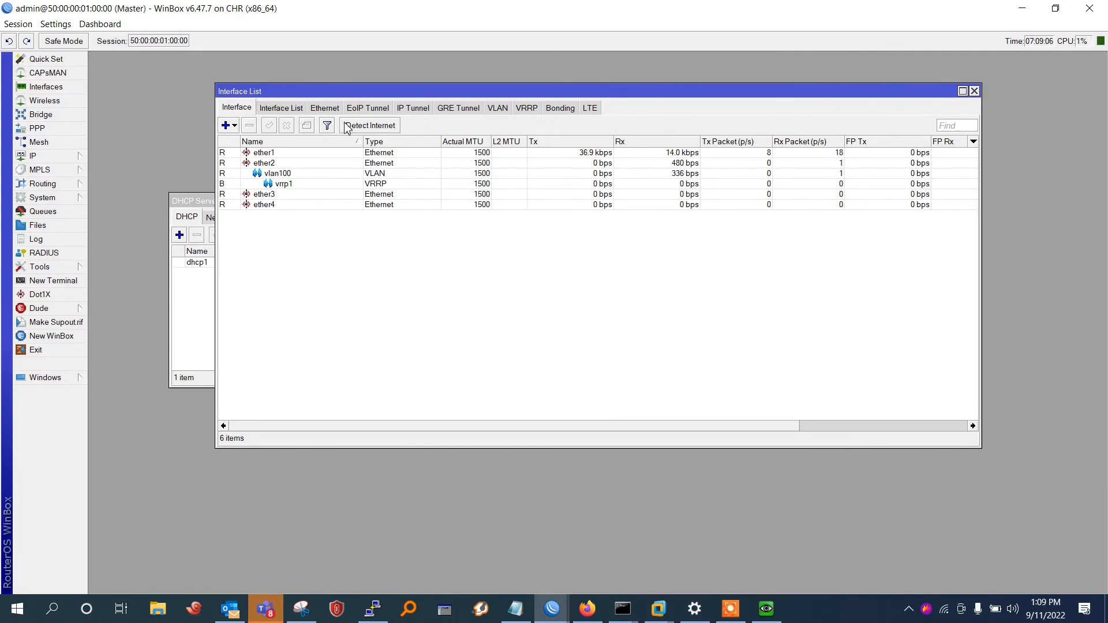
{"action": "left_click", "coordinate": [236, 184]}
{"action": "left_click", "coordinate": [381, 291]}
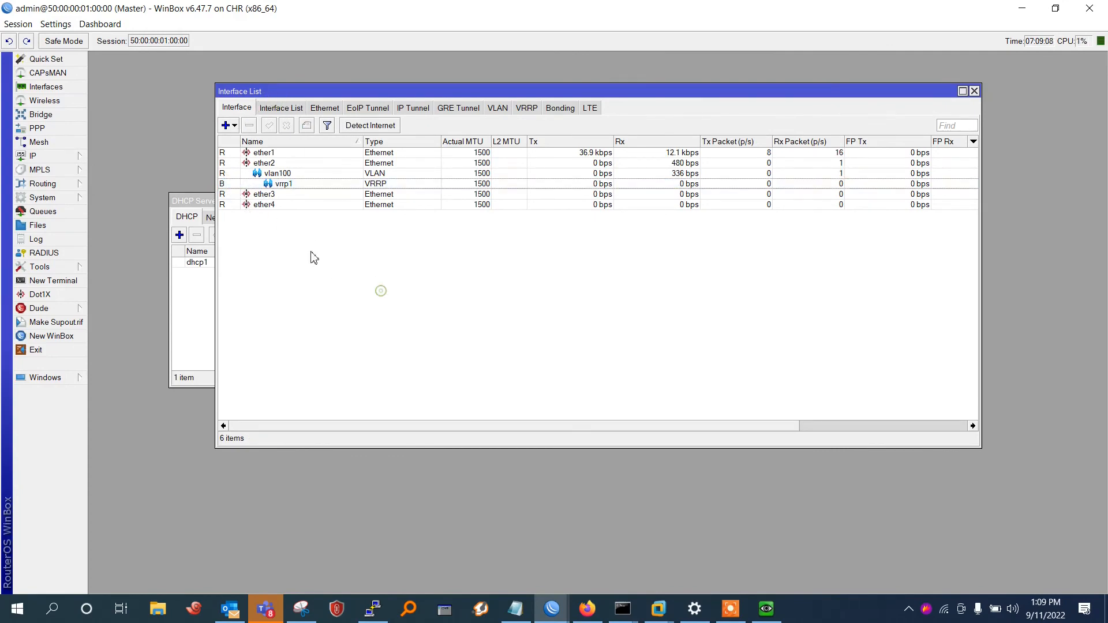
{"action": "left_click", "coordinate": [237, 185]}
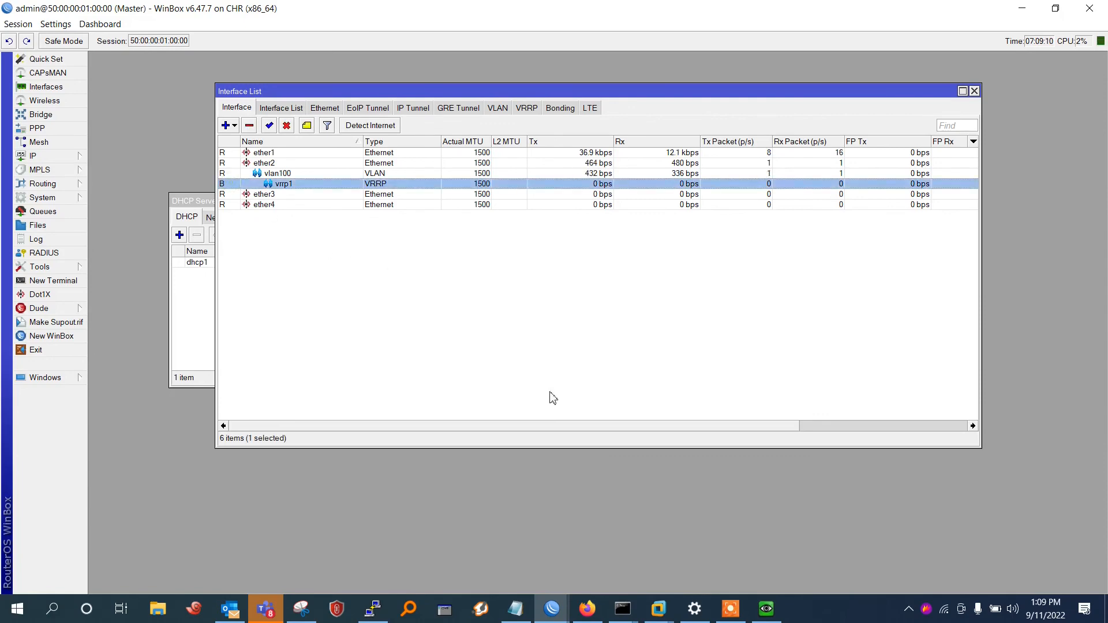
Step: Show the client's ping window over the Master router's session, and check vrrp1 in the Backup_mkt router's interface list
{"action": "left_click", "coordinate": [766, 609]}
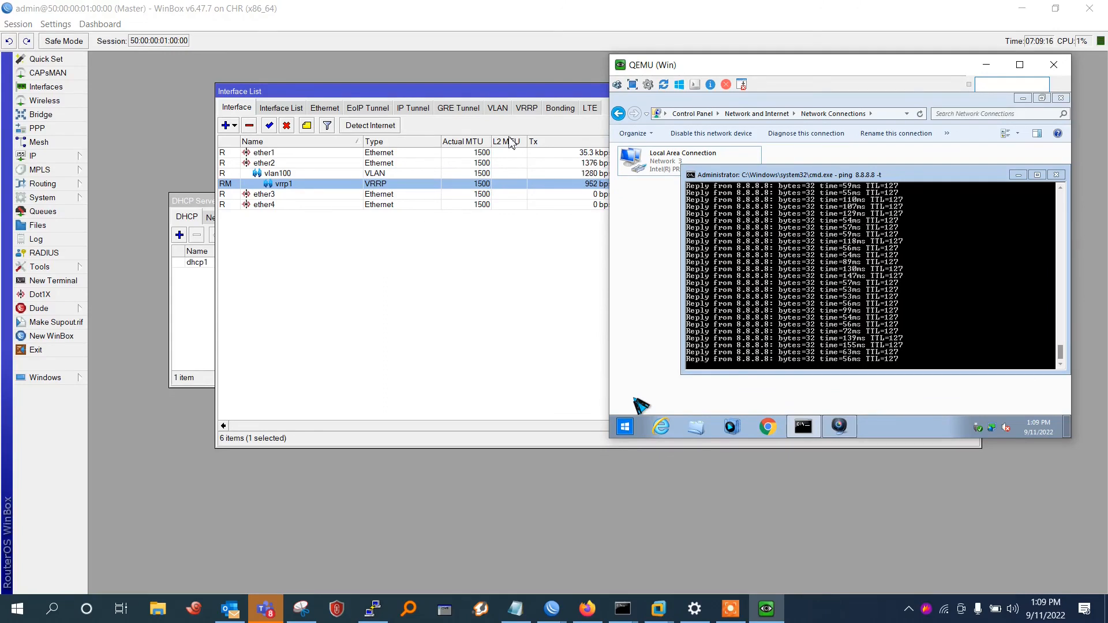
{"action": "left_click_drag", "start_coordinate": [712, 72], "coordinate": [520, 115]}
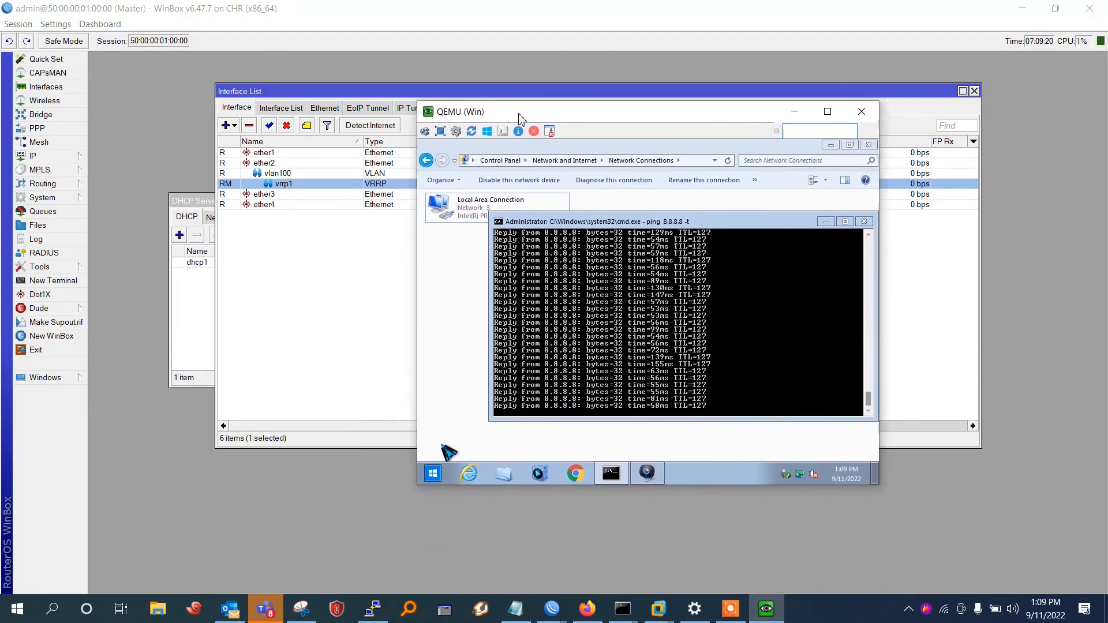
{"action": "mouse_move", "coordinate": [552, 617]}
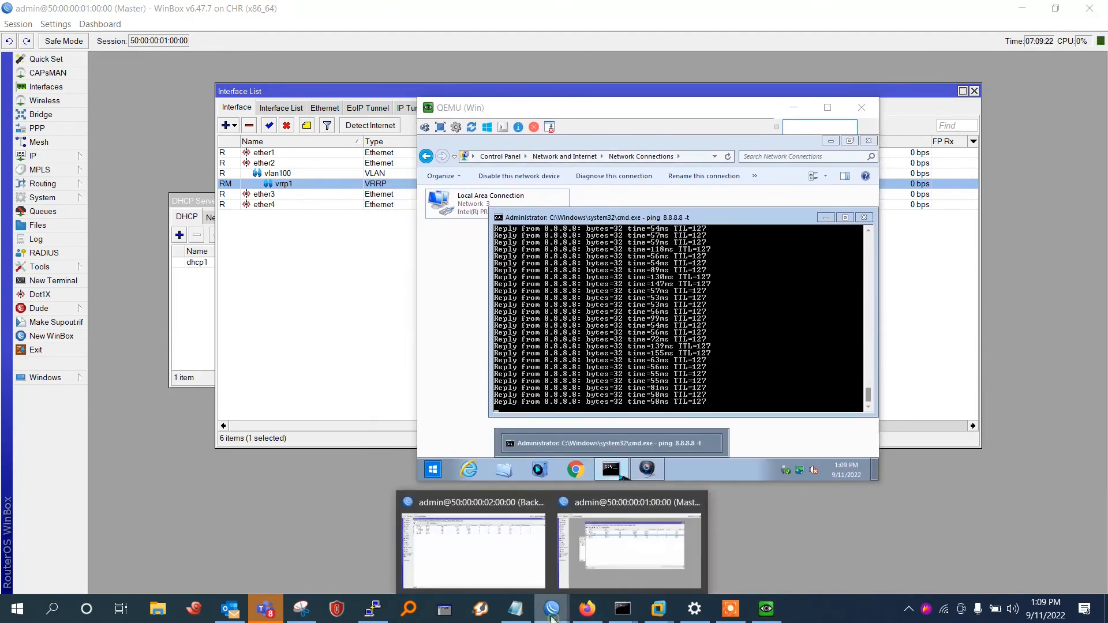
{"action": "left_click", "coordinate": [512, 558]}
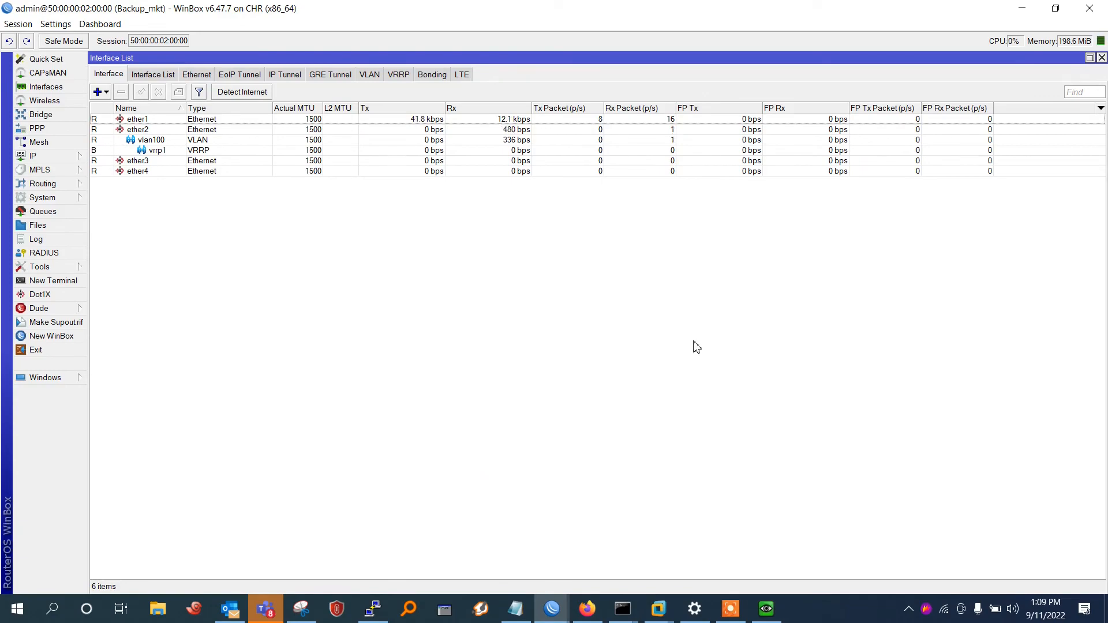
{"action": "left_click", "coordinate": [1022, 8]}
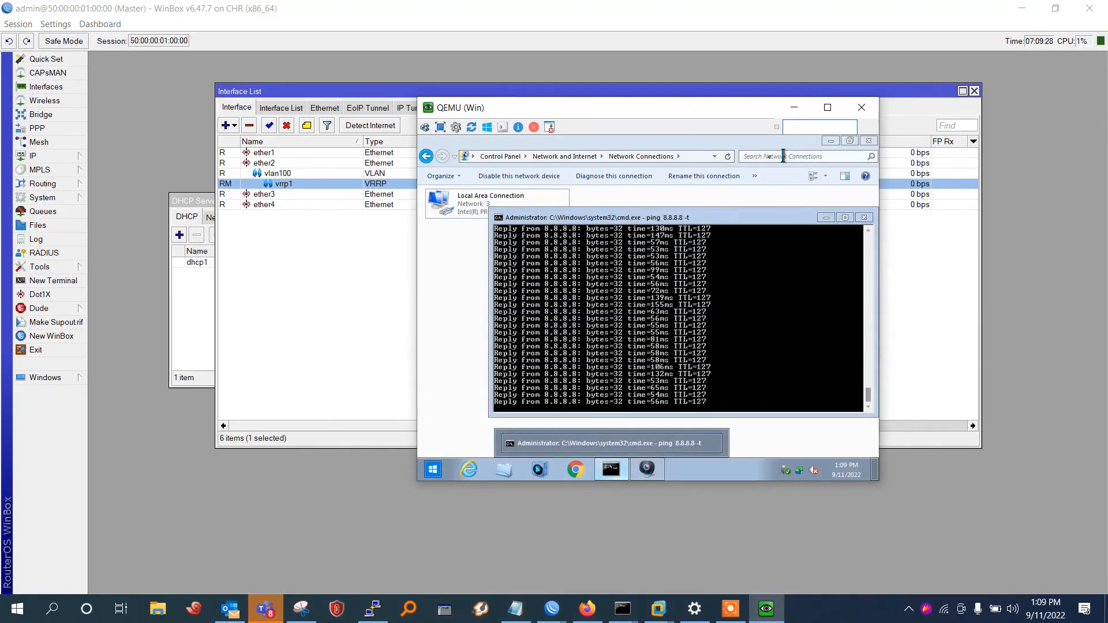
Step: Close the client's ping Command Prompt and Network Connections windows, moving the client window clear of the Master's vrrp1 entry
{"action": "left_click_drag", "start_coordinate": [686, 117], "coordinate": [781, 127]}
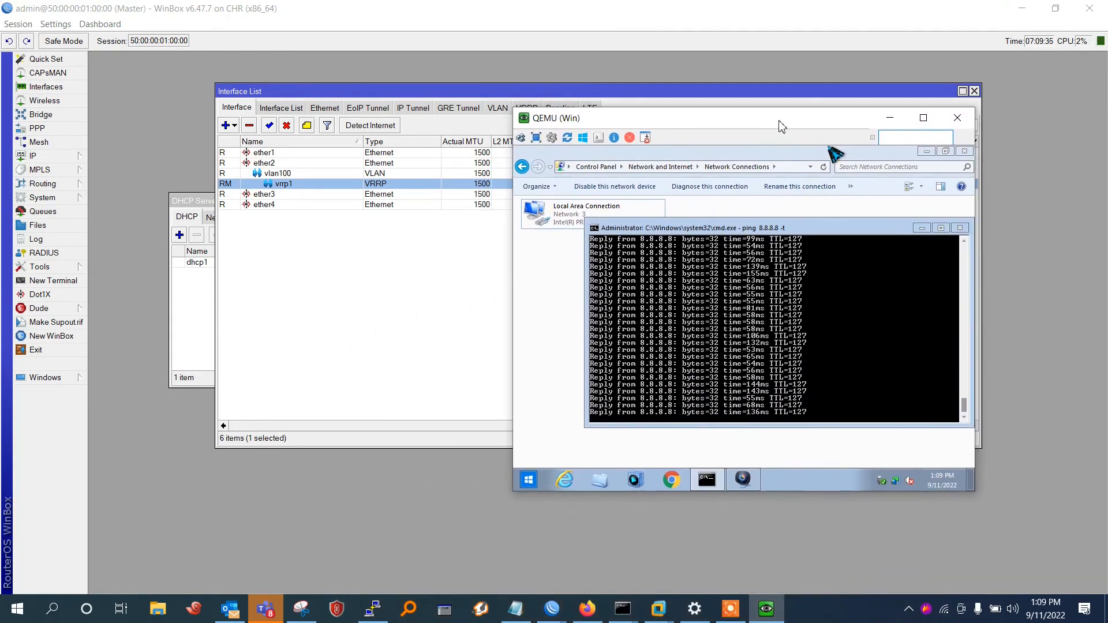
{"action": "left_click", "coordinate": [960, 228]}
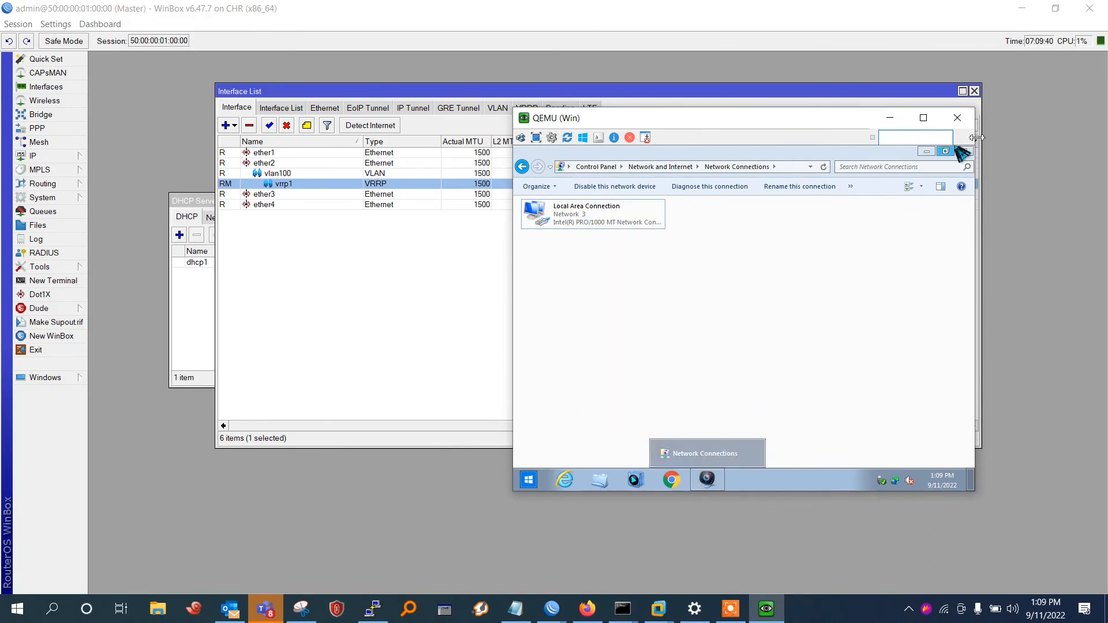
{"action": "left_click", "coordinate": [972, 151]}
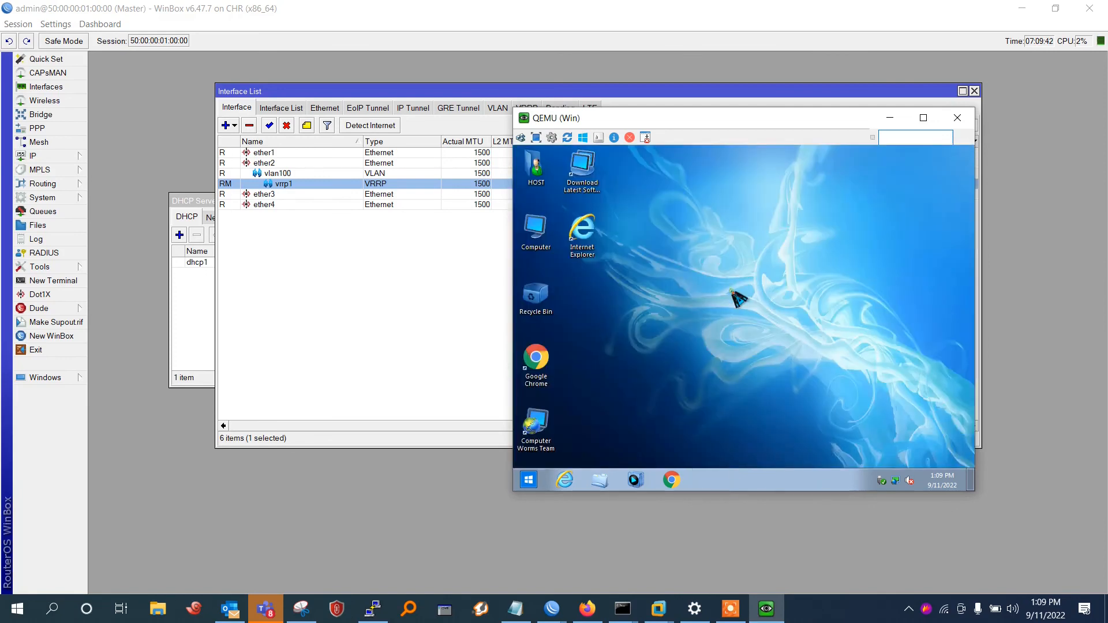
{"action": "left_click_drag", "start_coordinate": [743, 118], "coordinate": [652, 183]}
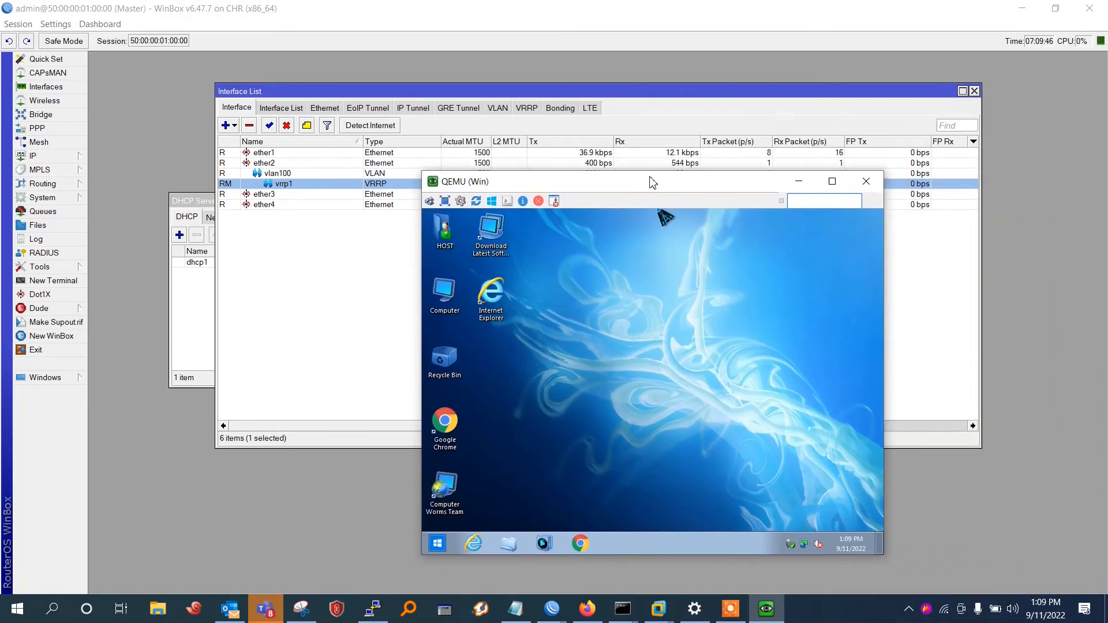